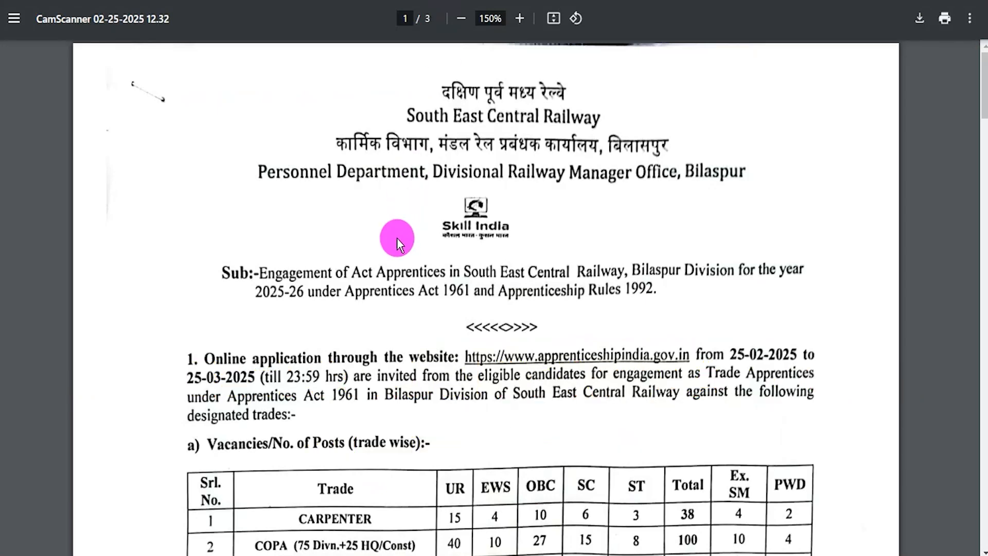
Step: Cycle the SECR homepage banner through its slides, past Bridge no 478A, to the parade slide
scroll(457, 359, down, 10)
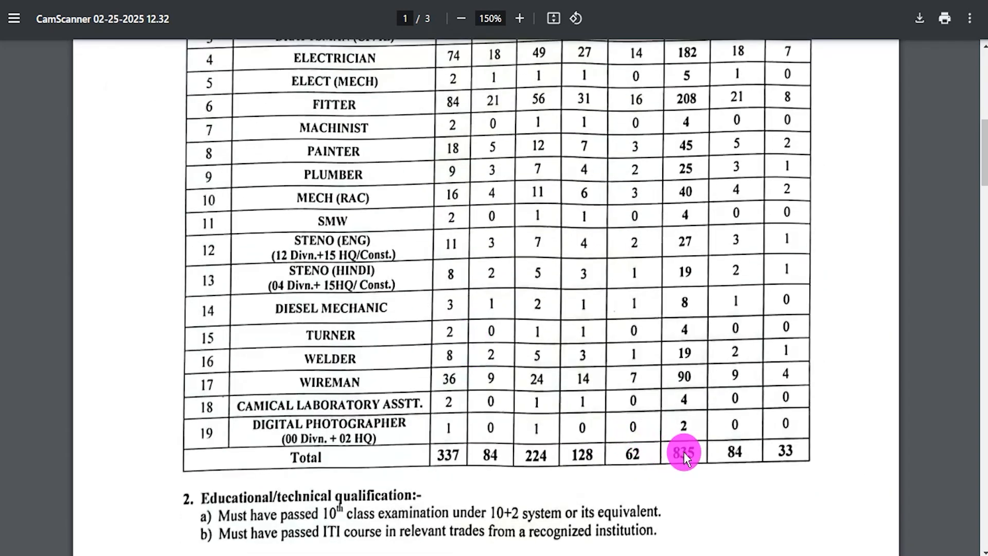
scroll(681, 434, up, 10)
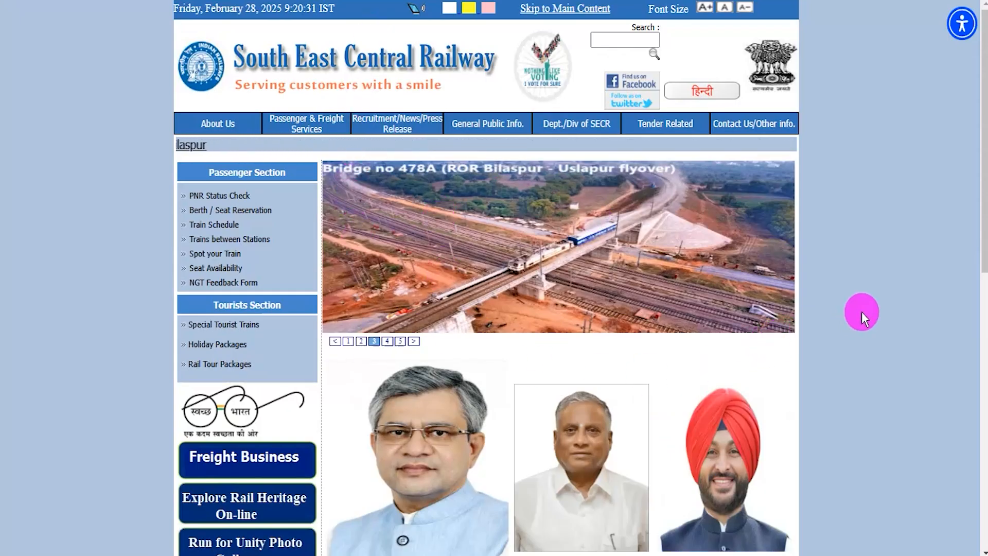
click(387, 340)
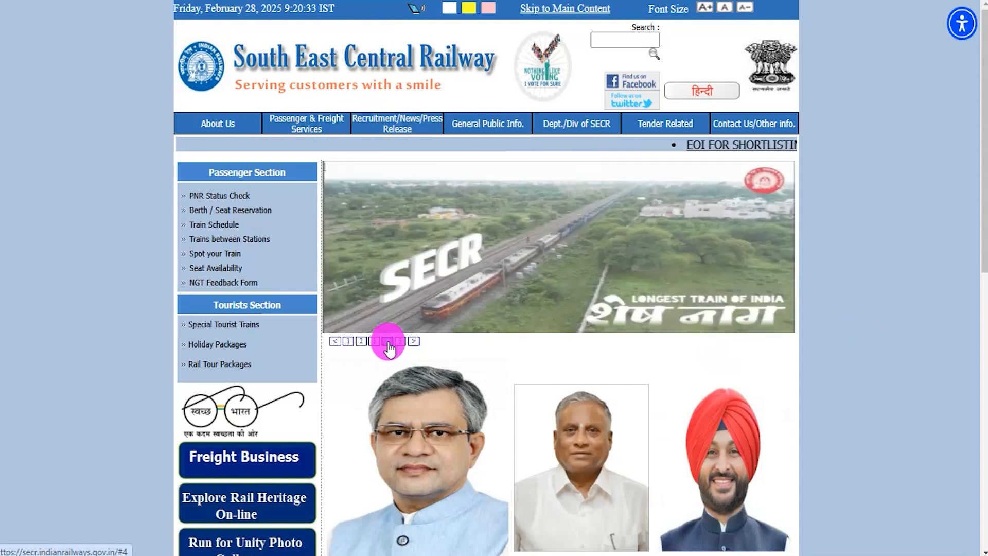
click(414, 341)
click(414, 342)
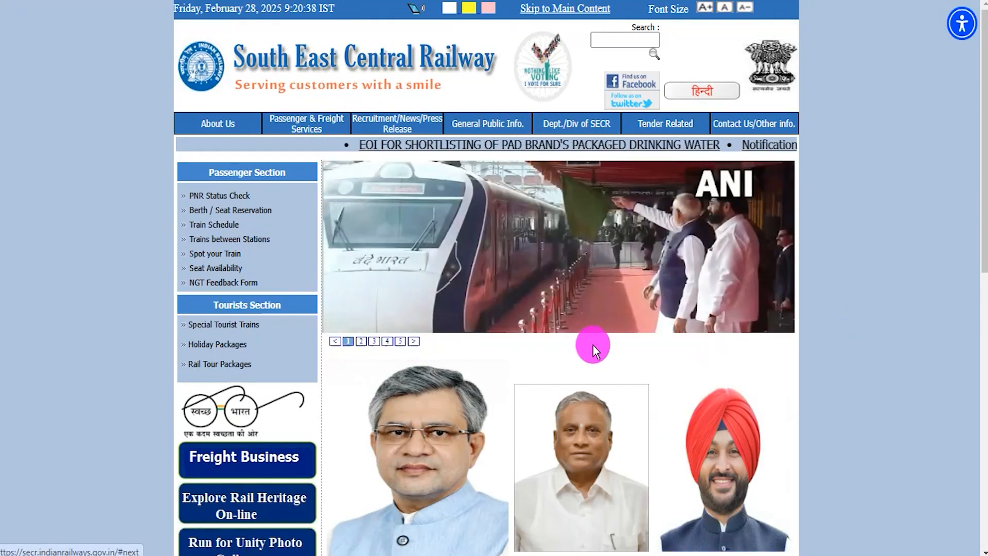
click(415, 342)
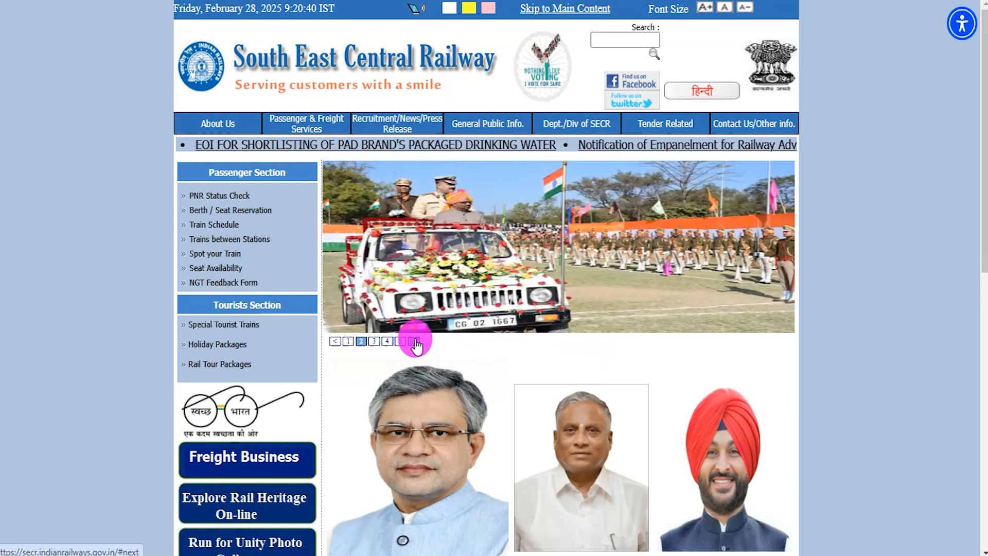
click(414, 342)
click(414, 341)
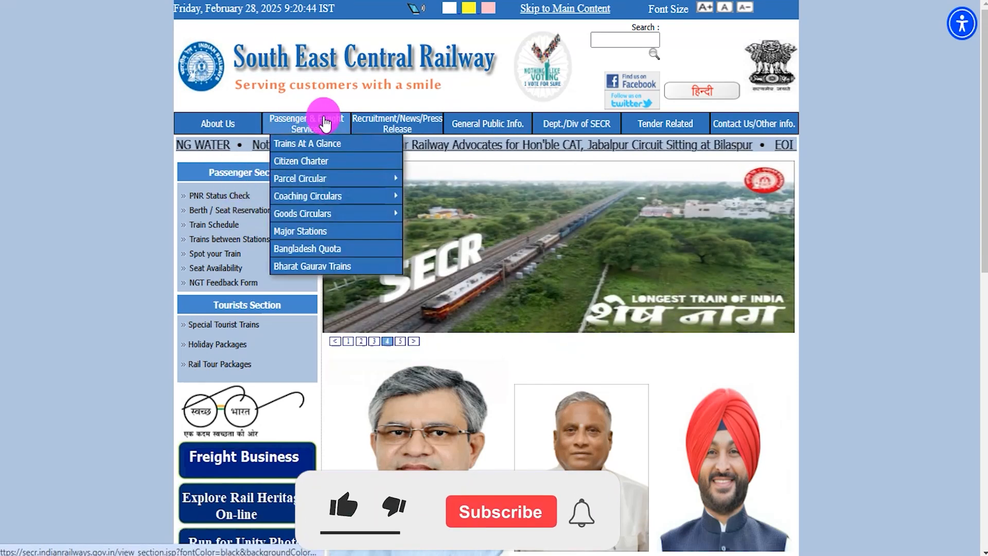
mouse_move(526, 129)
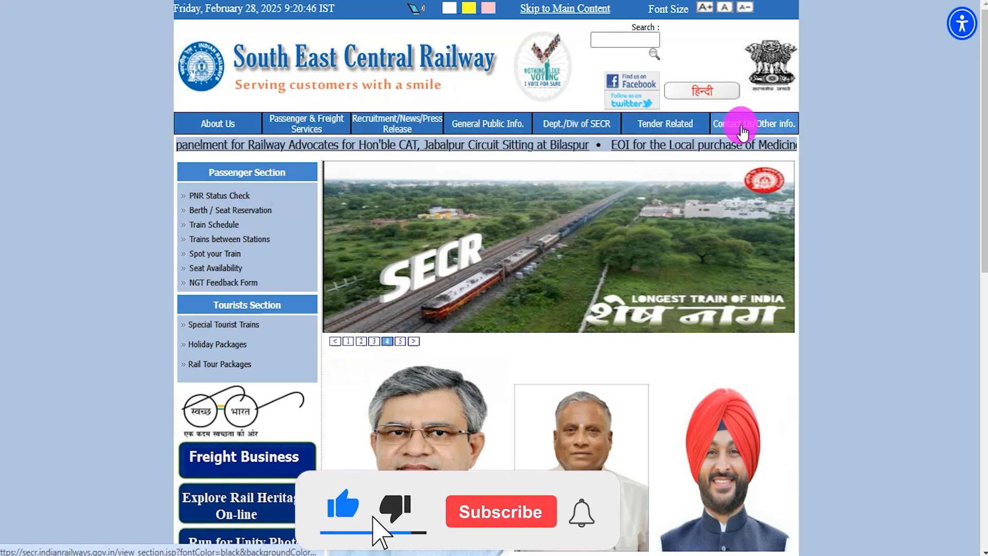
scroll(609, 261, down, 6)
scroll(611, 268, down, 4)
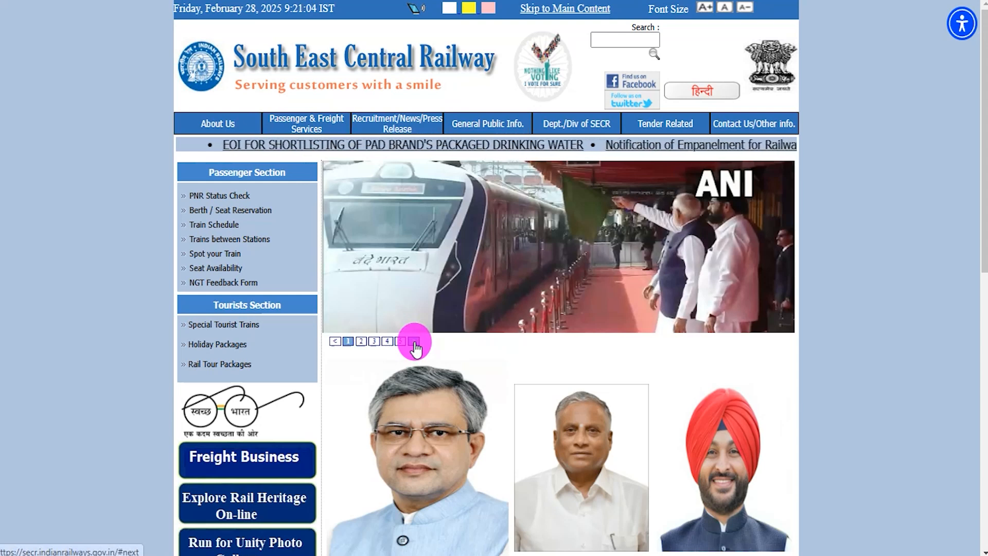
click(414, 342)
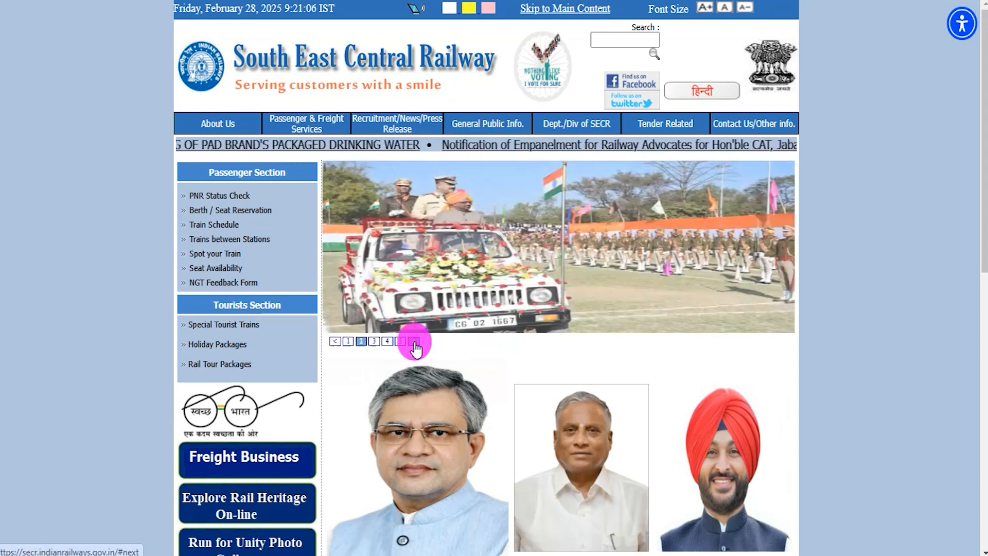
scroll(780, 372, down, 10)
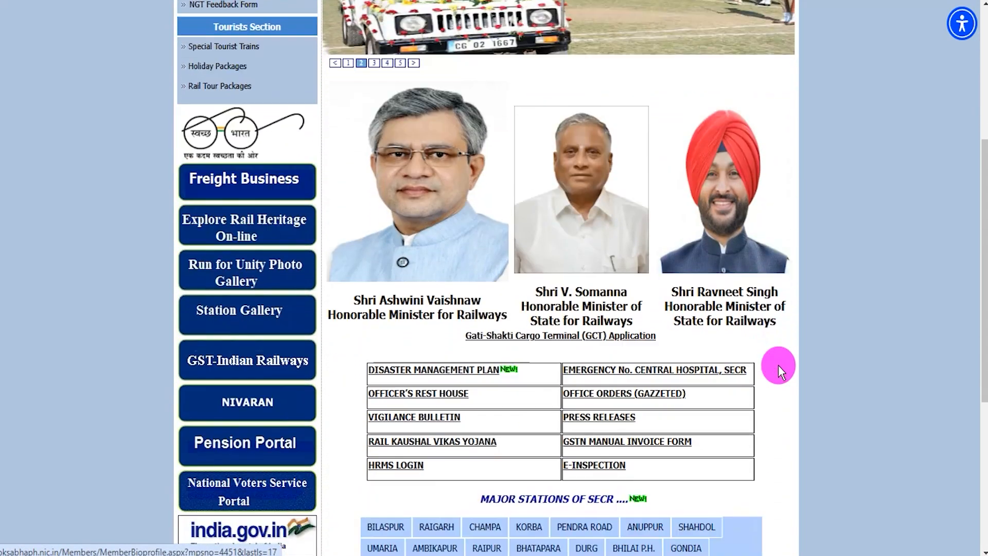
scroll(778, 366, down, 1)
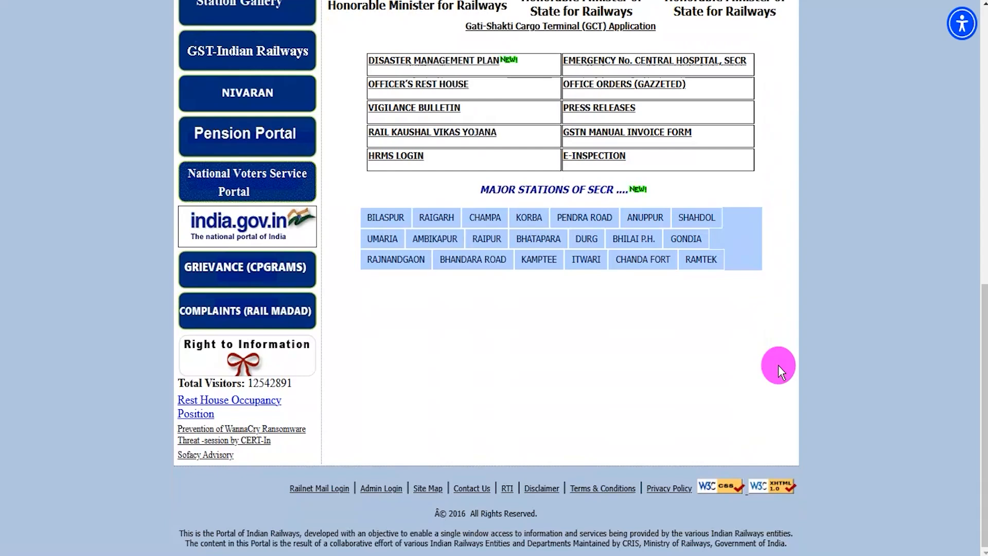
scroll(778, 365, up, 7)
scroll(778, 365, up, 5)
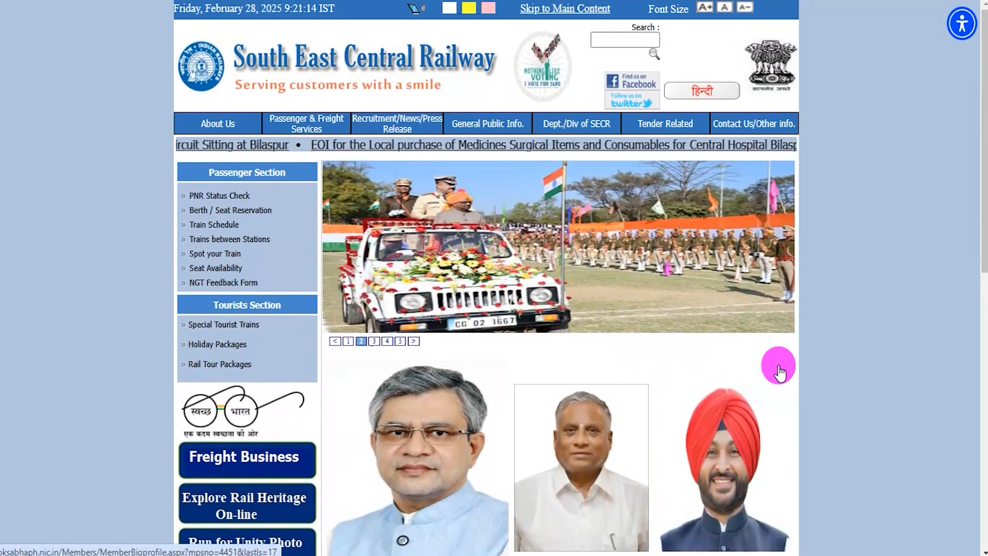
click(415, 343)
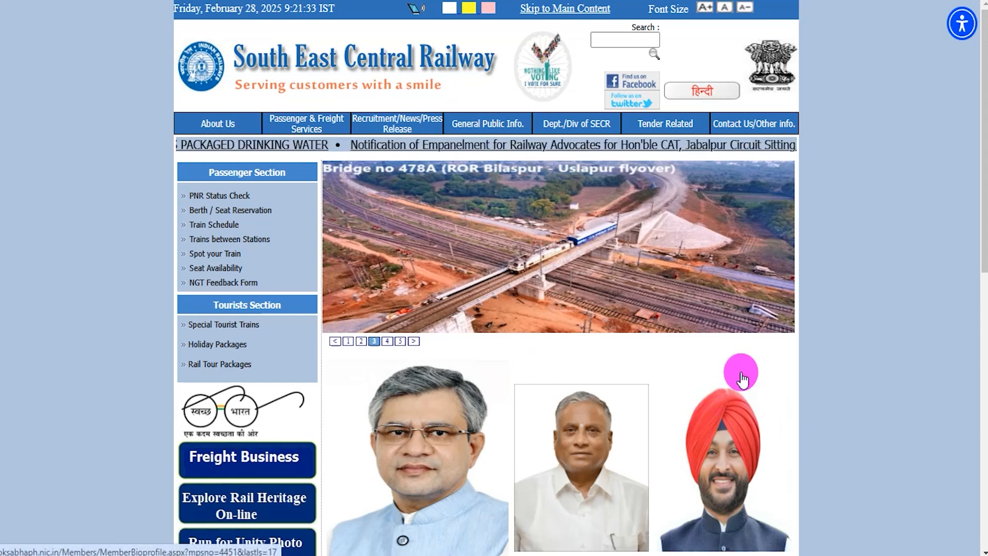
scroll(786, 366, down, 4)
scroll(785, 366, down, 3)
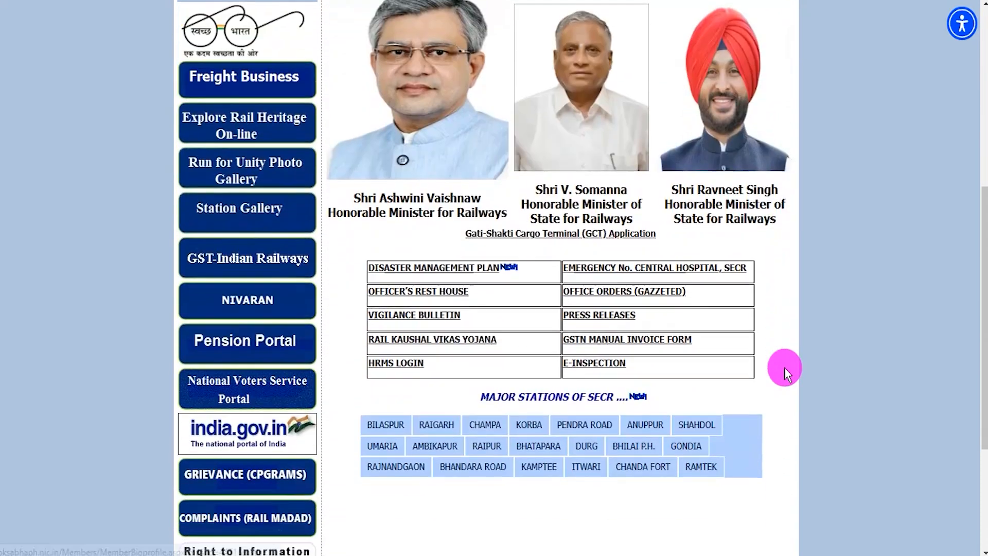
scroll(784, 366, up, 7)
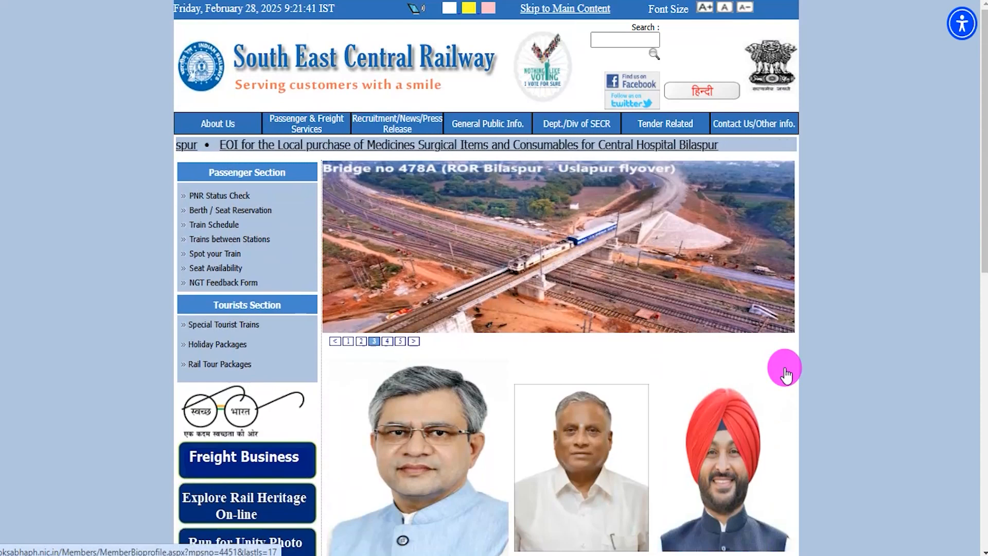
scroll(786, 375, down, 8)
scroll(786, 376, up, 8)
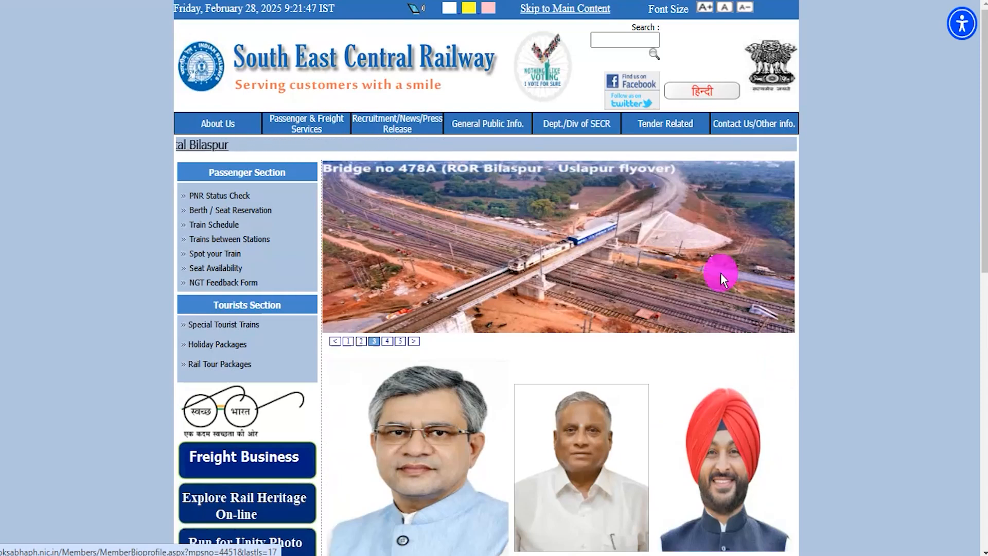
click(415, 344)
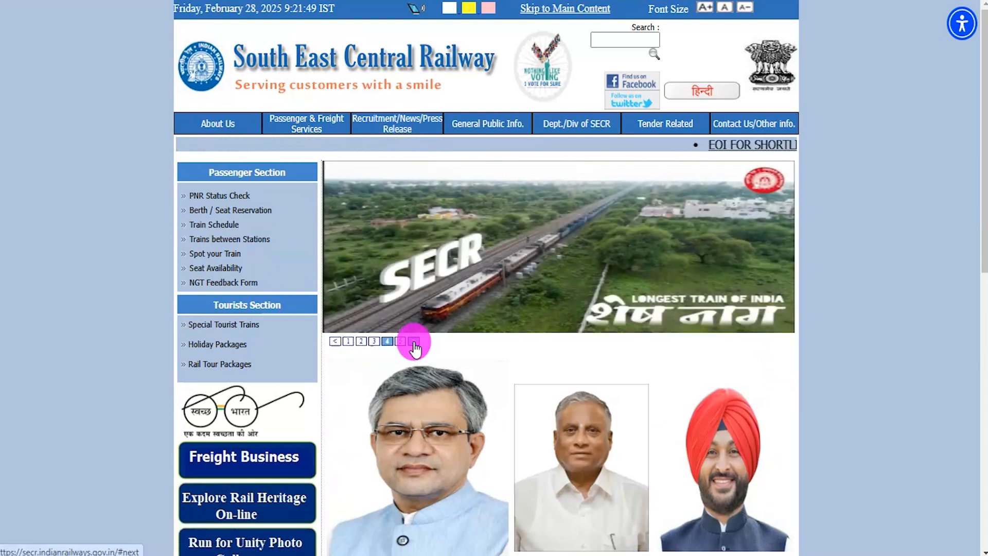
click(415, 343)
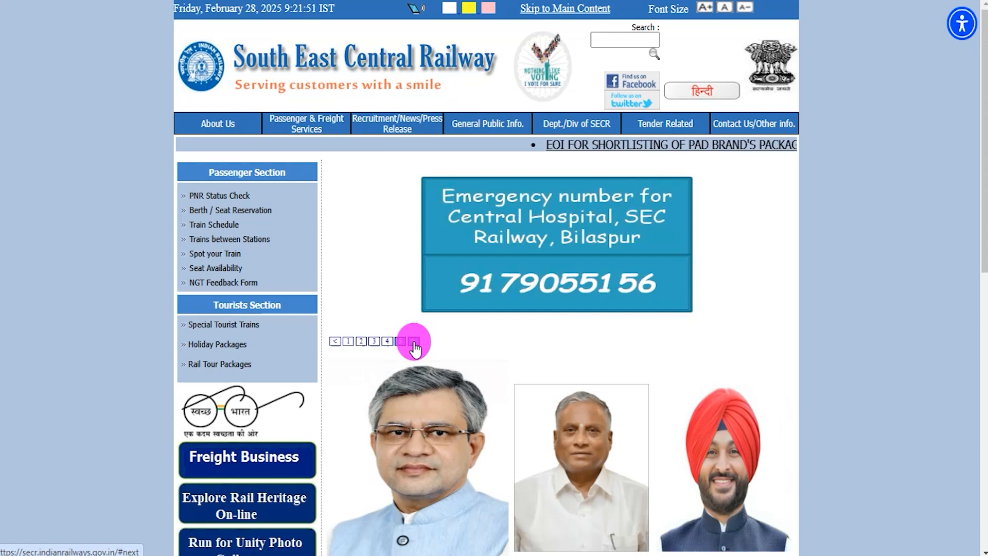
click(415, 342)
click(415, 342)
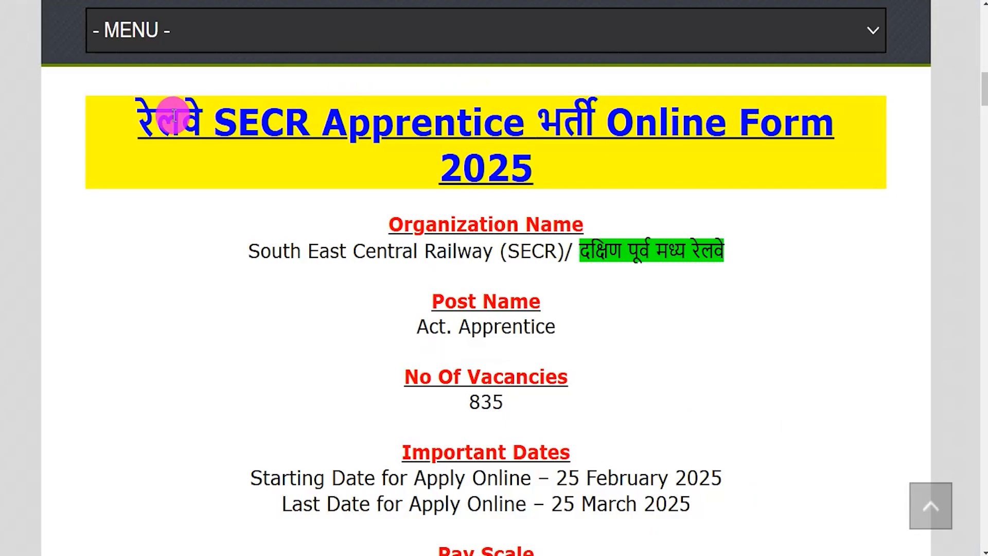
Step: Highlight the form title, South East Central Railway, the Act. Apprentice post and 835 vacancies
drag(139, 118, 524, 170)
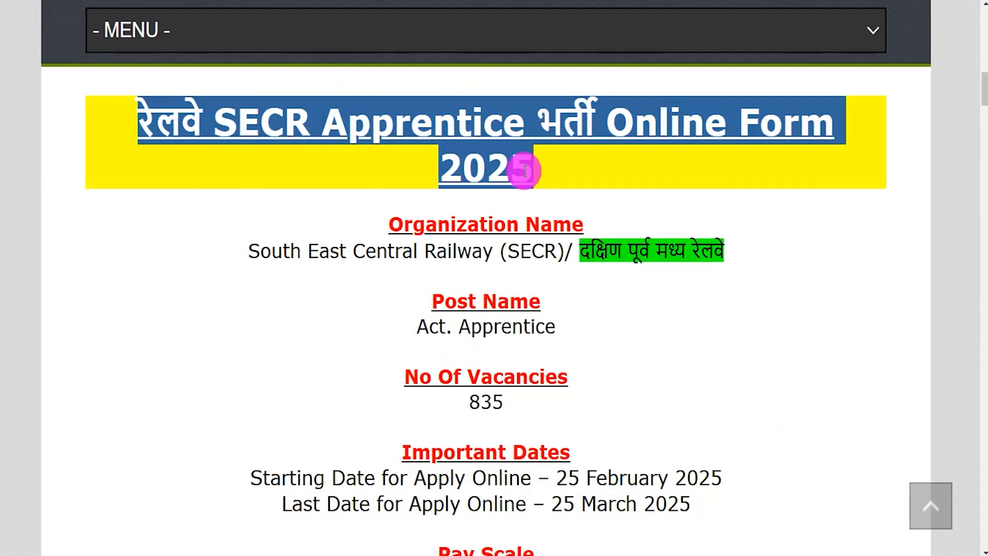
drag(251, 250, 599, 247)
drag(430, 326, 555, 328)
drag(469, 400, 503, 403)
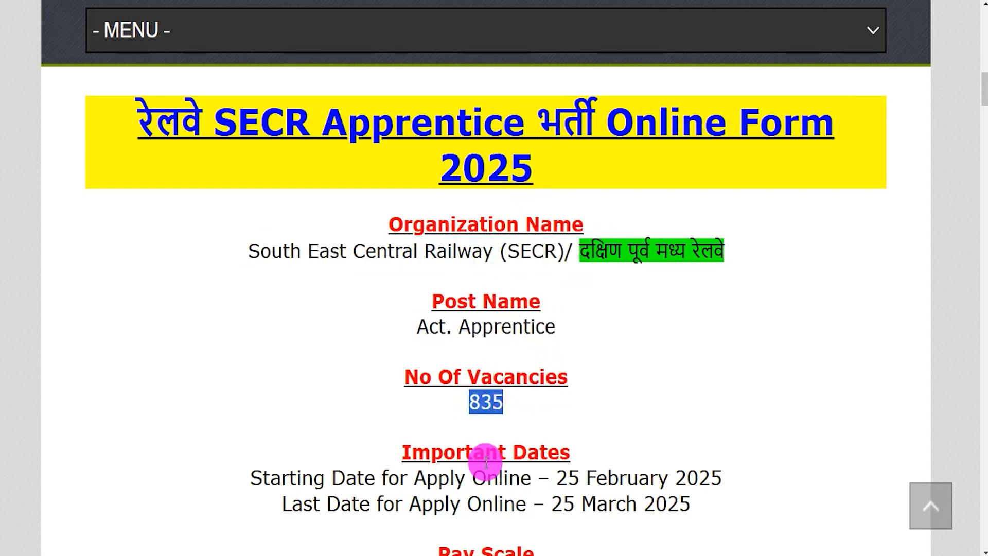
Step: Highlight the 25 February 2025 start date, the closing date and the educational qualification
scroll(486, 462, down, 1)
drag(561, 415, 723, 417)
drag(555, 442, 690, 443)
scroll(693, 448, down, 1)
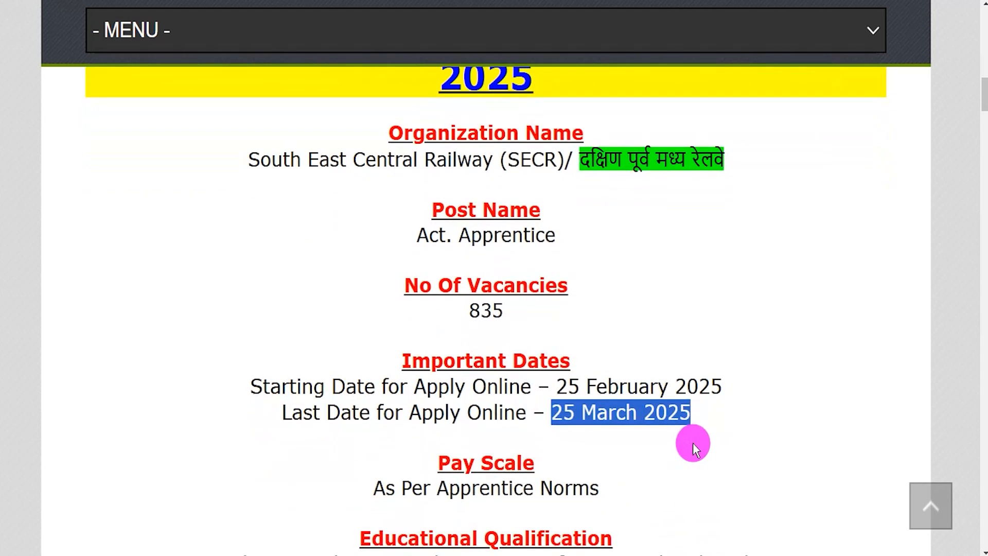
scroll(669, 443, down, 4)
drag(237, 349, 736, 349)
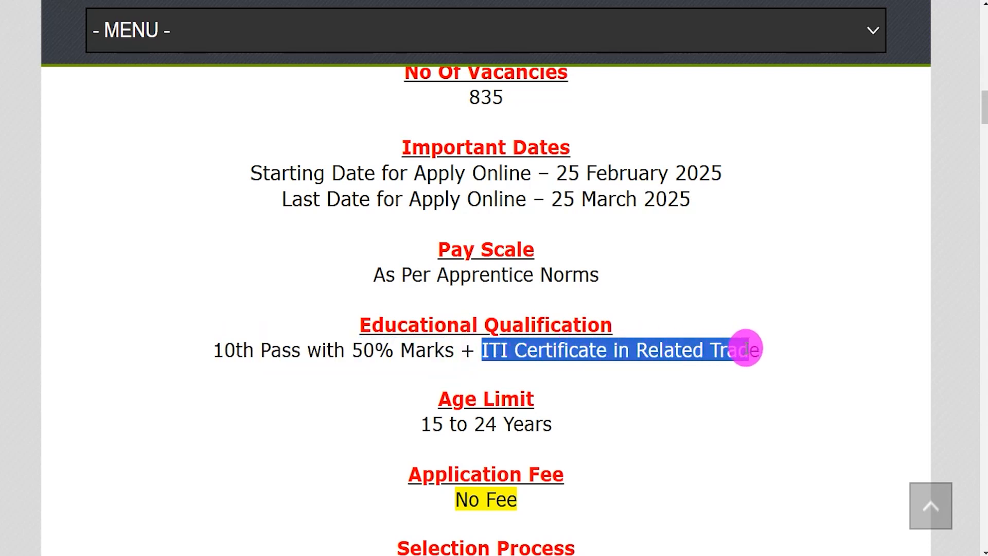
Step: Highlight the 15–24 age limit, No Fee, Merit (No Exam), All India location and Online apply mode
scroll(746, 348, down, 2)
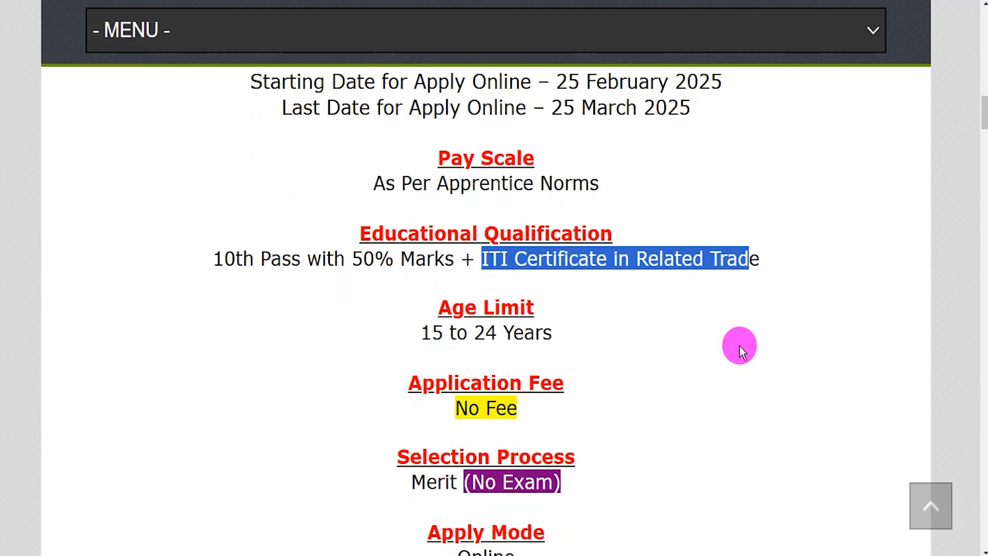
scroll(648, 329, down, 2)
drag(432, 242, 525, 269)
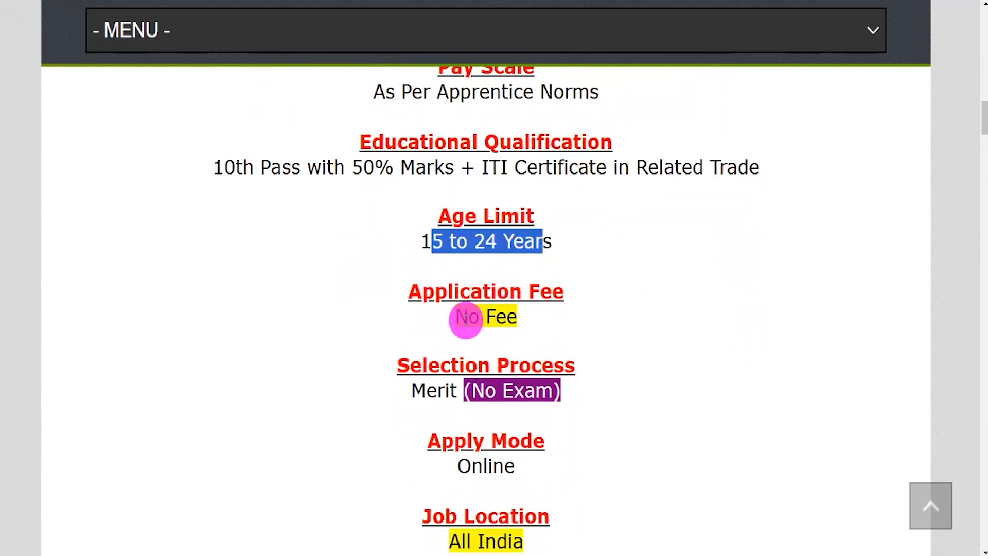
drag(457, 317, 505, 316)
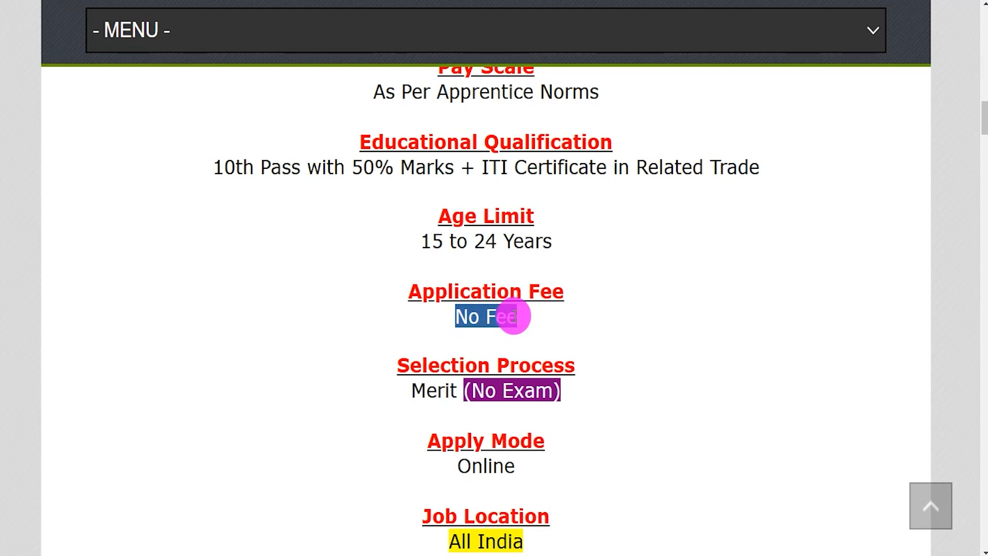
scroll(514, 316, down, 3)
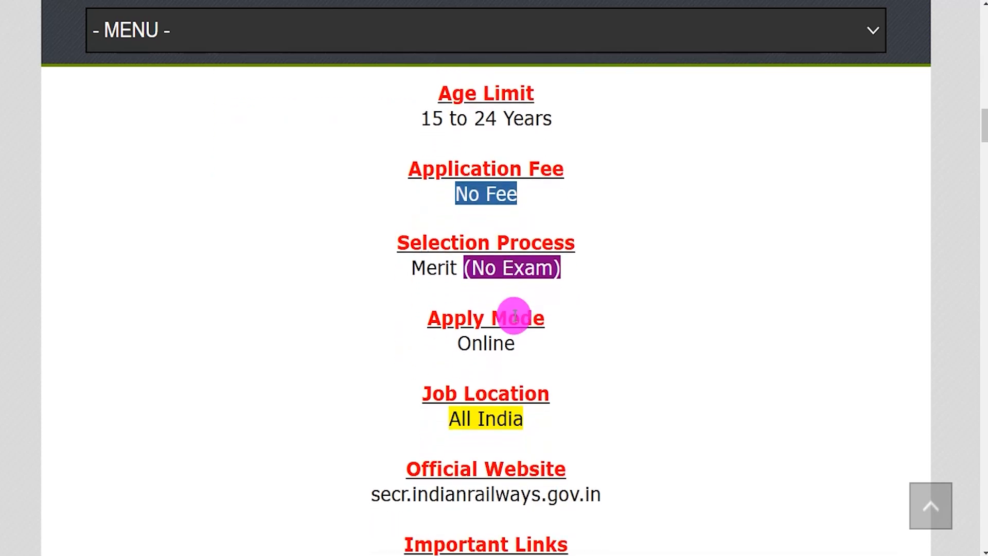
drag(410, 238, 567, 242)
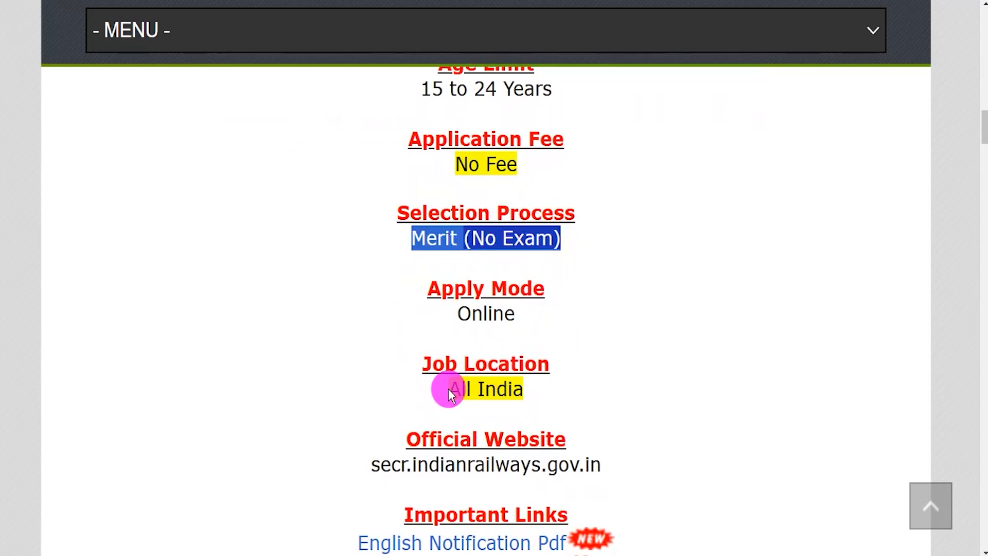
drag(448, 388, 523, 389)
drag(459, 313, 490, 313)
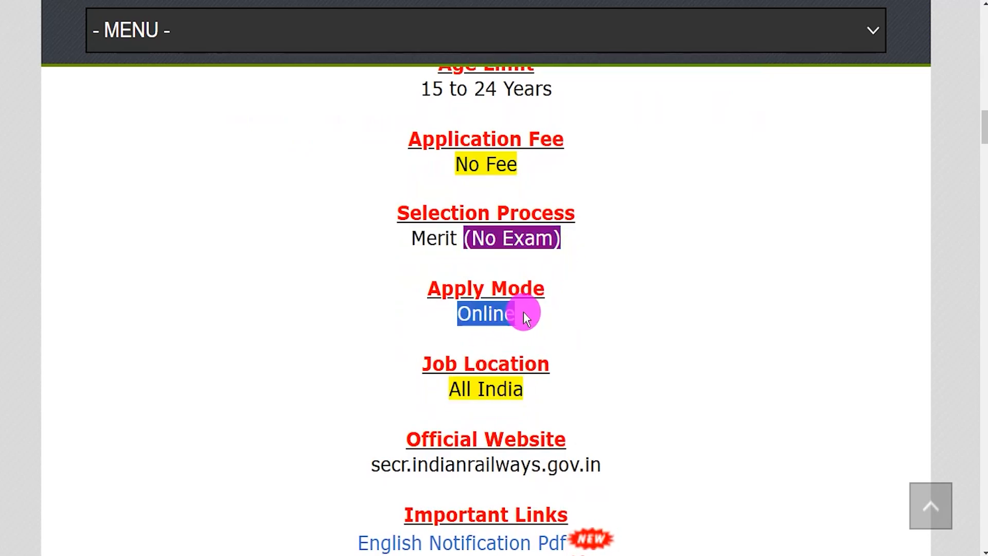
Step: Point out the Important Links section's English and Hindi notification PDFs, then view the English PDF
scroll(523, 311, down, 3)
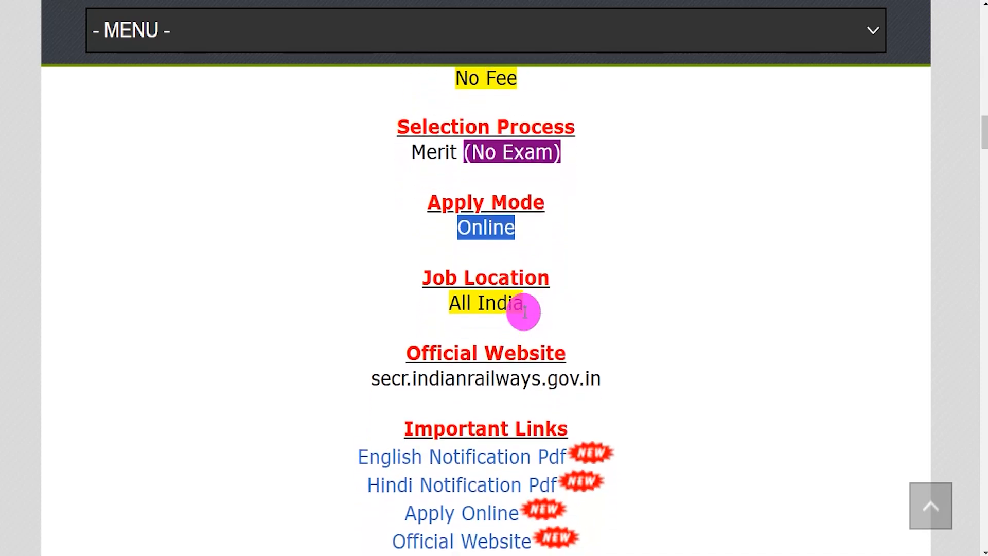
drag(415, 393, 558, 391)
drag(337, 415, 565, 415)
drag(360, 450, 549, 453)
drag(357, 425, 467, 424)
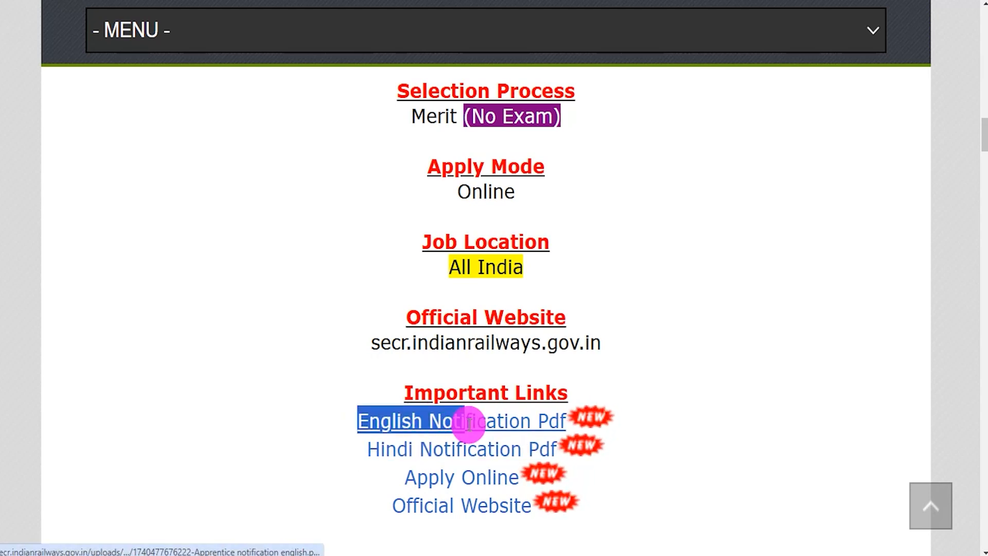
key(ctrl+Tab)
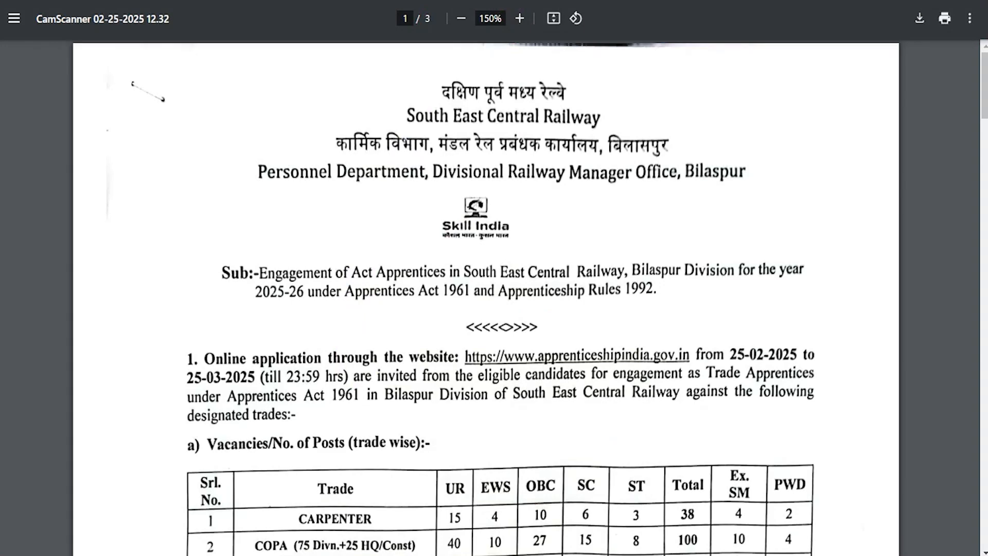
Step: Scroll the SECR Bilaspur notice to its vacancy table and mark the FITTER row with 208 posts
key(ctrl+Tab)
key(ctrl+Tab)
scroll(398, 290, down, 3)
scroll(397, 293, down, 1)
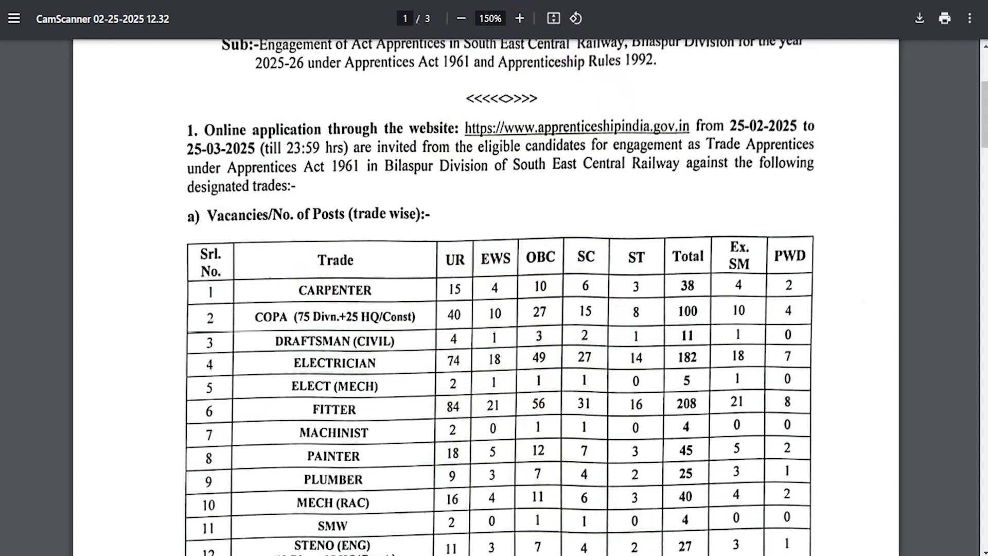
drag(510, 284, 624, 253)
drag(526, 410, 616, 394)
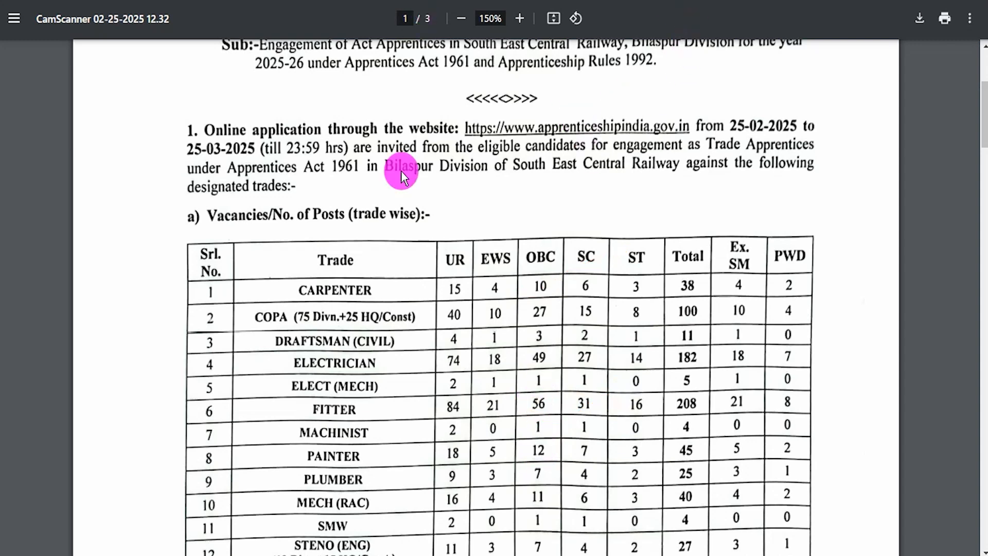
scroll(521, 439, down, 15)
scroll(520, 438, up, 15)
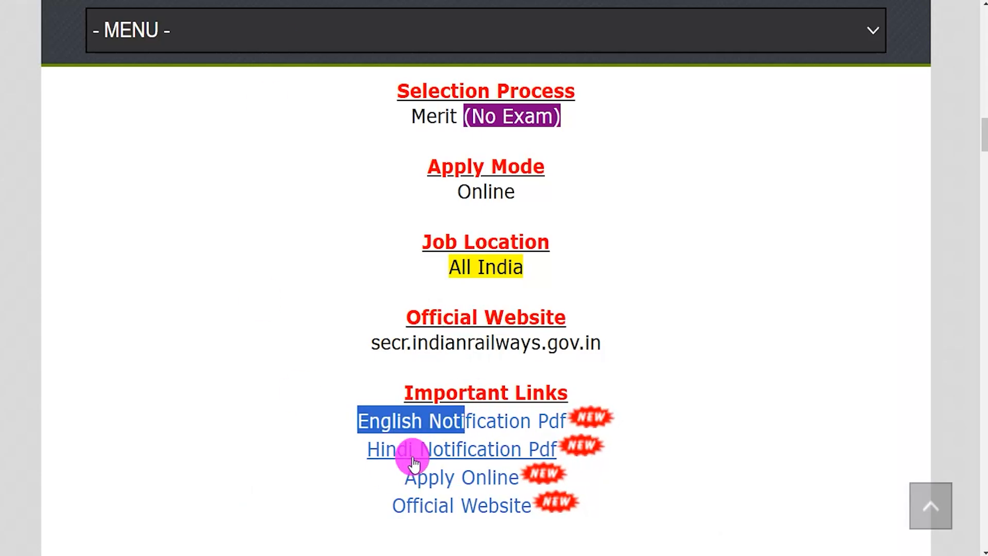
Step: Follow the Important Links online application link to apprenticeshipindia.gov.in's Candidate Login & Register page
drag(399, 478, 518, 480)
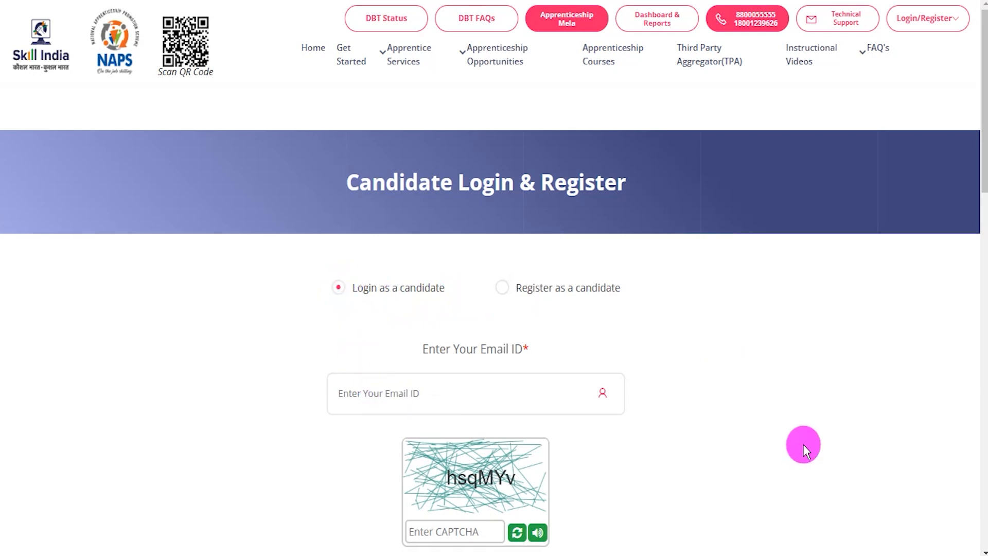
scroll(750, 393, down, 2)
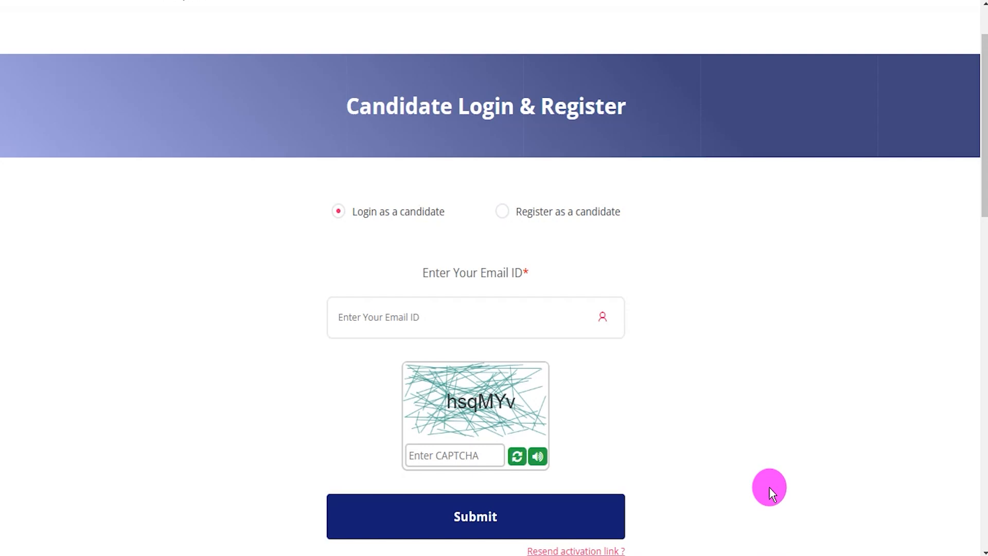
scroll(752, 421, up, 2)
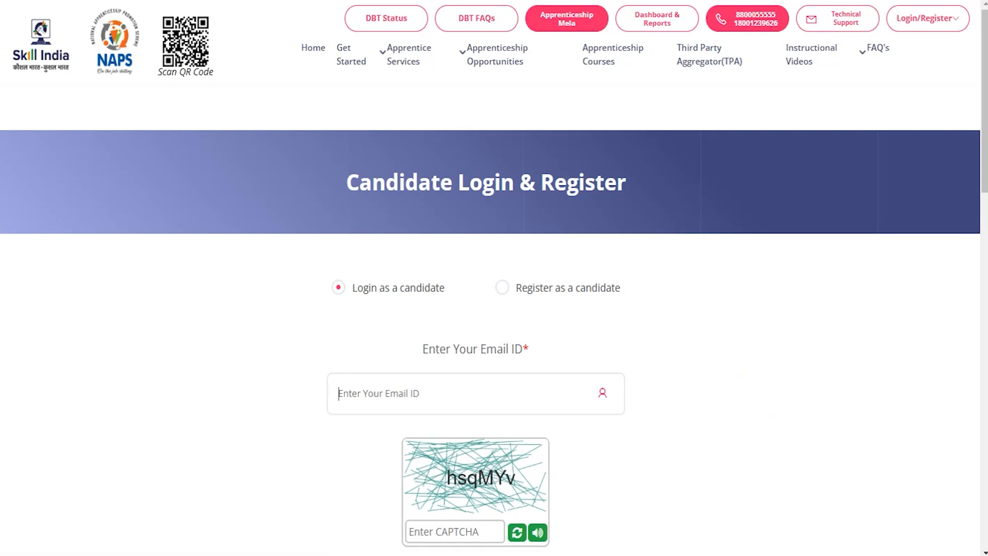
Step: Choose new candidate registration, leaving the ITI Student roll-number option unchecked
drag(715, 387, 593, 300)
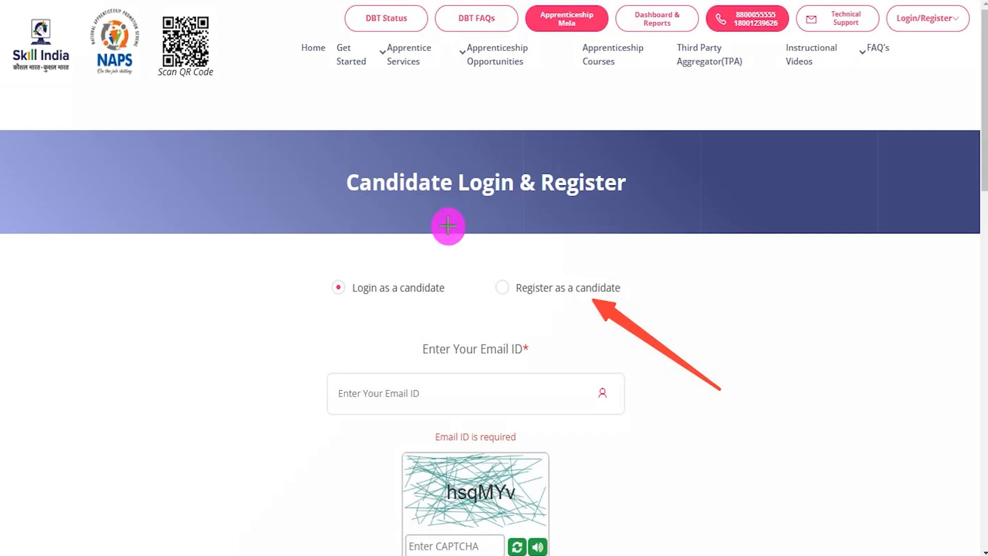
drag(480, 266, 519, 303)
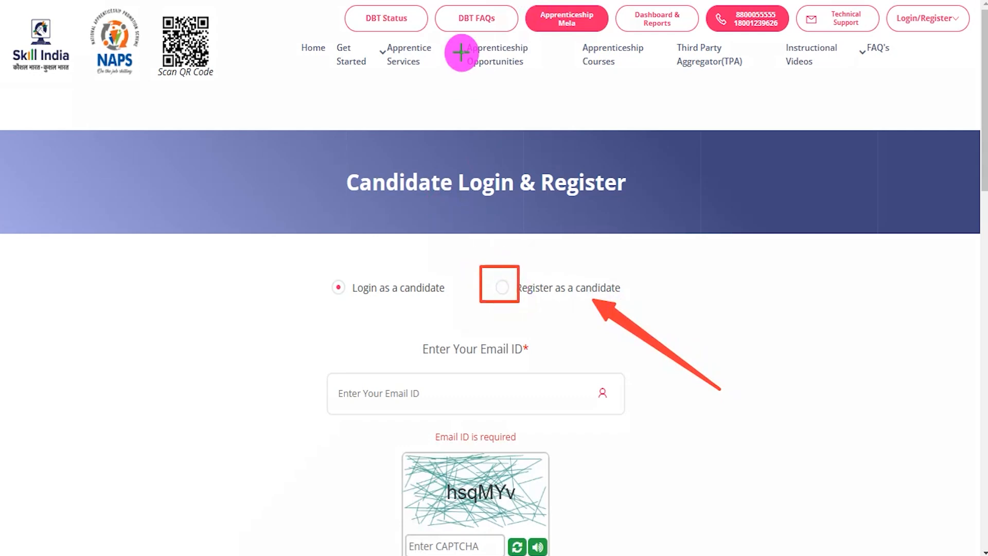
click(507, 288)
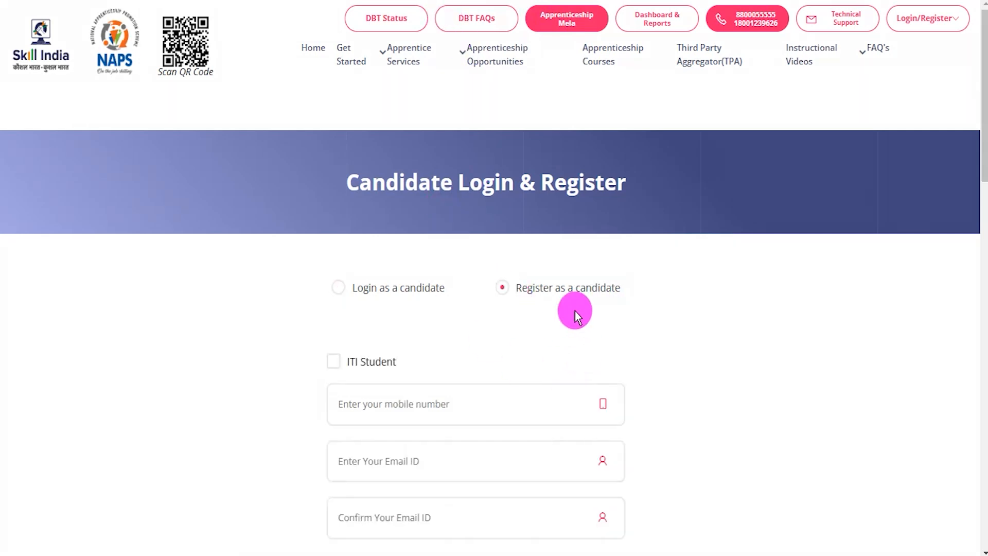
scroll(424, 384, down, 3)
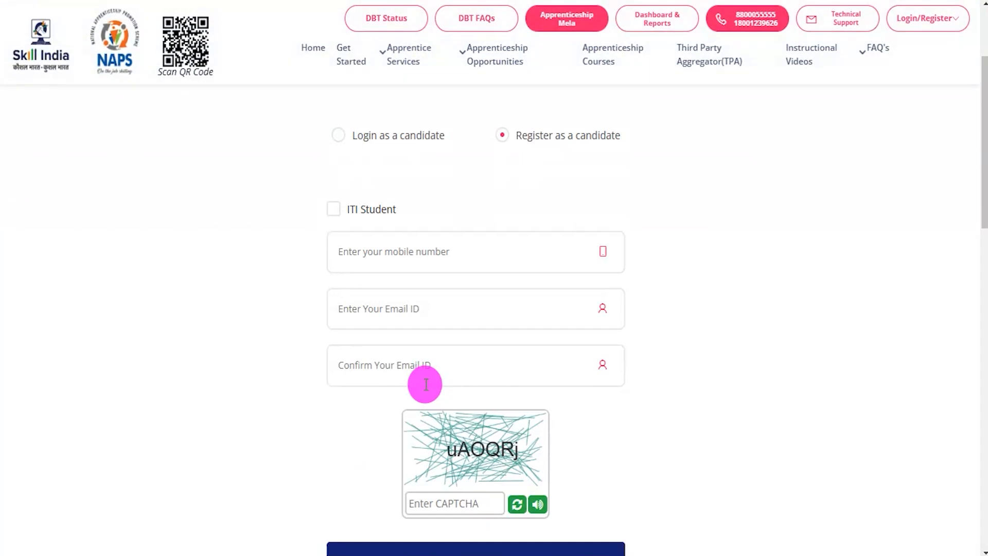
click(336, 210)
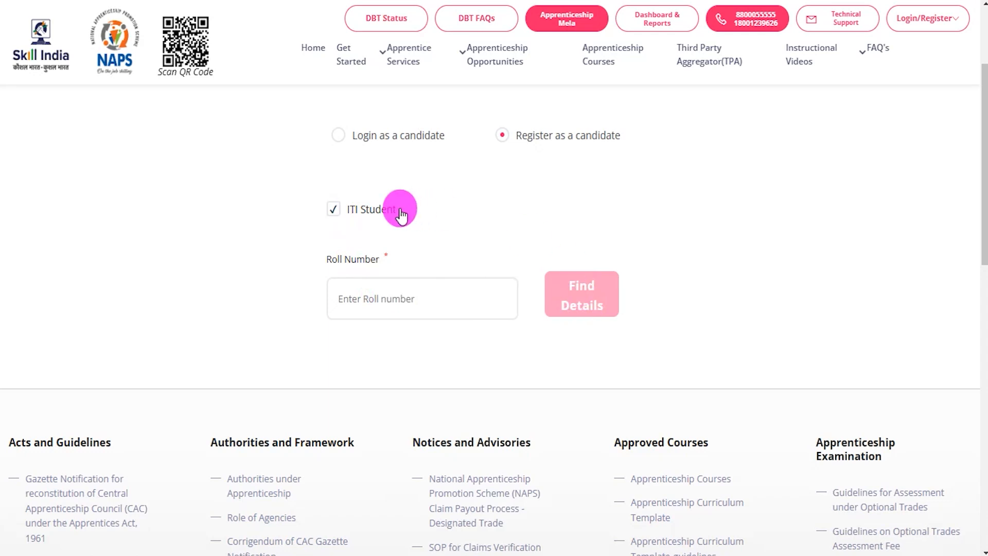
click(335, 209)
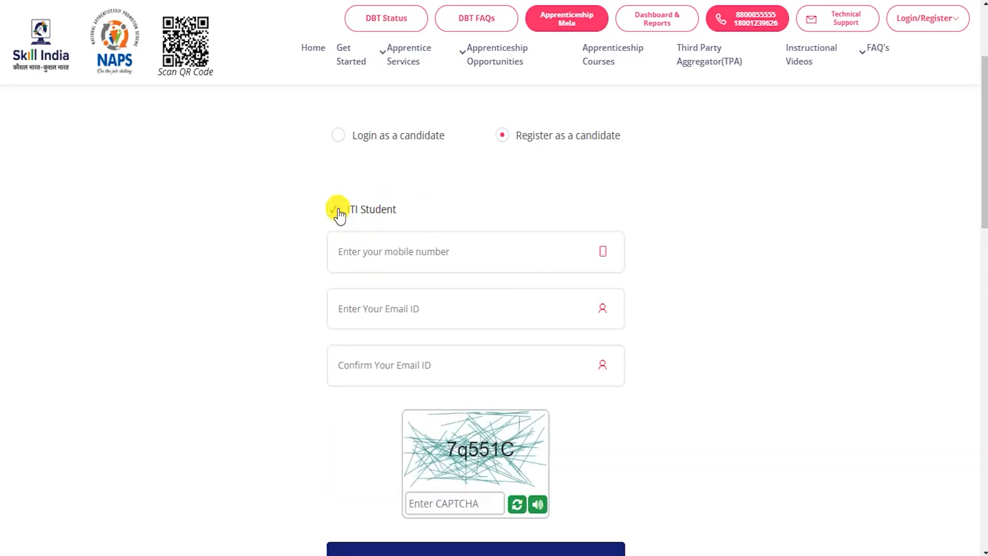
Step: Fill in the mobile number, e-mail, confirmation e-mail and CAPTCHA, then register
click(387, 252)
key(ctrl+2)
mouse_move(320, 312)
mouse_down()
mouse_move(469, 322)
mouse_move(640, 371)
mouse_up()
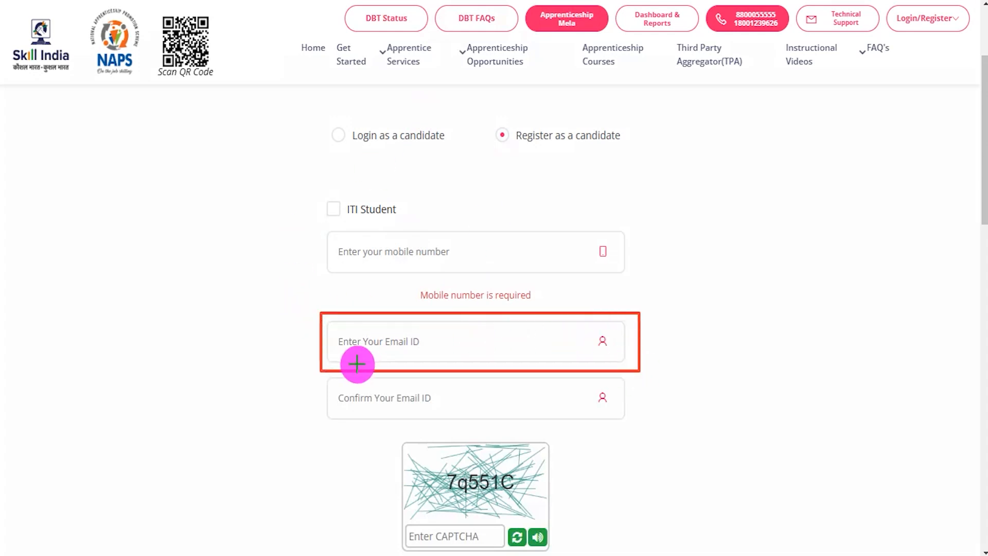
mouse_move(311, 377)
mouse_down()
mouse_move(431, 386)
mouse_move(641, 428)
mouse_up()
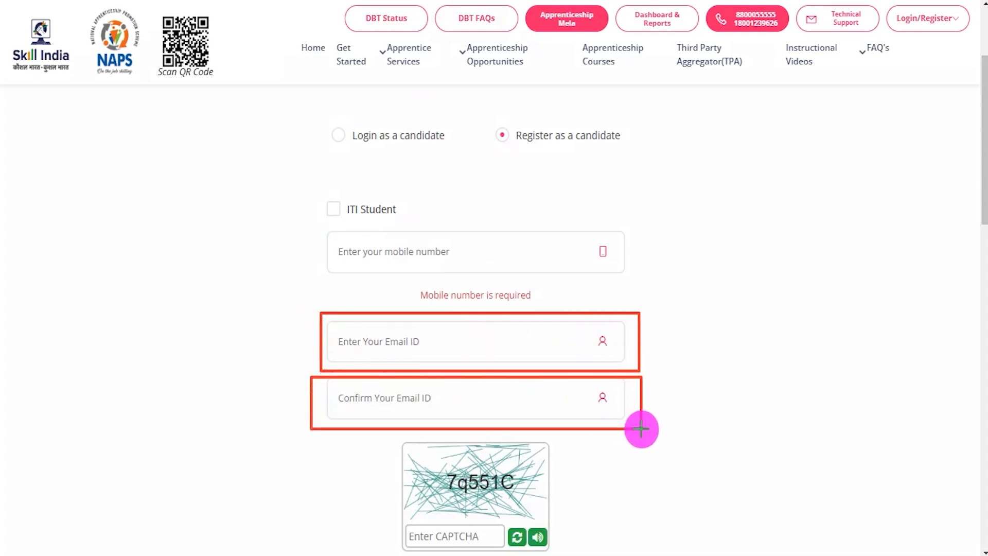
mouse_move(375, 438)
mouse_down()
mouse_move(565, 474)
mouse_move(569, 505)
mouse_up()
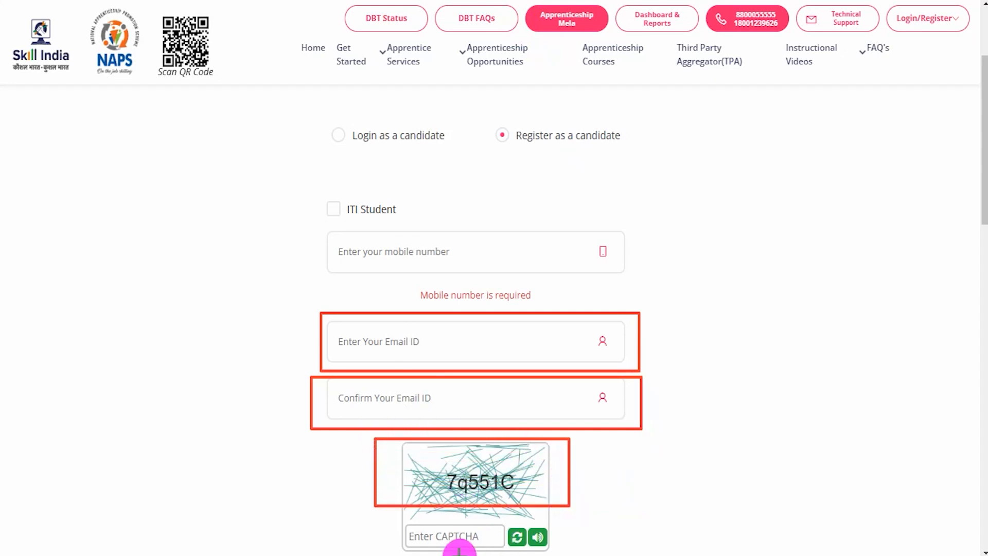
key(Escape)
scroll(608, 496, down, 3)
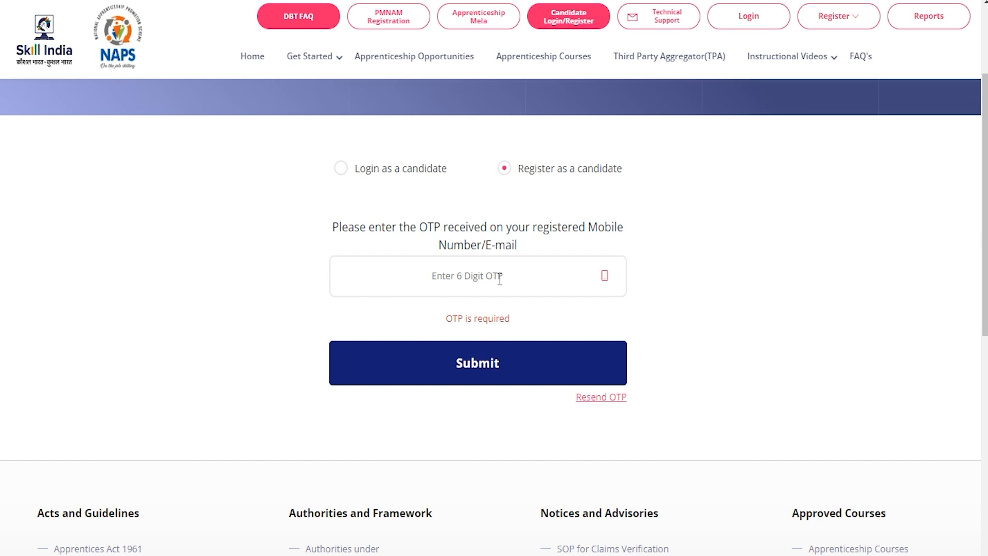
Step: Submit the registration OTP, note the issued apprentice code, and dismiss the success message
click(497, 278)
click(472, 377)
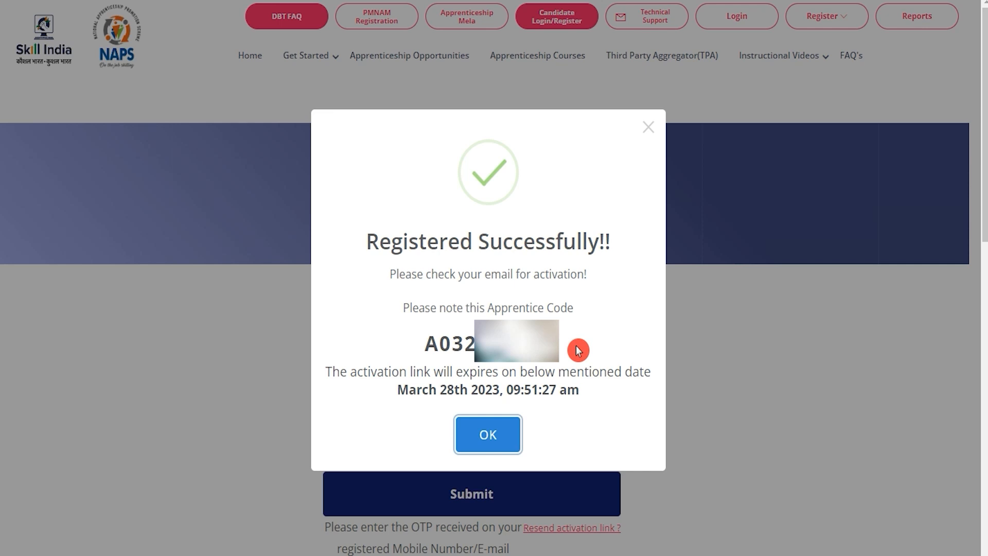
drag(399, 246, 522, 241)
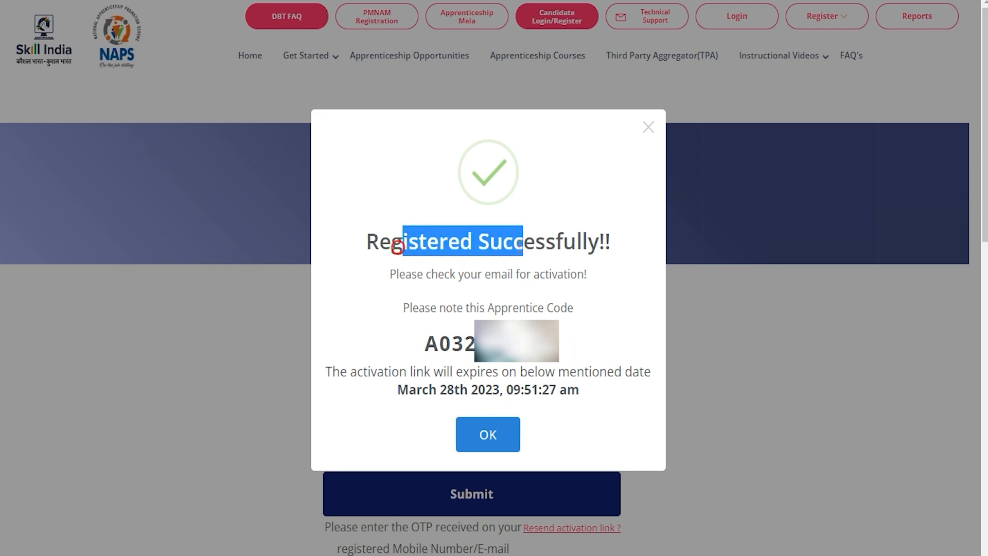
drag(496, 302, 435, 342)
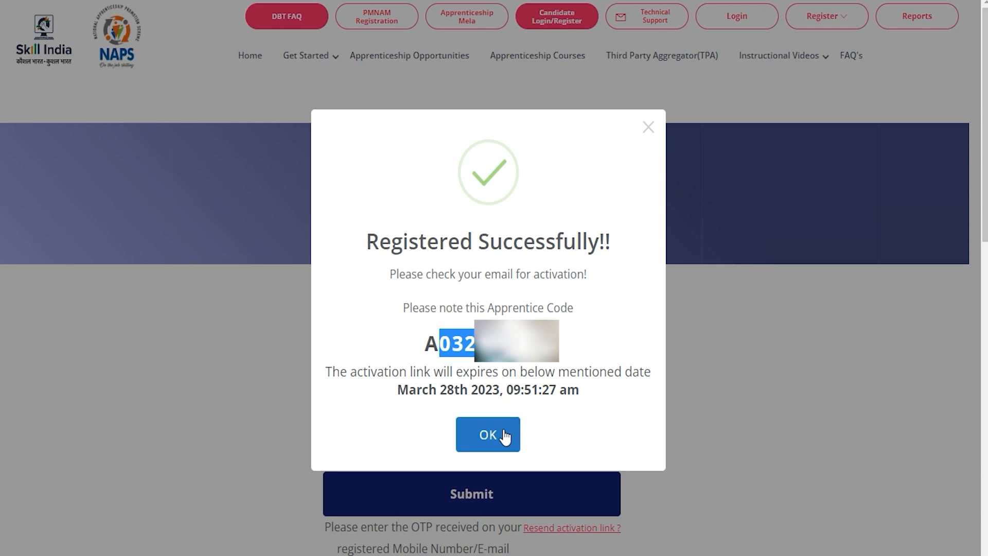
click(741, 394)
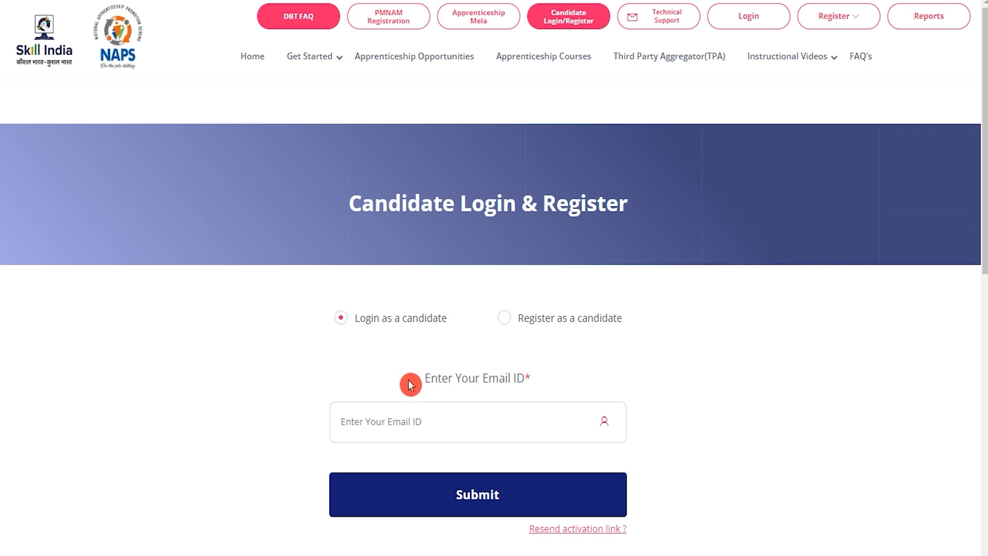
click(415, 422)
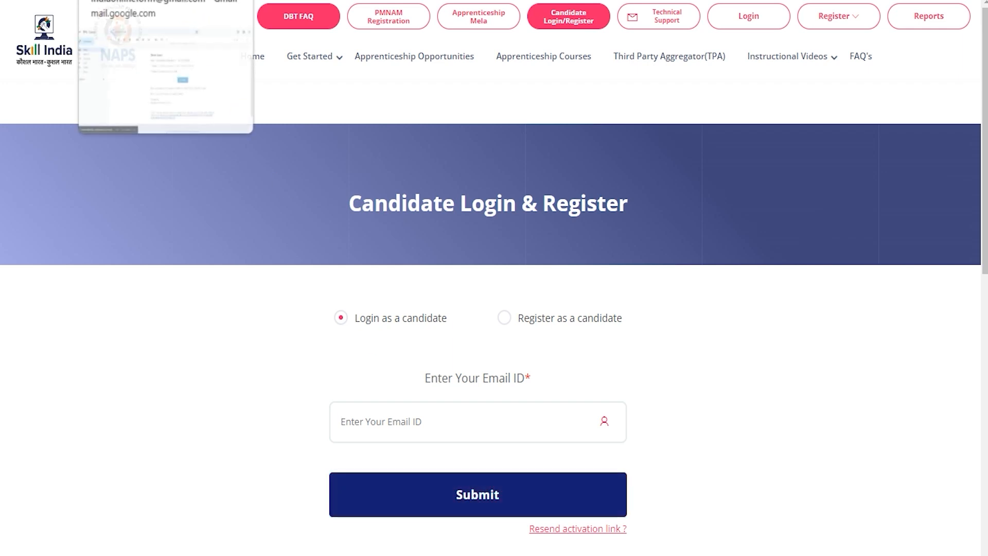
Step: Get the login one-time code from the Gmail message and enter it on the candidate login form
click(134, 1)
click(297, 344)
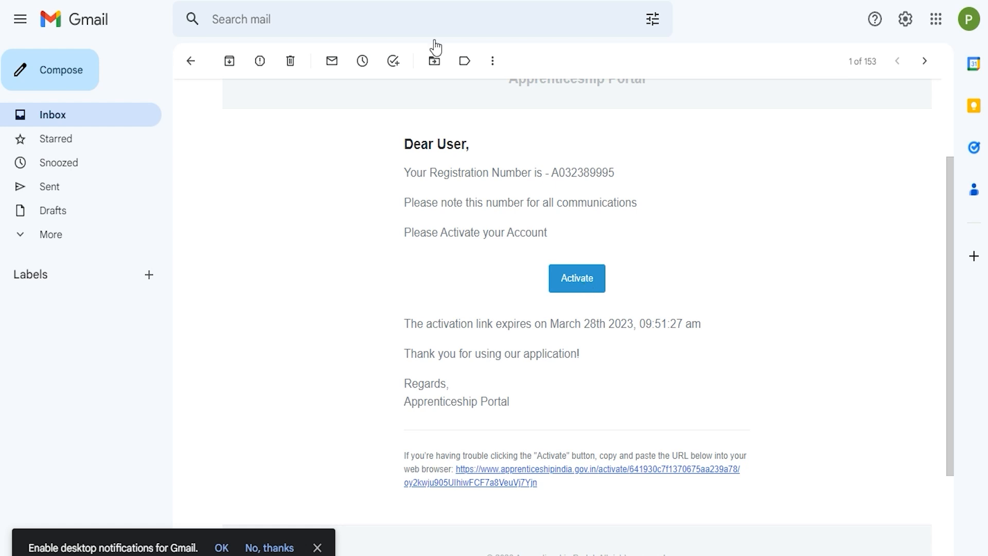
click(355, 1)
click(515, 543)
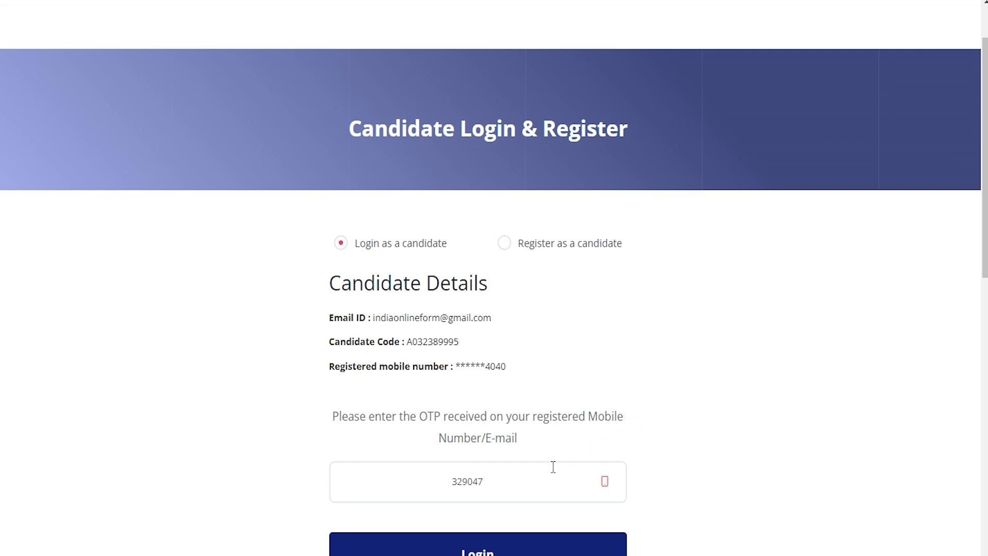
Step: Log in to the candidate account and scroll to the dashboard's Profile Completion table
scroll(499, 487, down, 3)
click(486, 418)
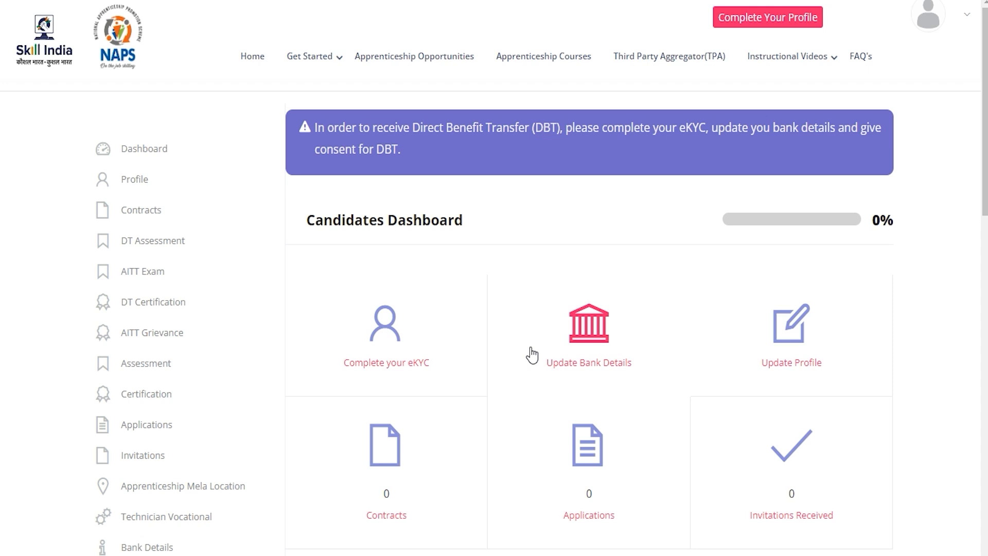
scroll(532, 355, down, 5)
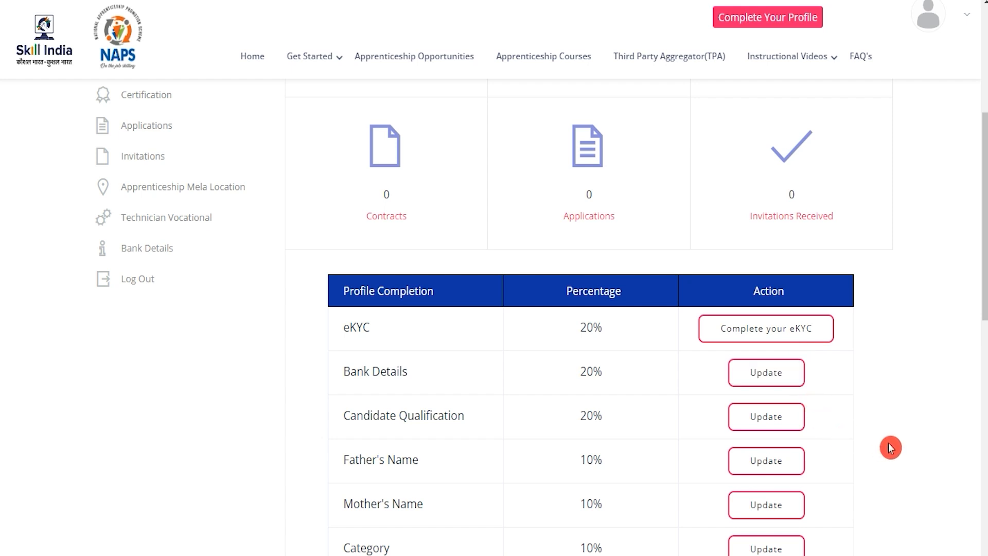
Step: Highlight the pending items: bank details, qualification, parents' names and eKYC
drag(357, 372, 388, 371)
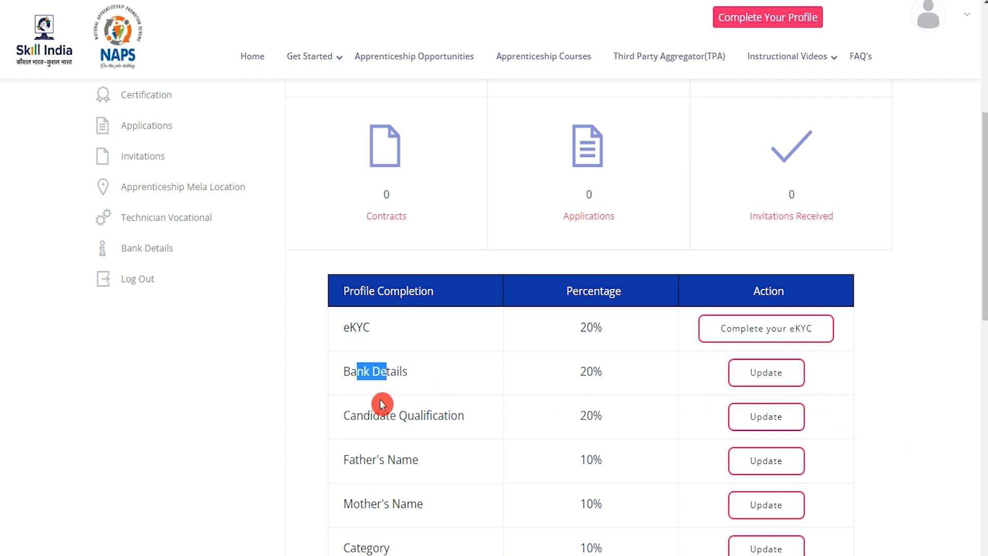
drag(370, 415, 430, 416)
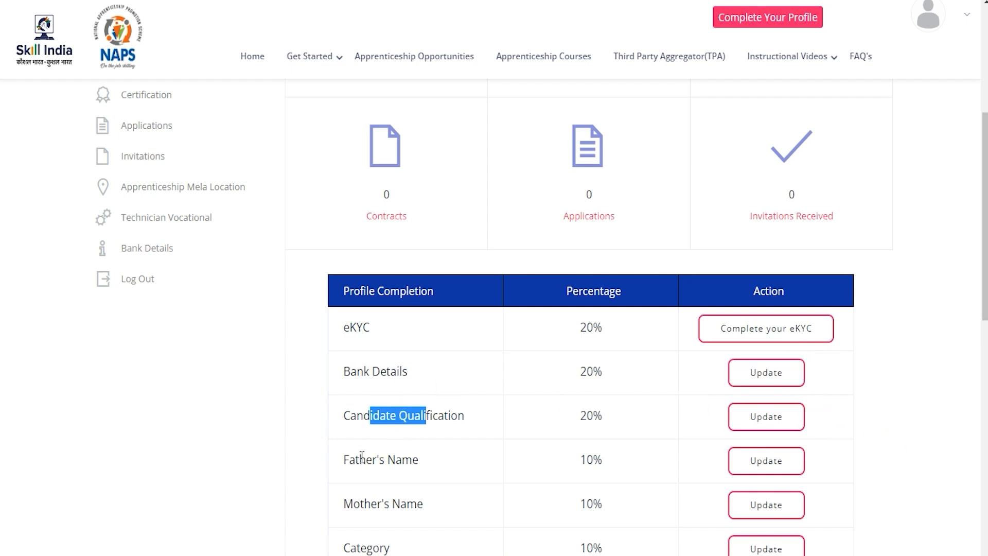
drag(359, 460, 395, 460)
drag(354, 503, 390, 497)
scroll(392, 472, down, 3)
drag(364, 399, 384, 400)
drag(360, 439, 422, 441)
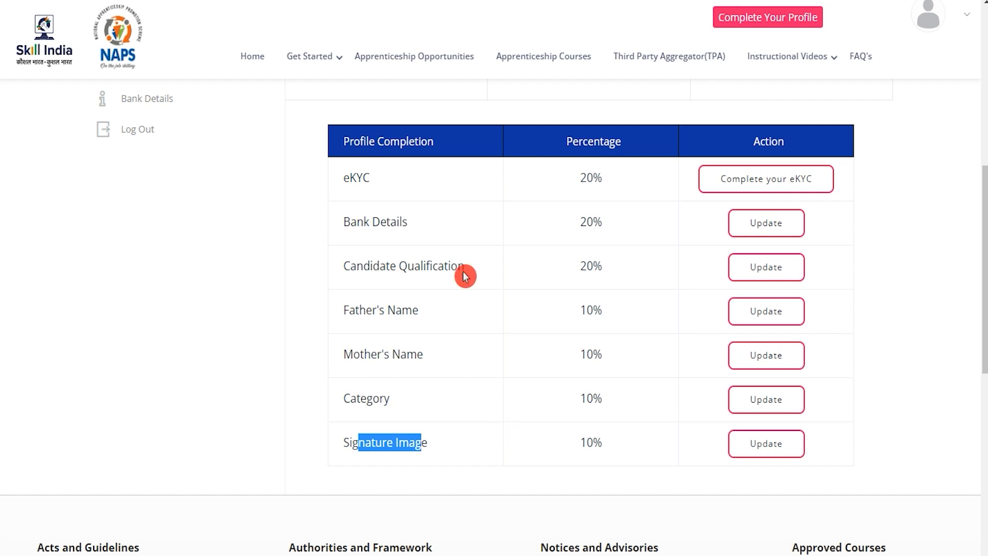
click(386, 223)
scroll(397, 257, up, 1)
drag(398, 261, 341, 254)
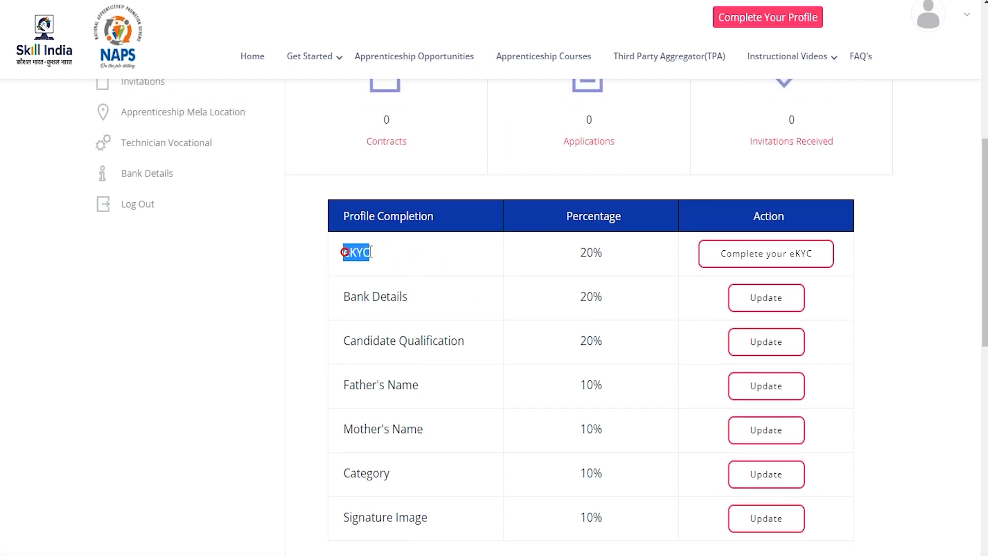
Step: Start eKYC with the Aadhaar number, accept UIDAI consent, and enter the verification OTP
click(797, 260)
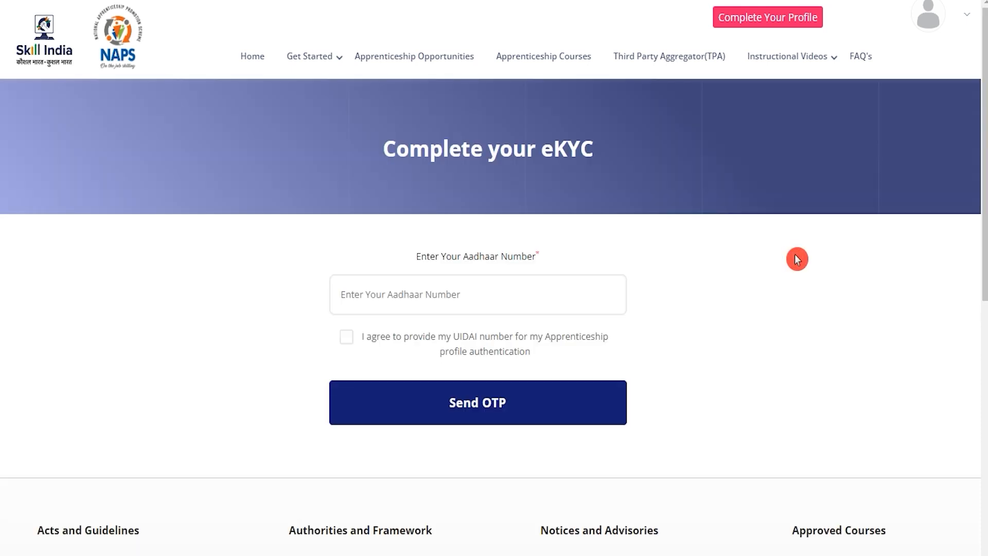
click(524, 292)
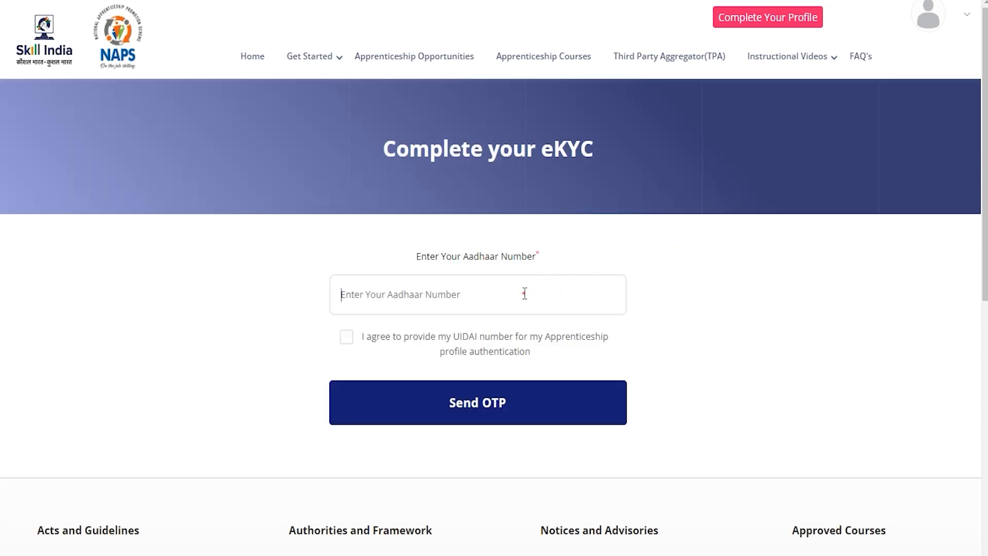
click(348, 338)
click(346, 364)
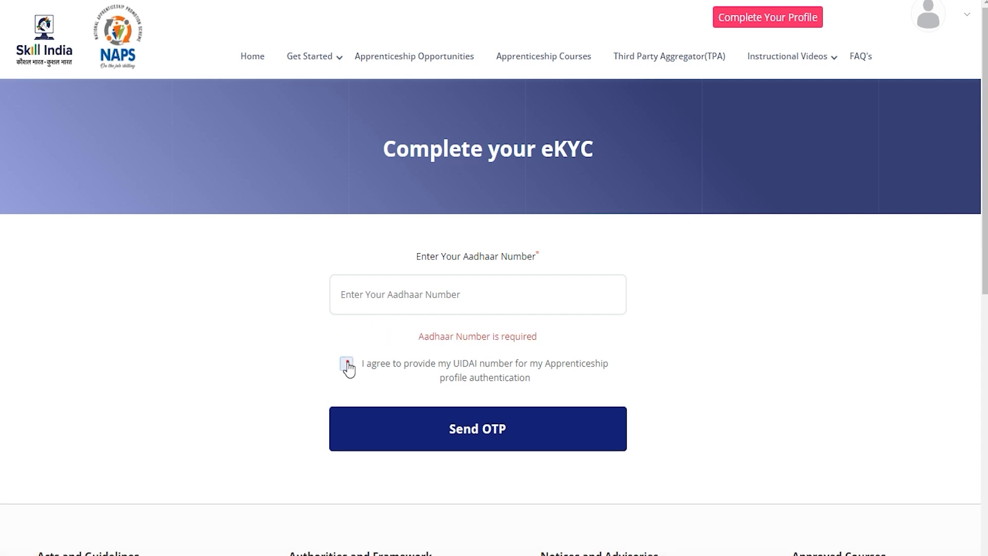
click(453, 437)
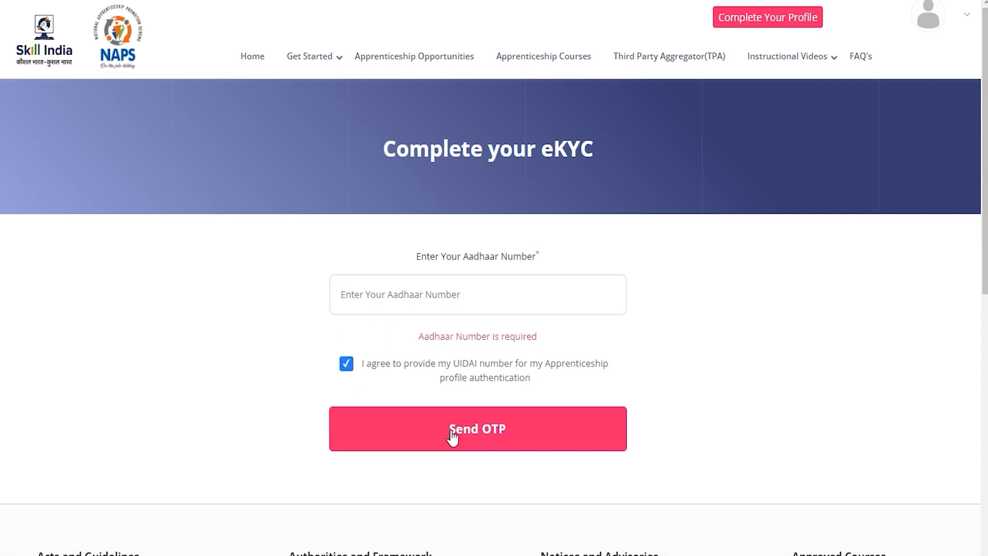
click(456, 290)
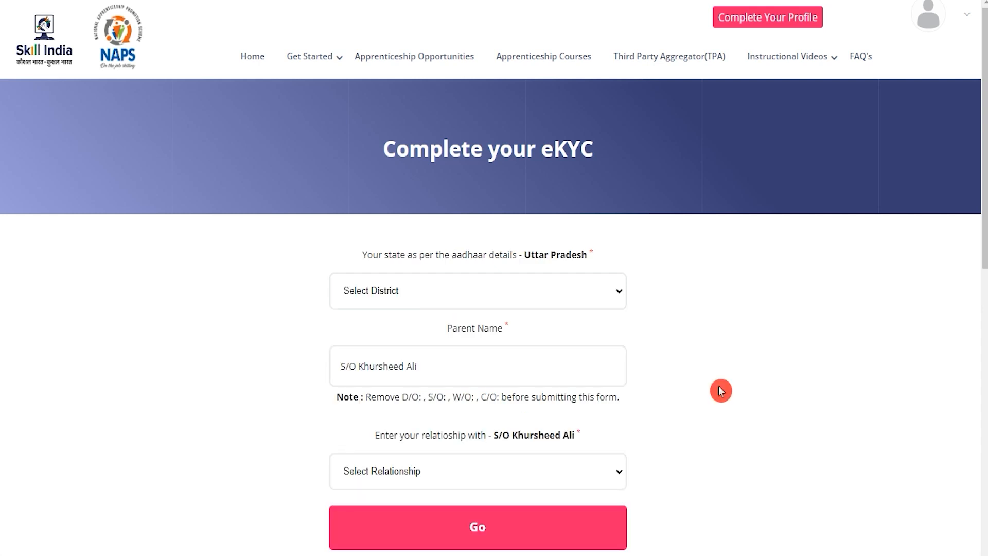
Step: Set district to Saharanpur and relationship to Father, then submit the eKYC
click(431, 303)
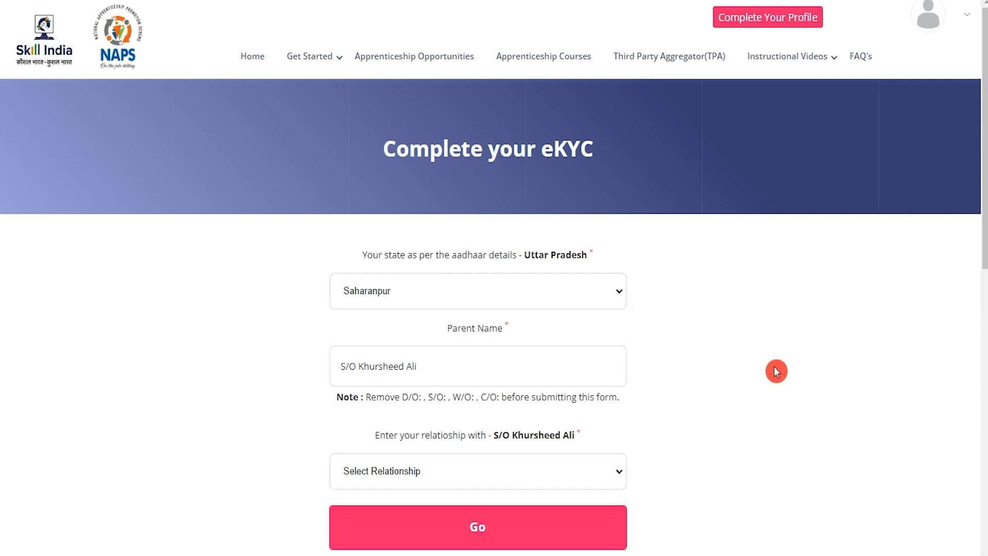
drag(458, 329, 478, 330)
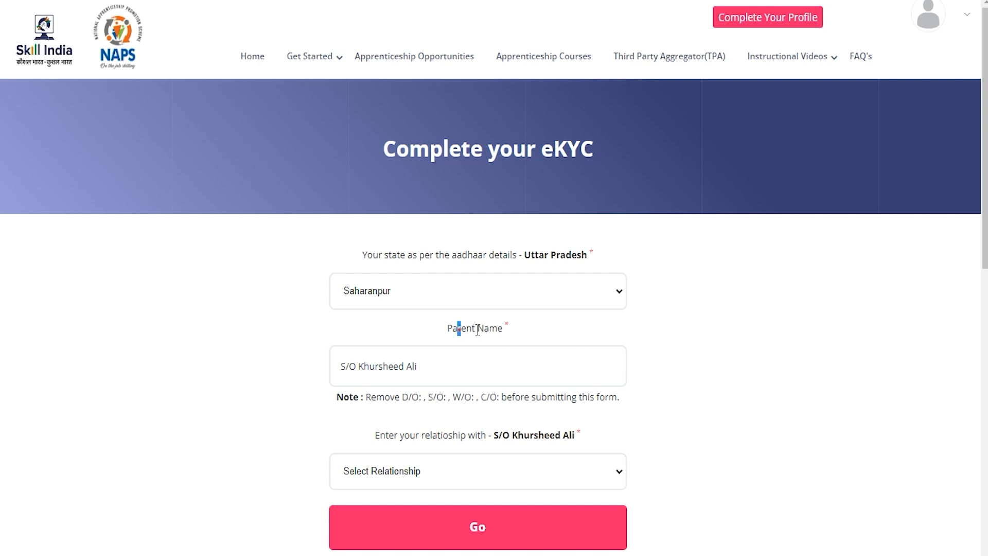
click(435, 364)
click(441, 473)
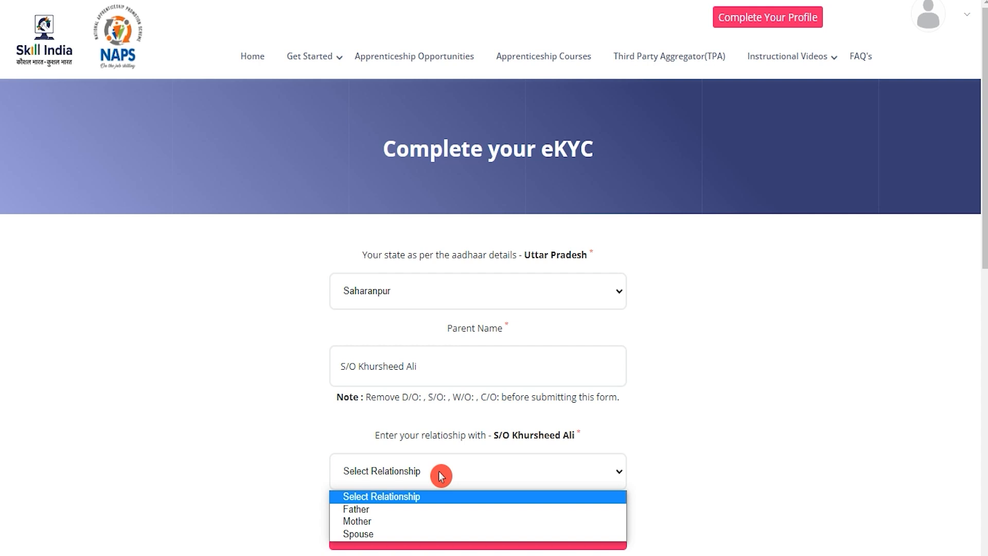
click(375, 509)
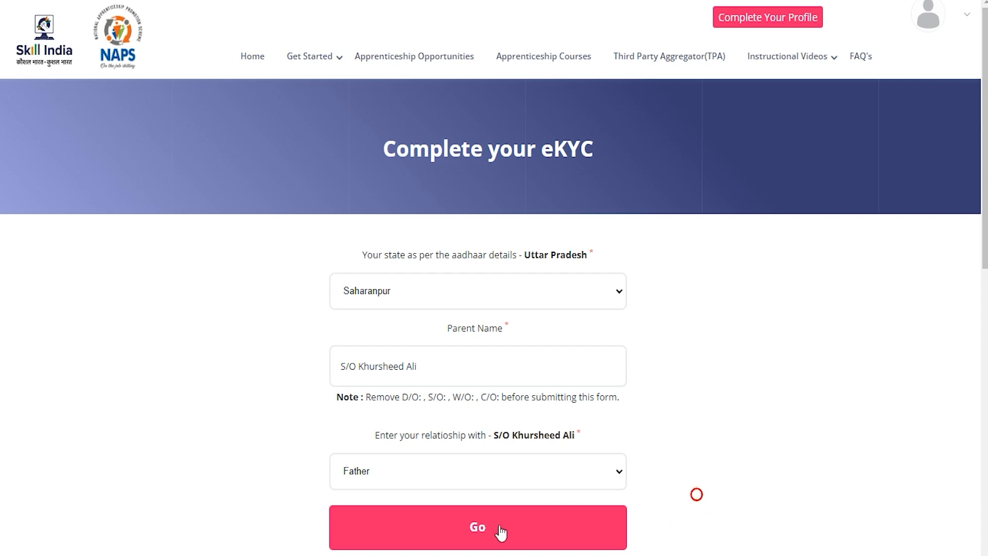
click(477, 526)
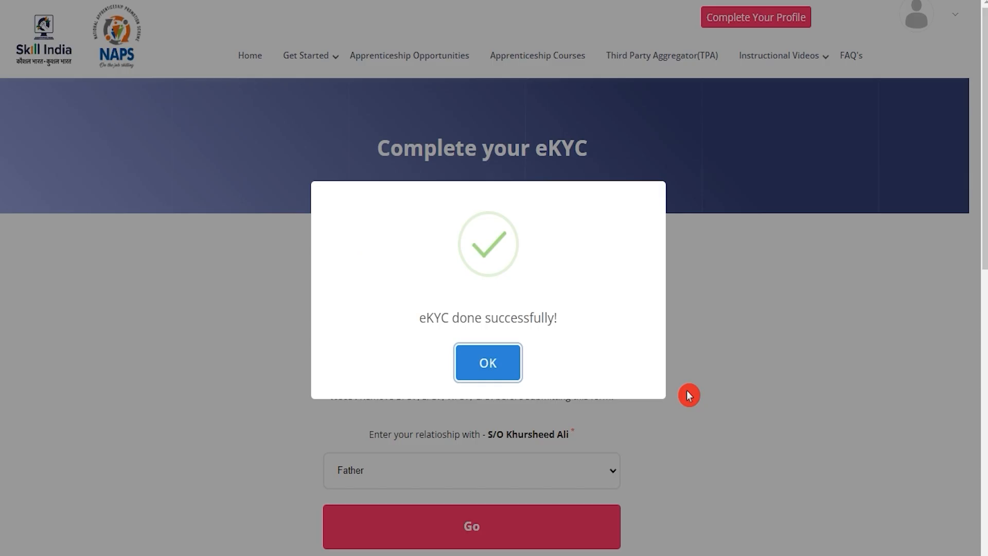
Step: Dismiss the eKYC success message and open the Bank Details update form
click(470, 376)
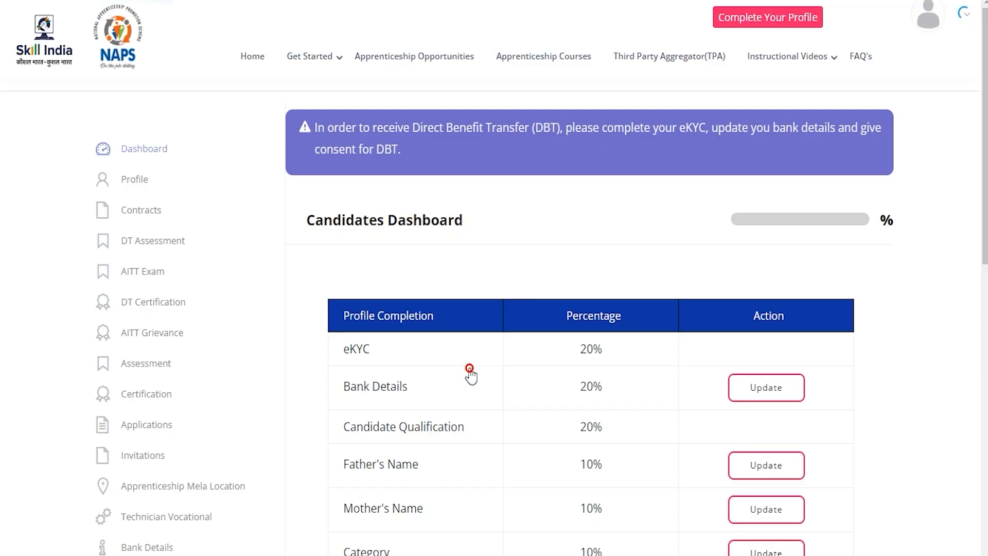
scroll(471, 376, down, 5)
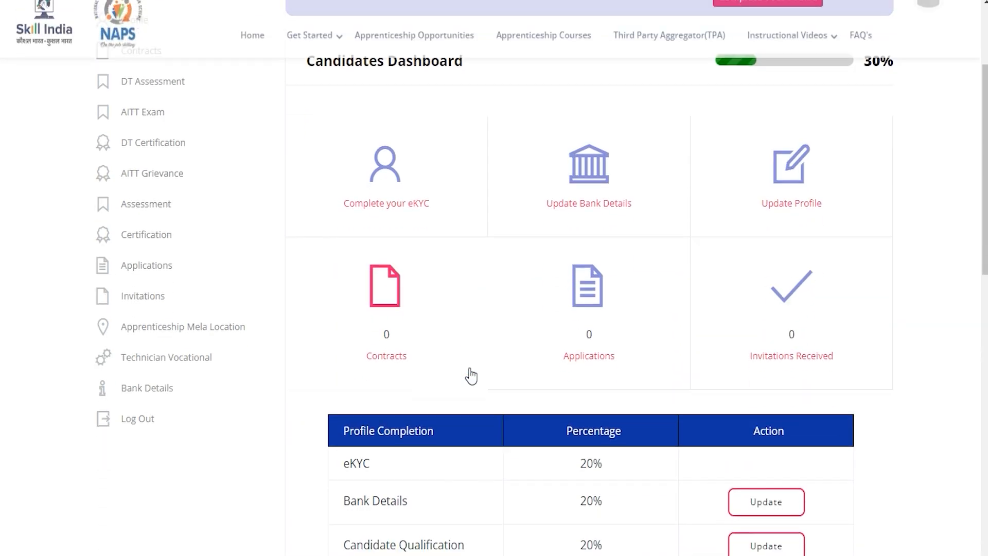
click(471, 372)
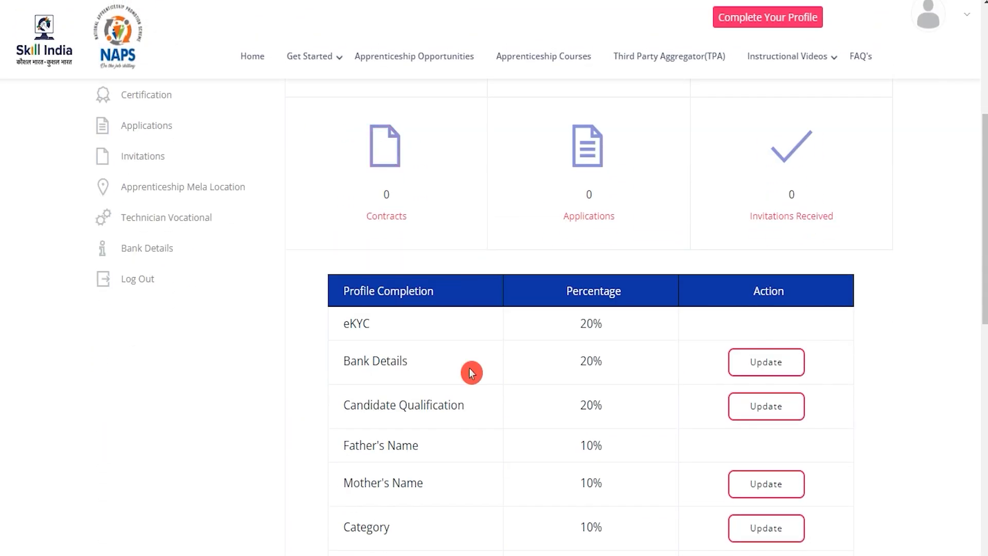
scroll(471, 373, down, 3)
drag(355, 213, 389, 214)
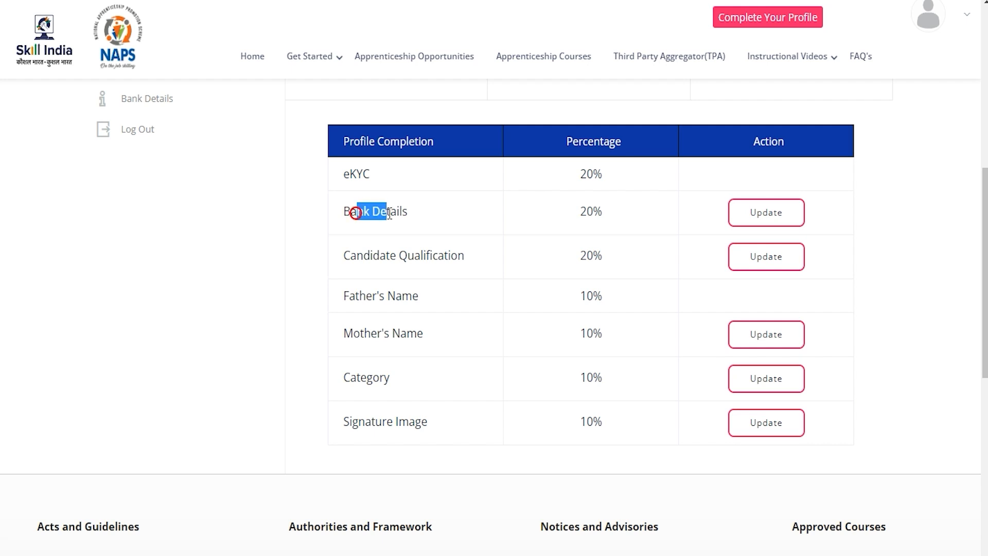
click(766, 216)
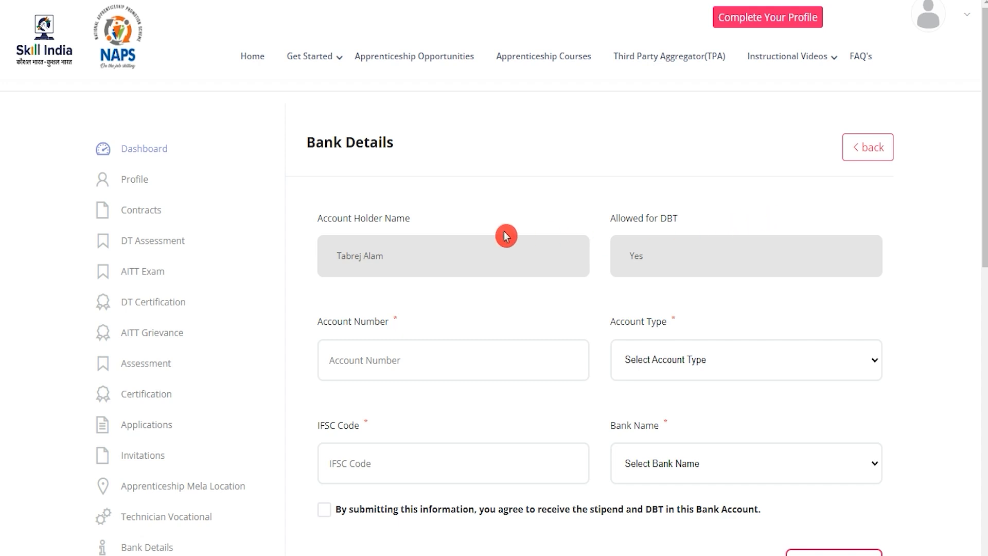
Step: Enter the account number, choose Savings, enter the IFSC code and pick Indian Overseas Bank
drag(331, 217, 364, 216)
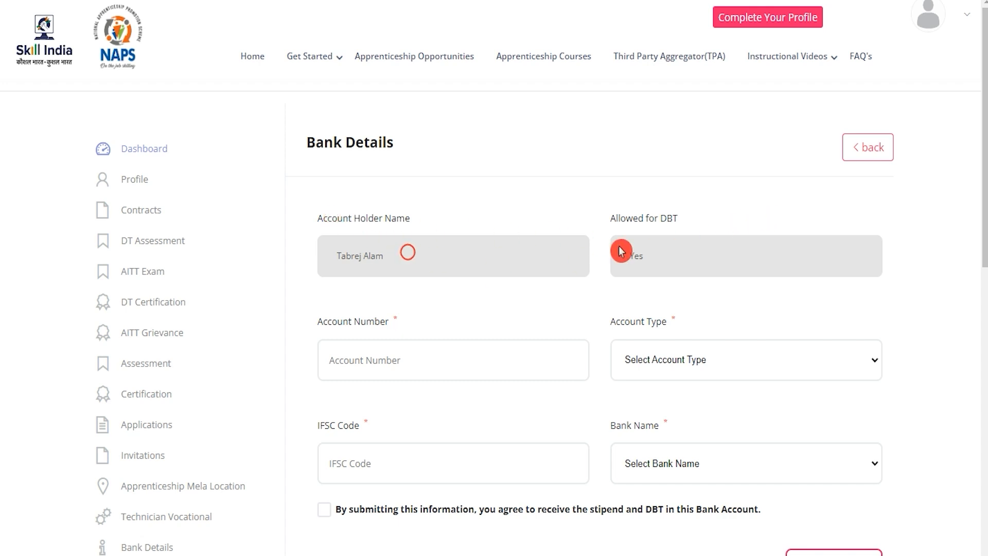
drag(629, 220, 667, 218)
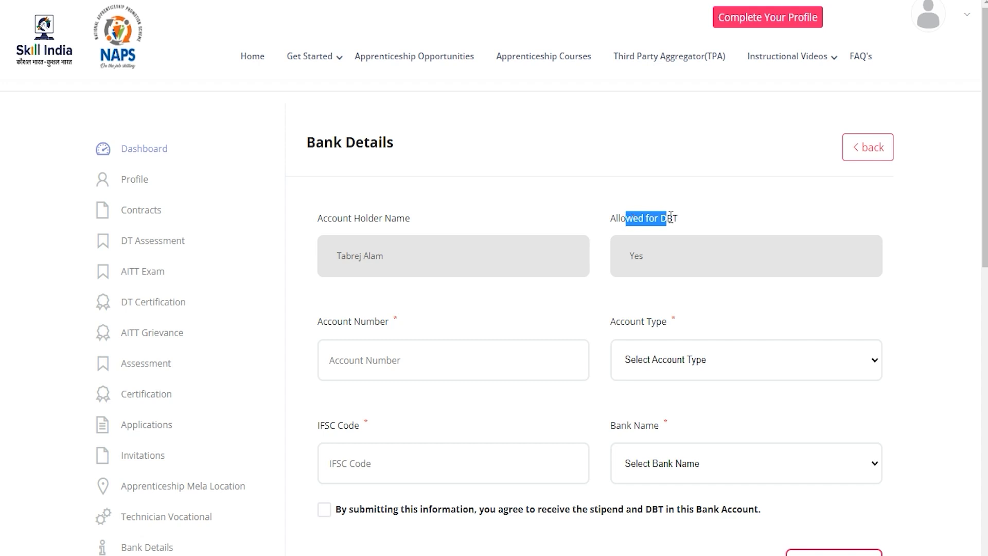
click(664, 261)
click(448, 359)
scroll(449, 362, down, 1)
click(680, 287)
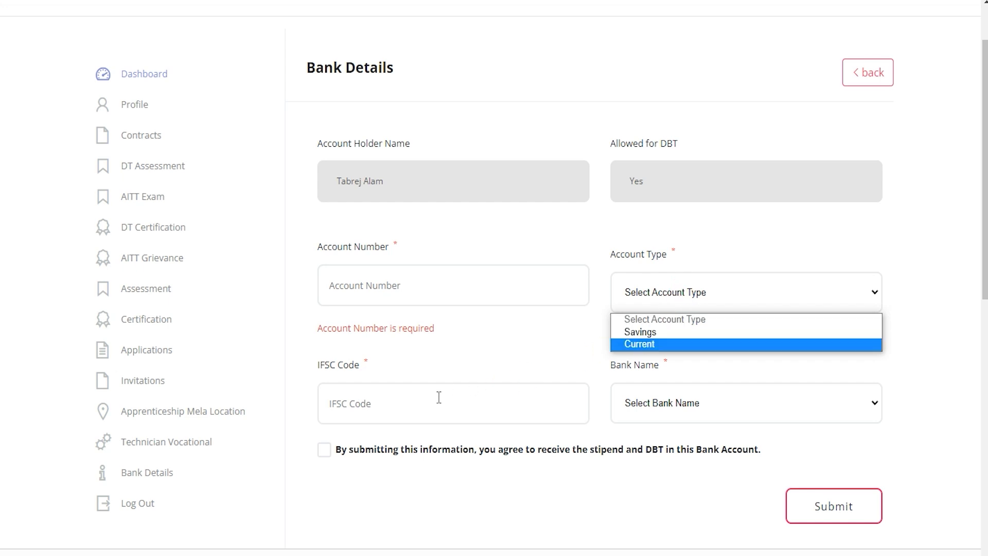
click(412, 403)
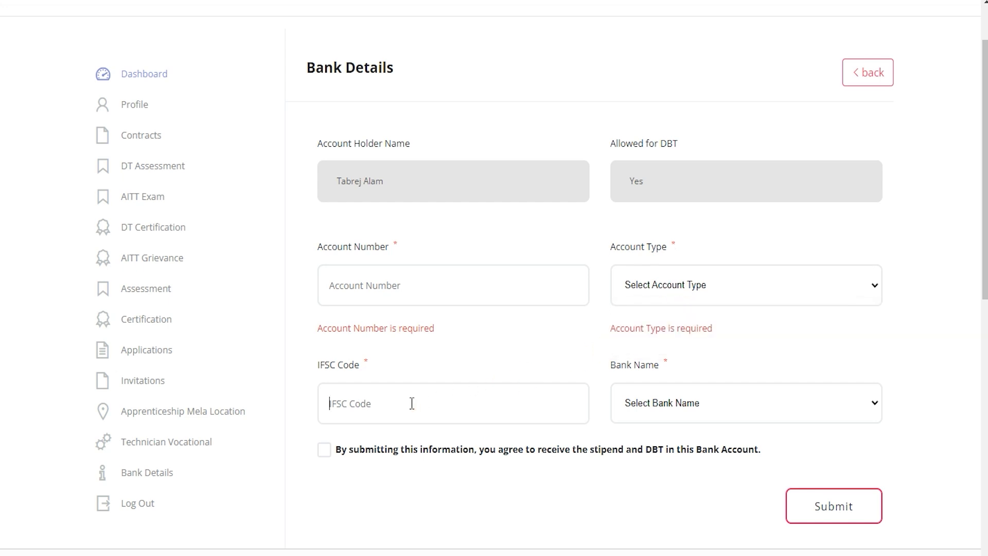
click(689, 405)
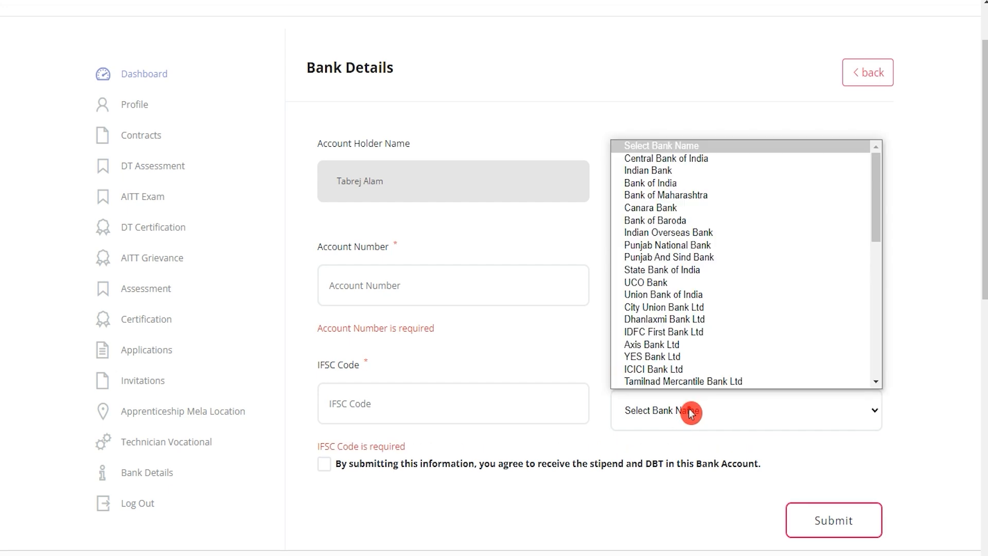
click(690, 411)
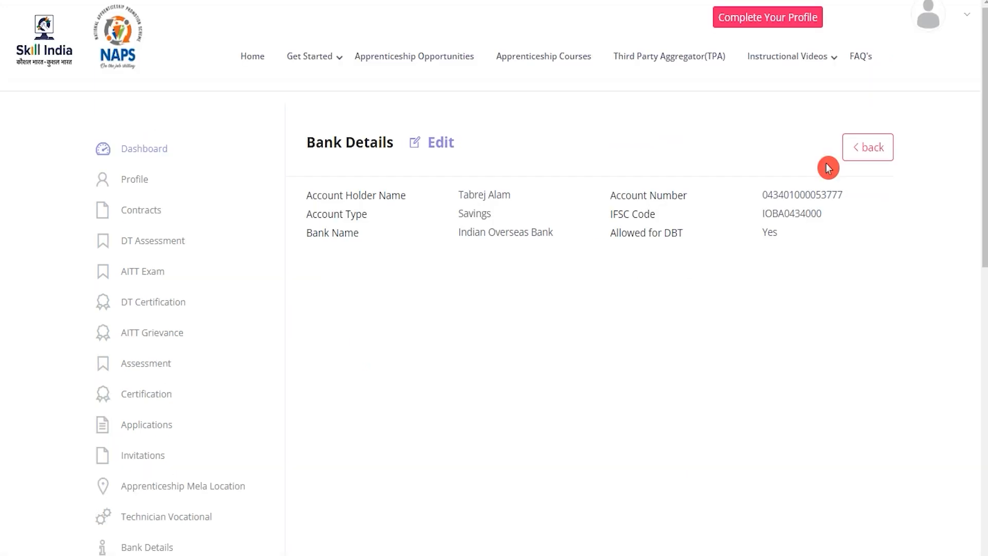
Step: Go back to the dashboard and open Update on the Candidate Qualification row
click(862, 153)
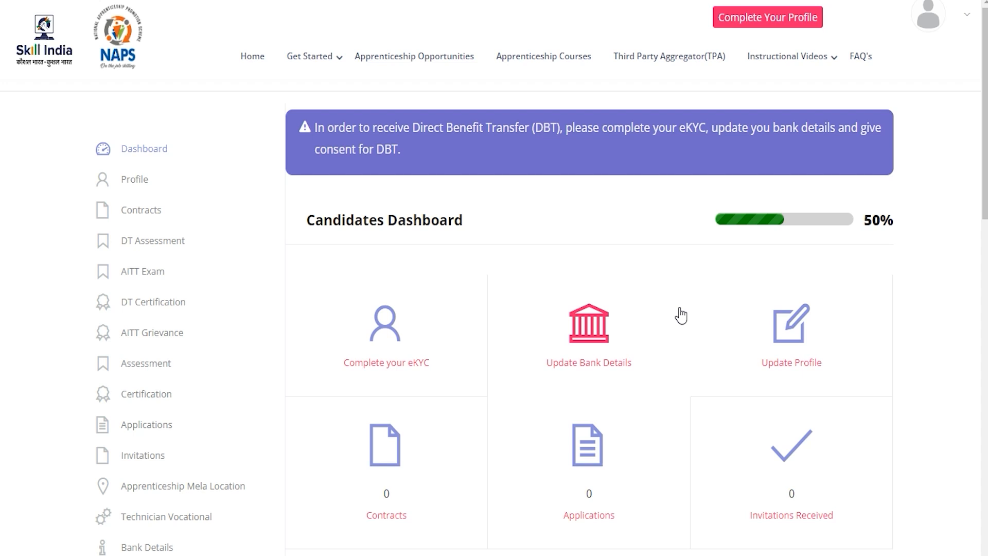
scroll(681, 315, down, 6)
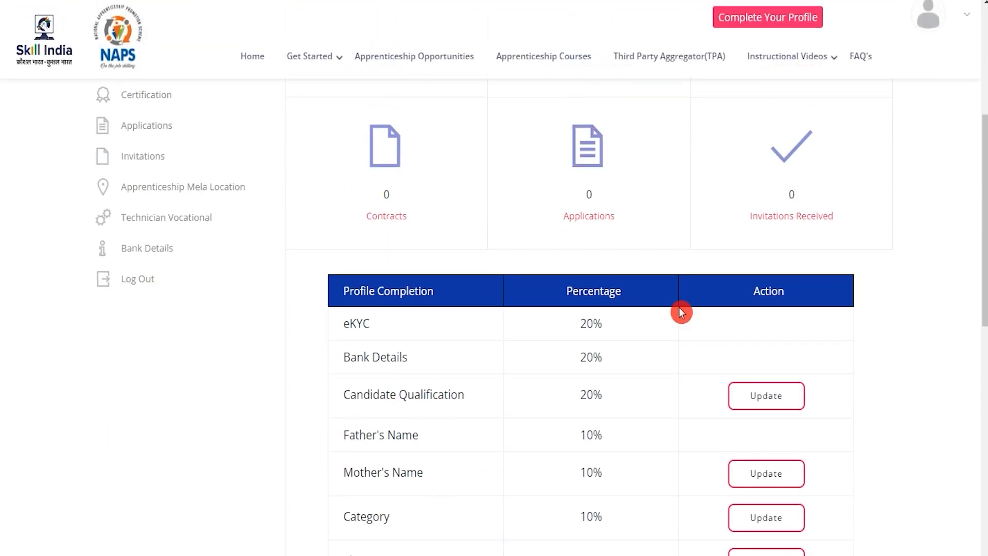
drag(357, 394, 429, 390)
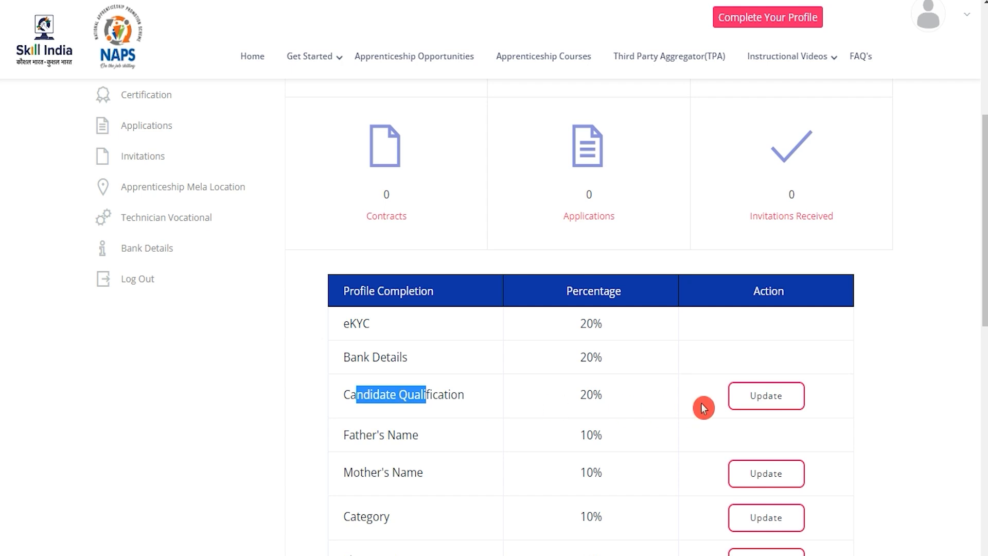
click(757, 407)
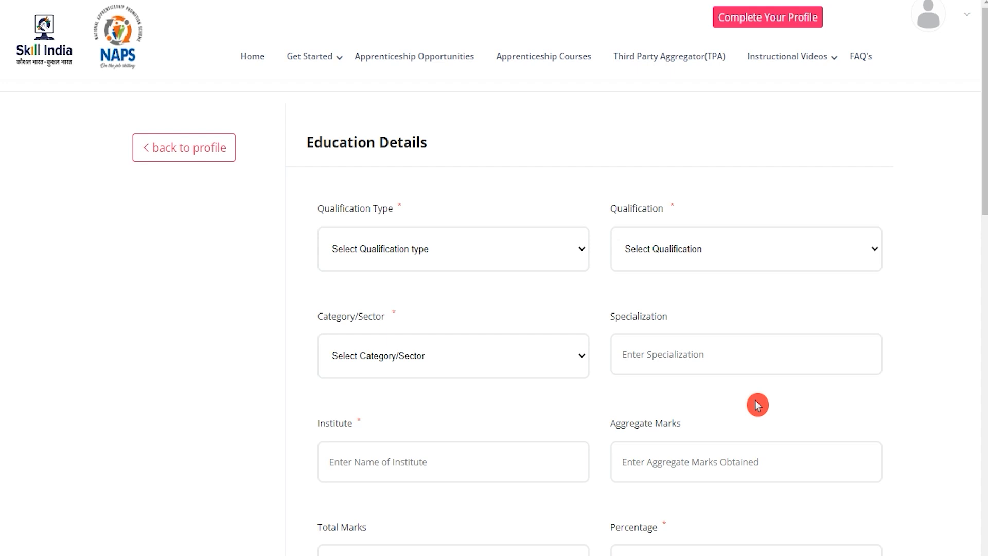
Step: Choose Educational Qualification, Graduate and category B.A. in the qualification dropdowns
click(464, 251)
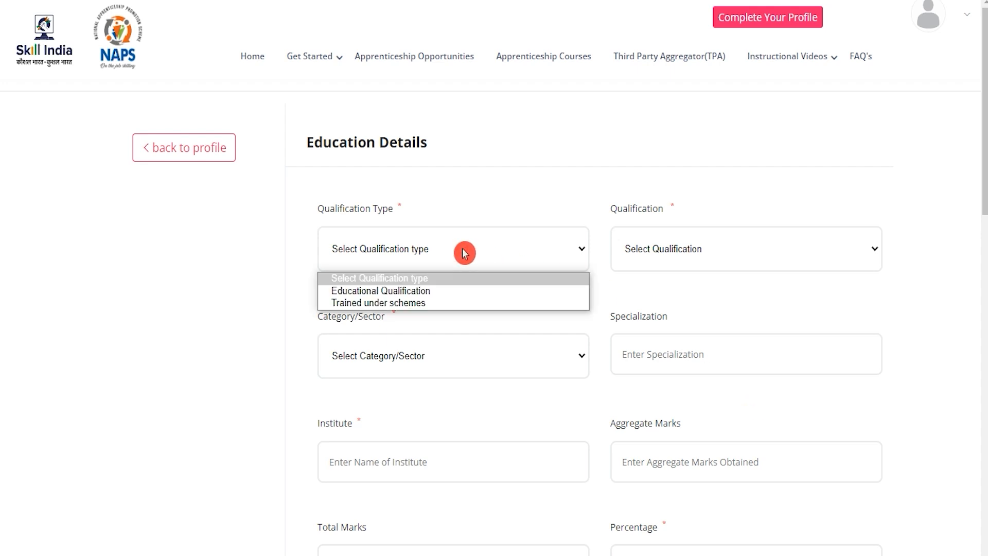
click(407, 292)
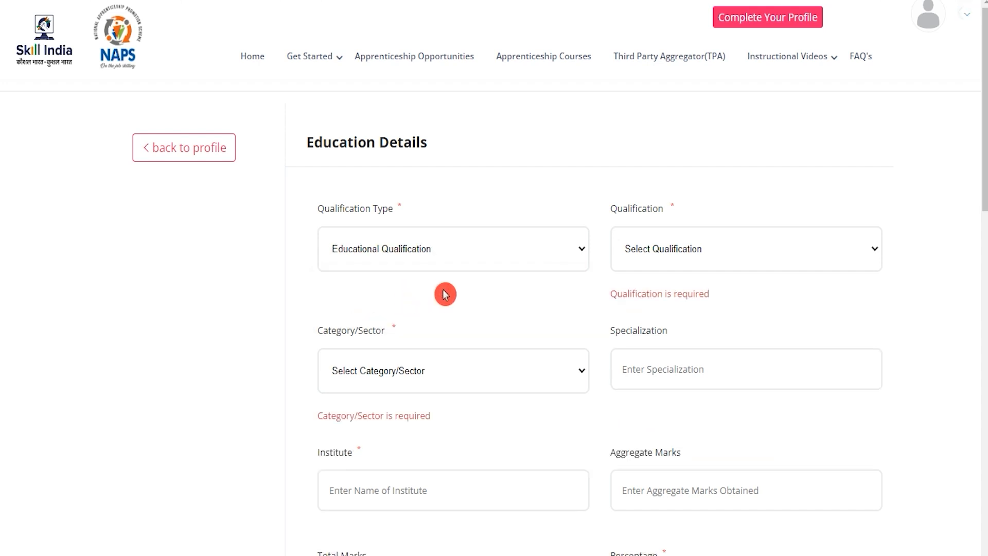
click(658, 251)
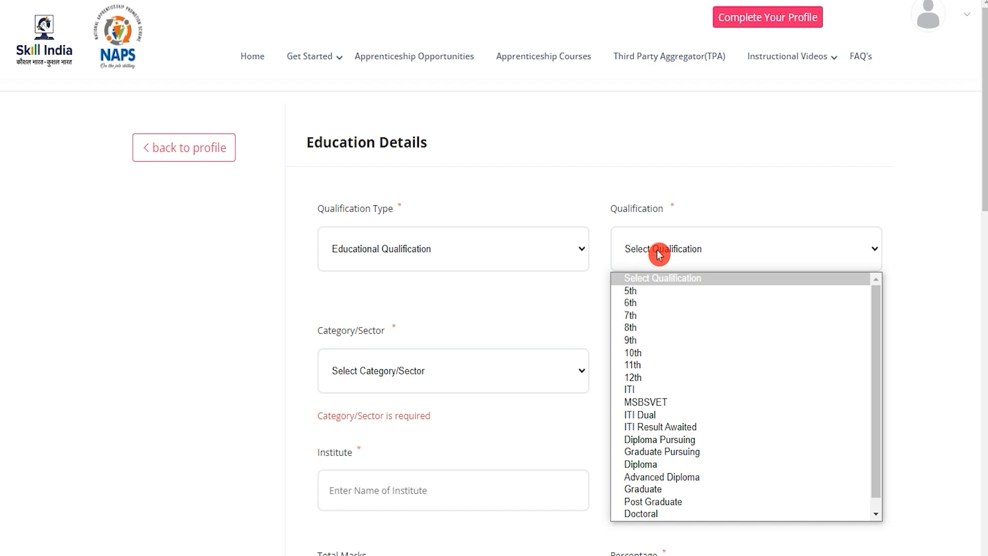
scroll(672, 407, down, 1)
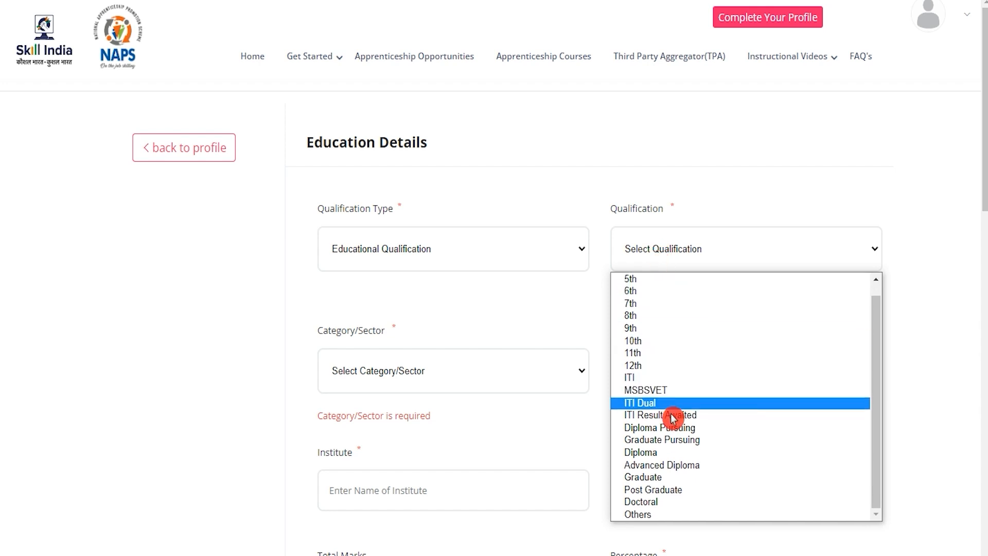
click(672, 477)
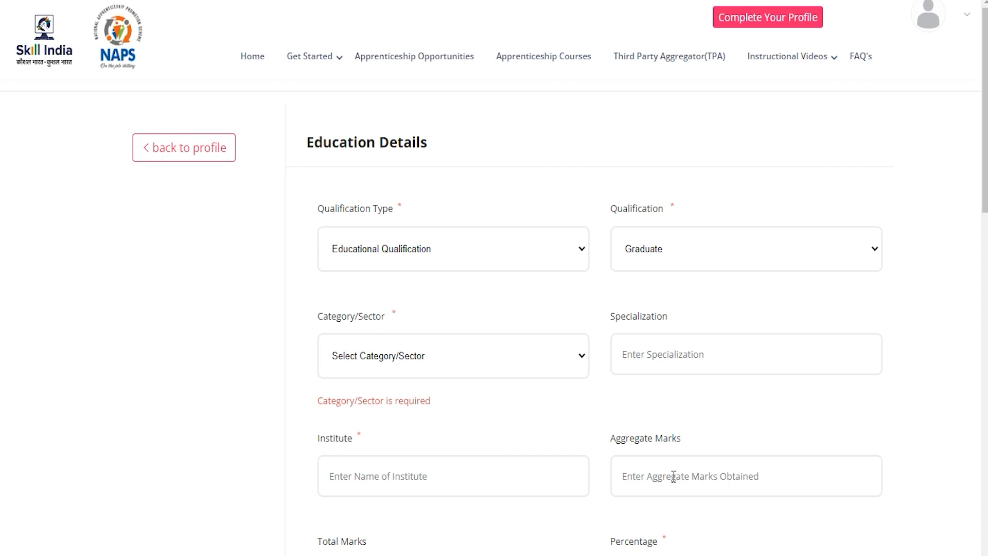
click(411, 365)
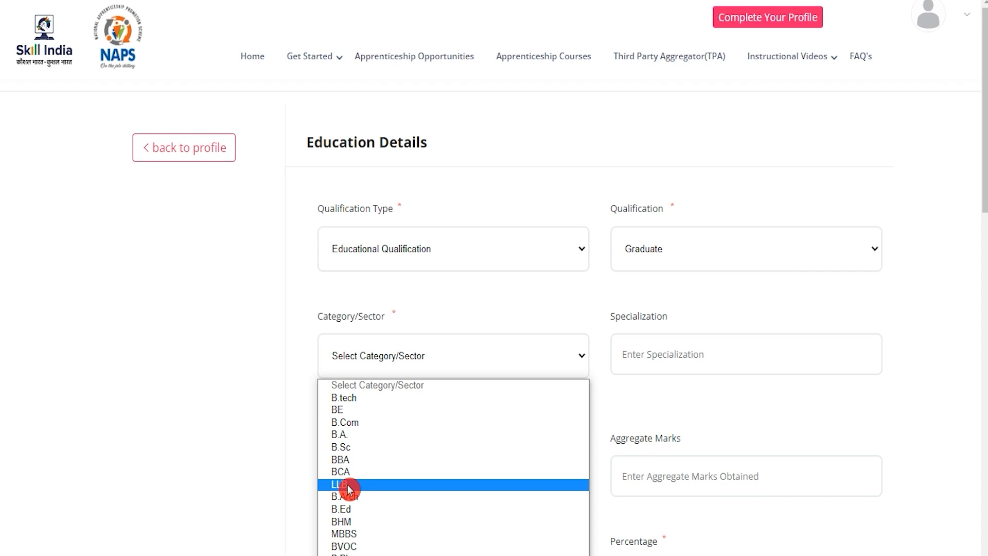
click(347, 434)
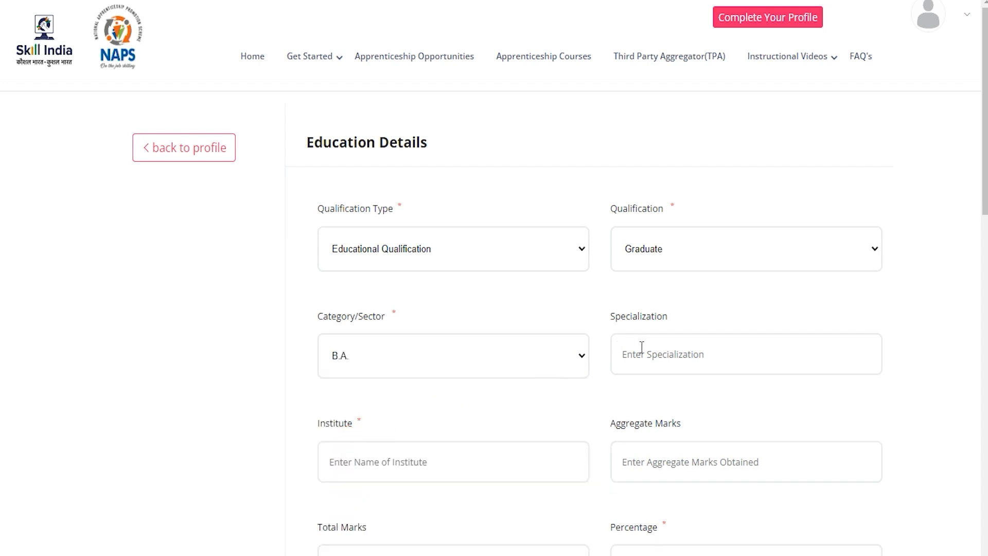
Step: Enter specialization Art, institute JIC, 450 of 600 marks and 75 percent
click(663, 355)
text(Art)
click(489, 421)
click(447, 467)
text(JIC)
click(650, 506)
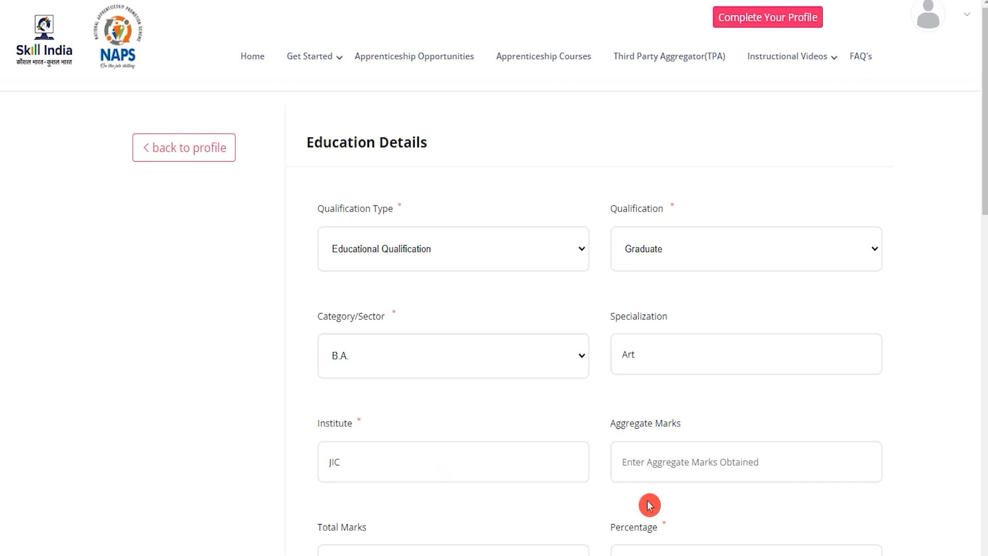
click(710, 463)
scroll(764, 459, down, 3)
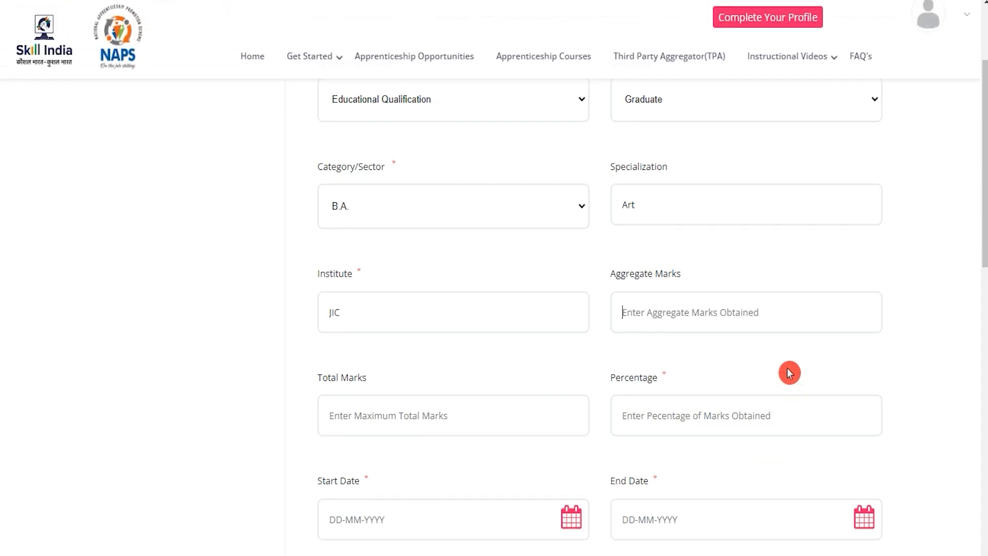
text(450)
click(458, 412)
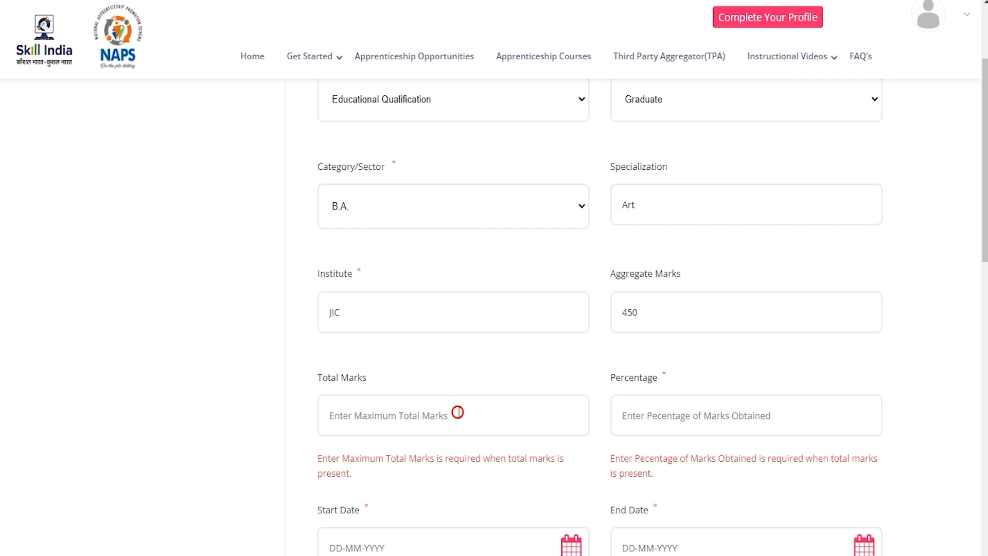
text(600)
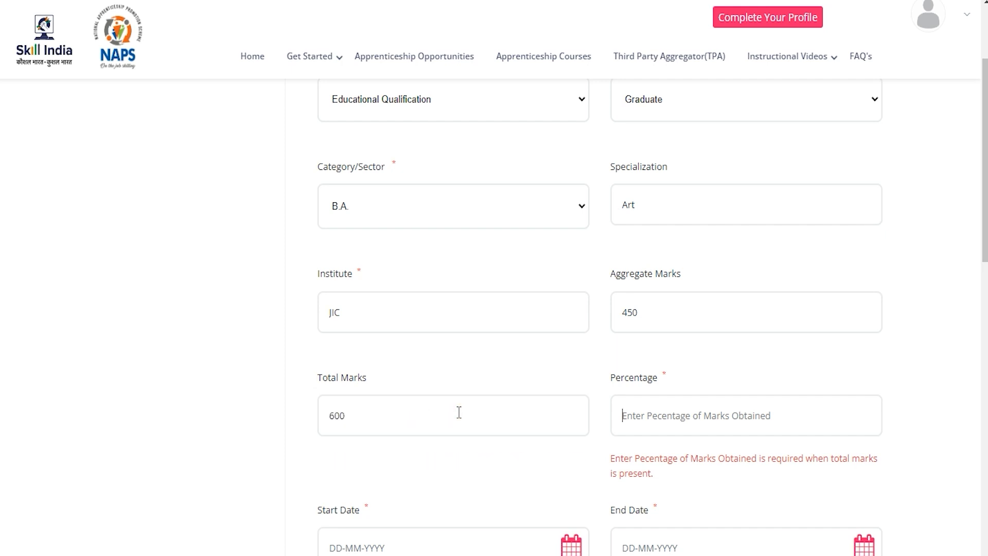
click(658, 417)
text(75)
scroll(597, 328, down, 3)
click(597, 328)
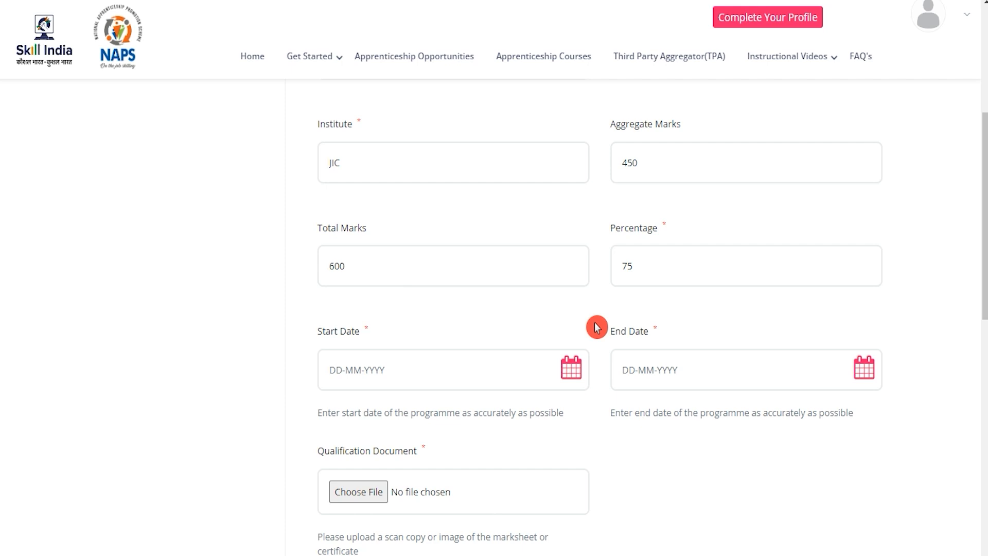
Step: Open and close the Start and End Date calendars without picking dates
click(575, 367)
click(483, 400)
click(632, 396)
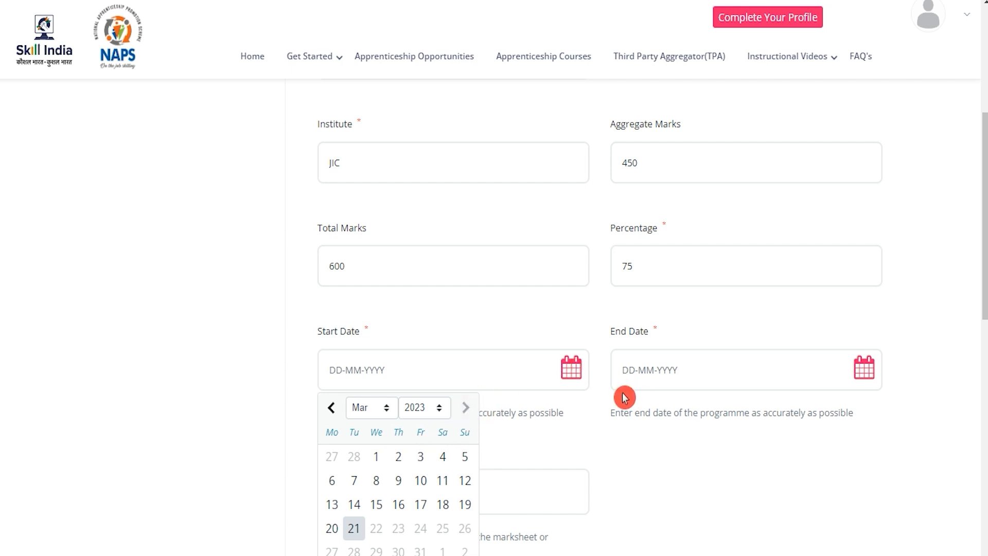
click(625, 397)
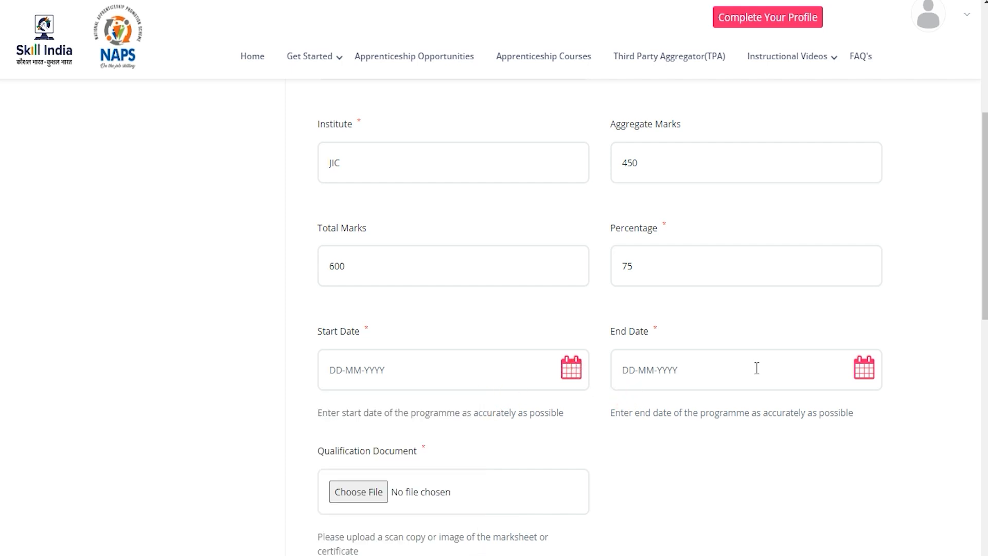
click(865, 371)
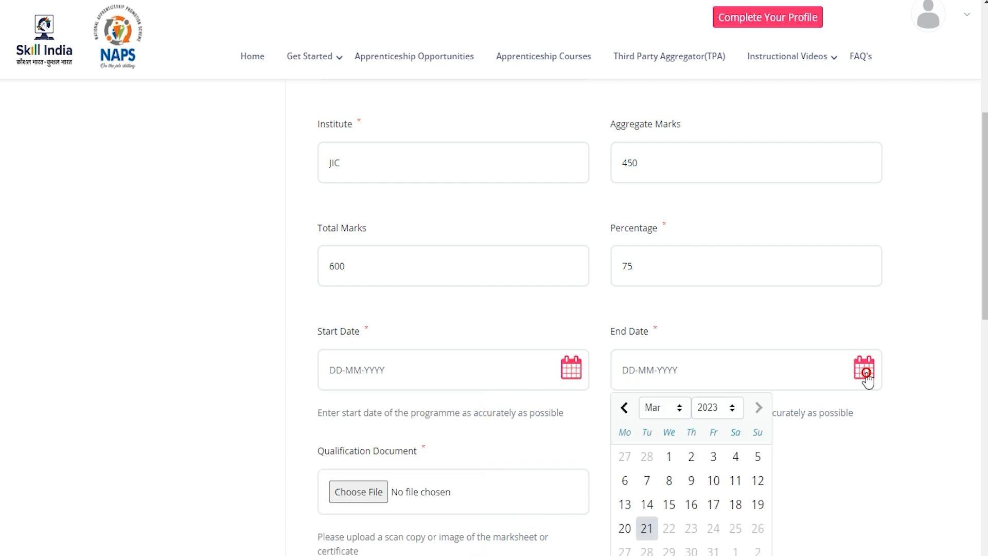
click(917, 428)
Step: Cancel the qualification document upload, check the 4MB file limit, and save with Update
scroll(925, 424, down, 4)
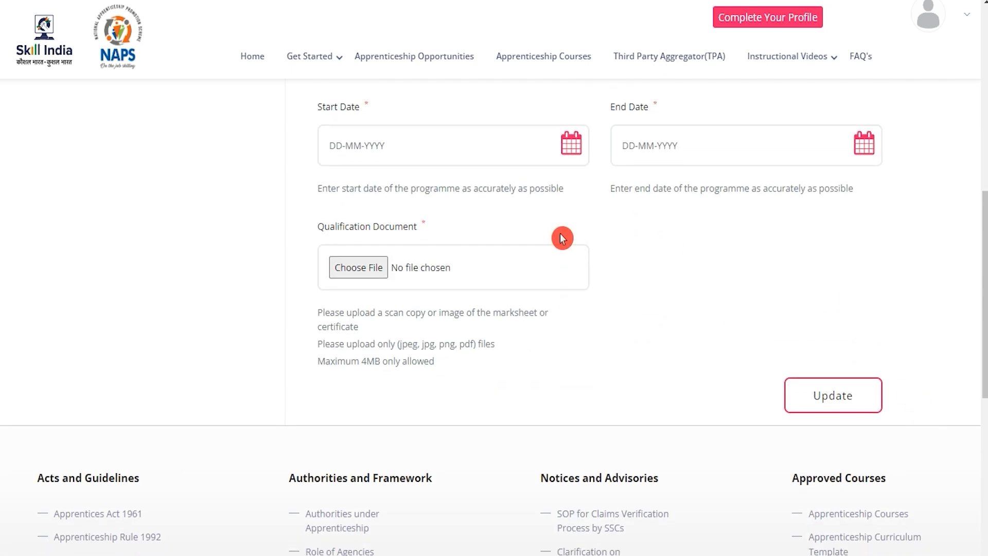
click(374, 269)
click(720, 492)
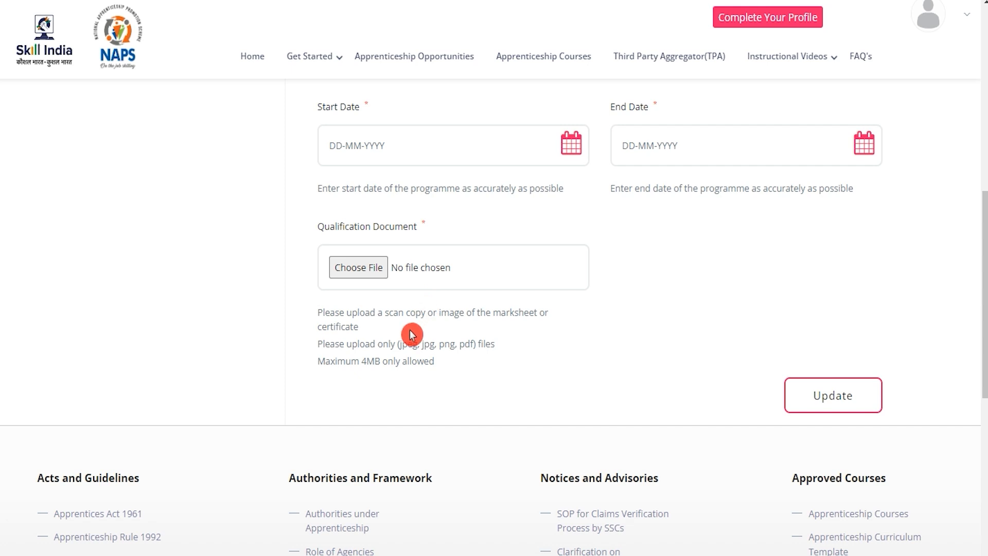
drag(403, 344, 489, 348)
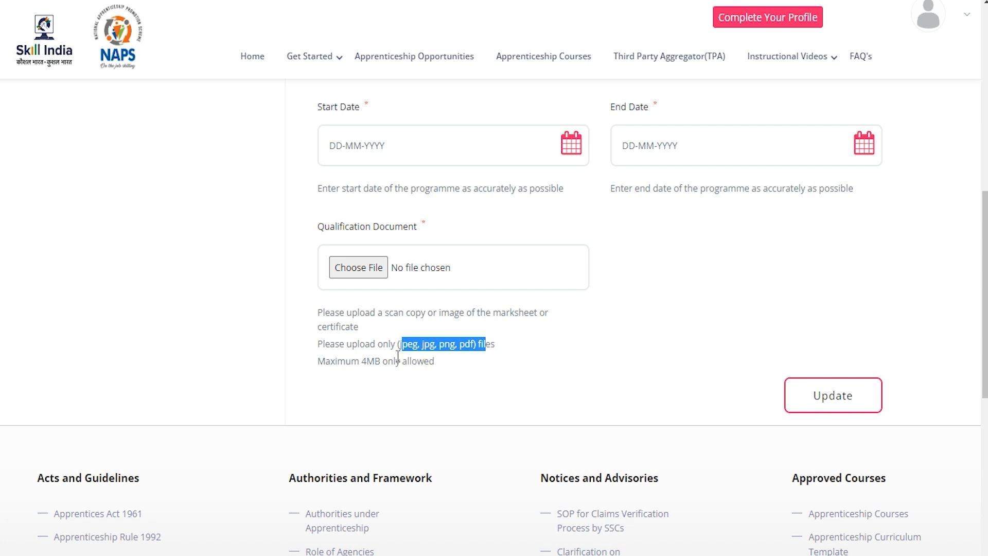
drag(362, 360, 424, 362)
scroll(425, 362, up, 10)
scroll(608, 369, down, 9)
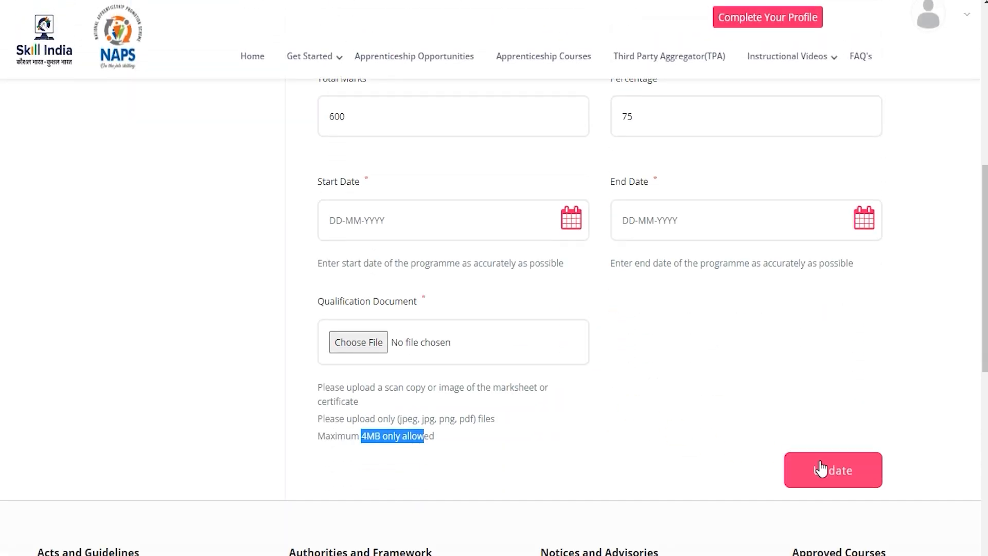
click(822, 474)
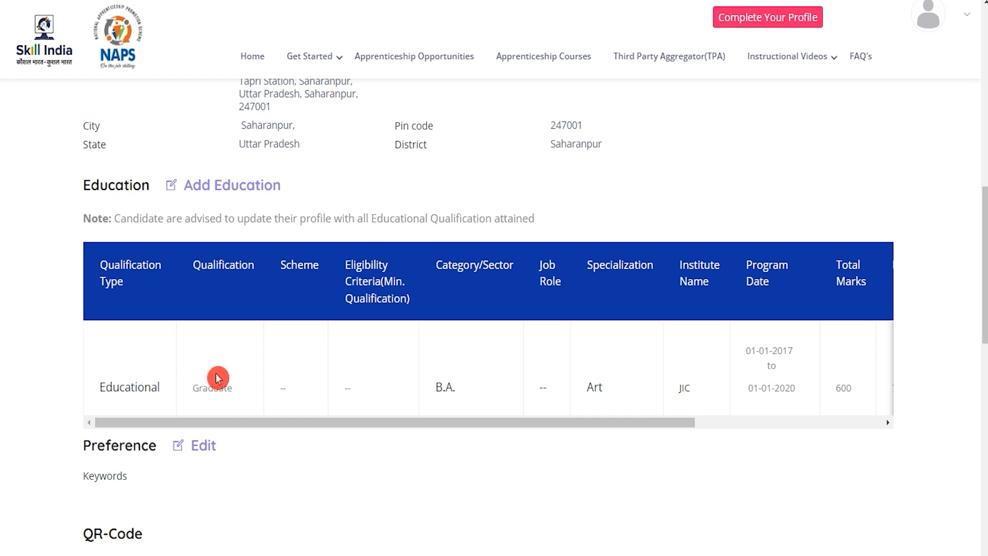
Step: Review the new Educational, Graduate entry listed in the Education table
drag(200, 387, 220, 387)
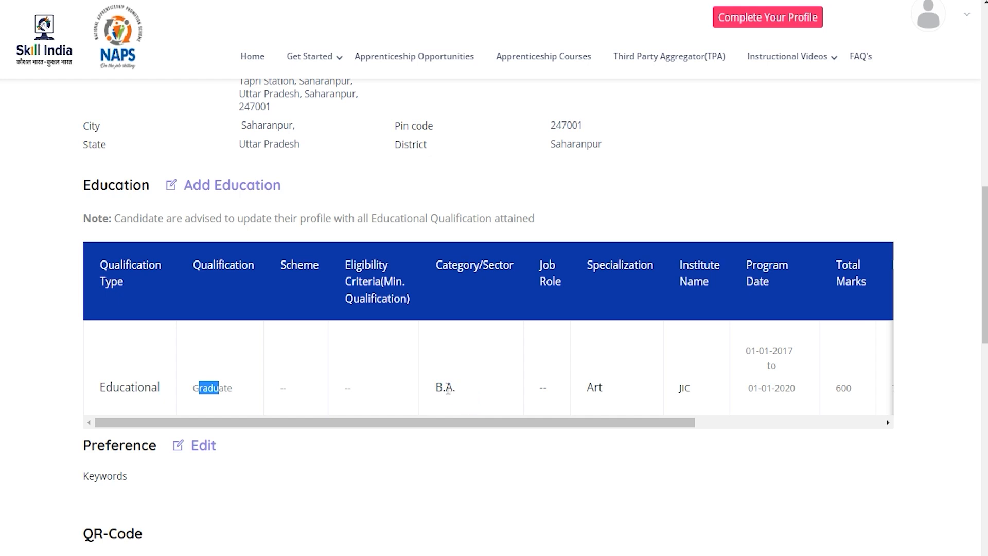
drag(112, 387, 131, 387)
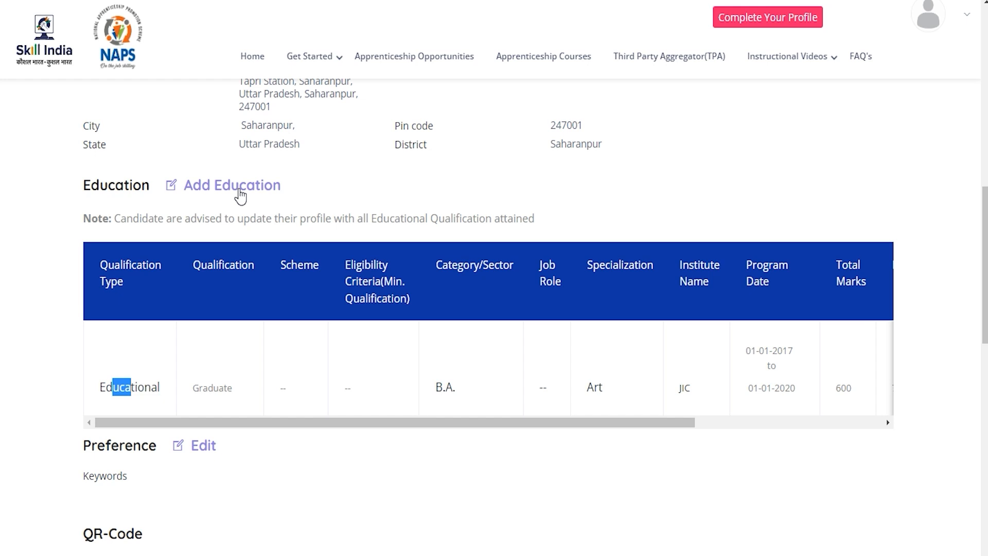
Step: Start a new education entry: Educational Qualification, 12th, category Science
click(240, 194)
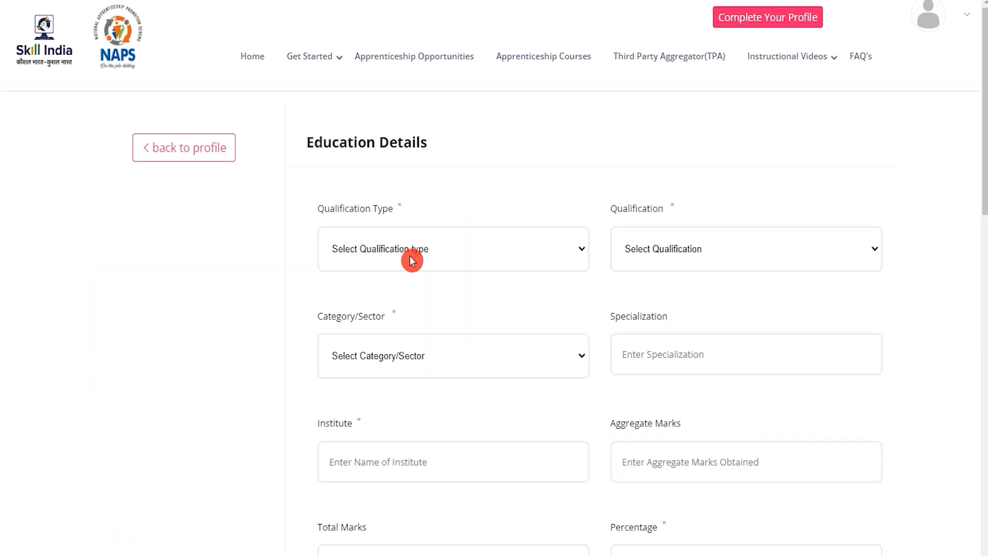
click(412, 260)
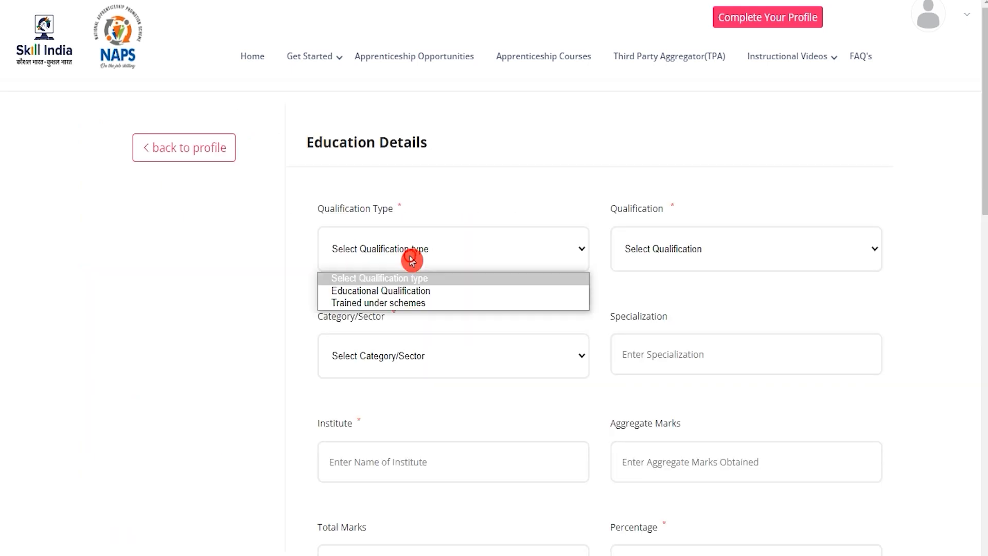
click(408, 290)
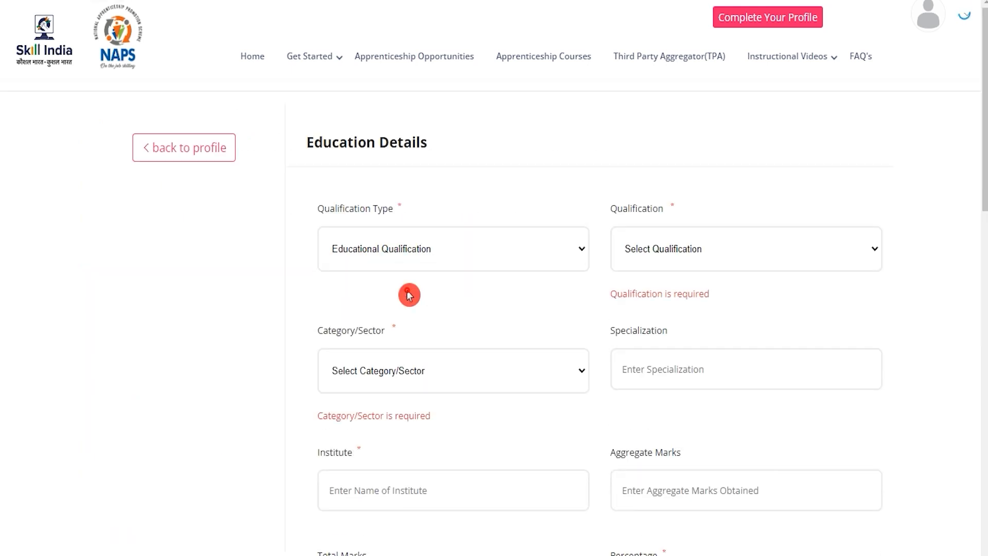
click(667, 249)
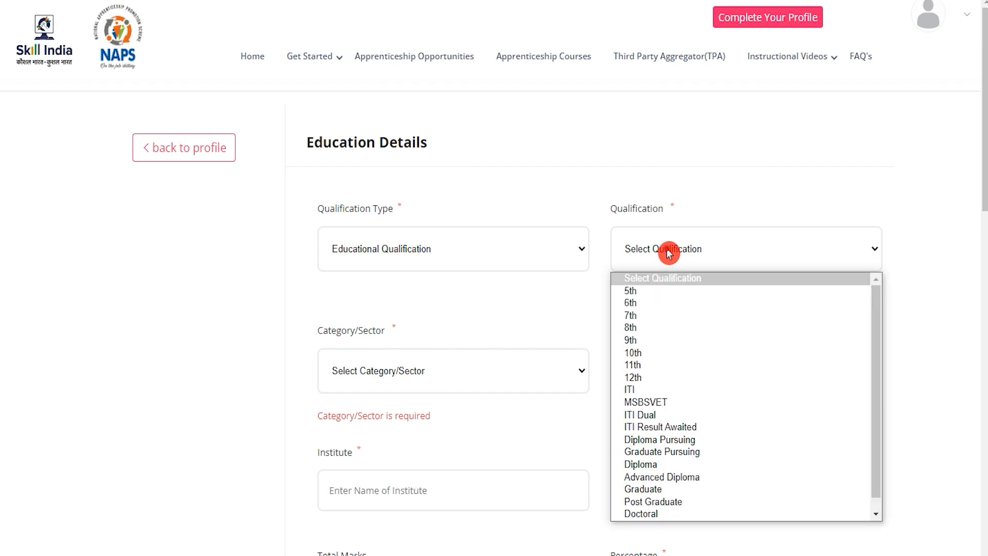
click(661, 377)
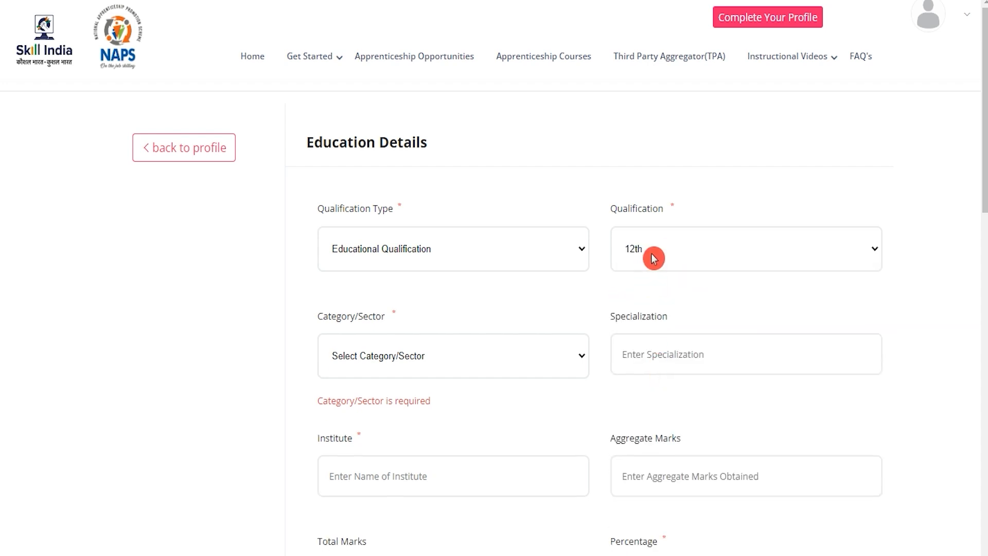
click(445, 369)
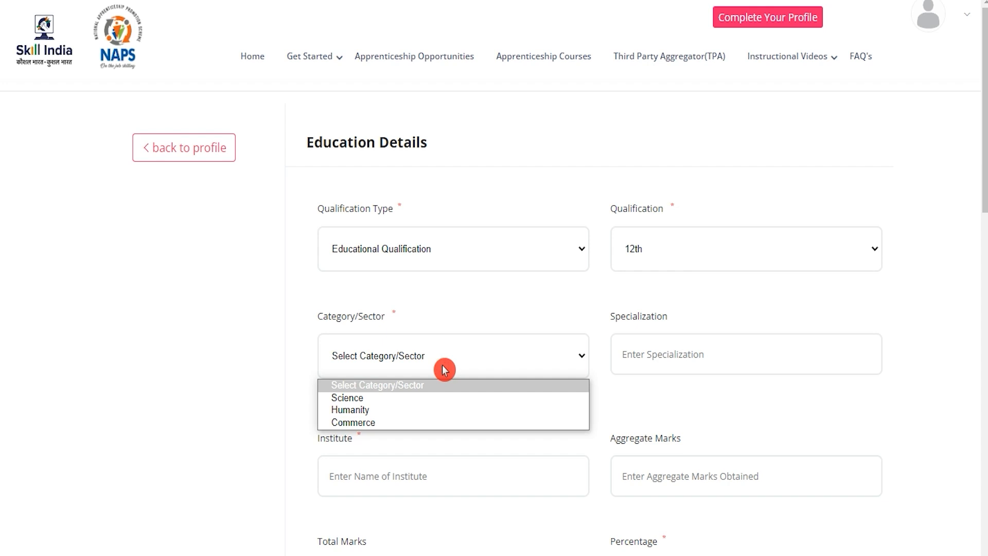
click(372, 400)
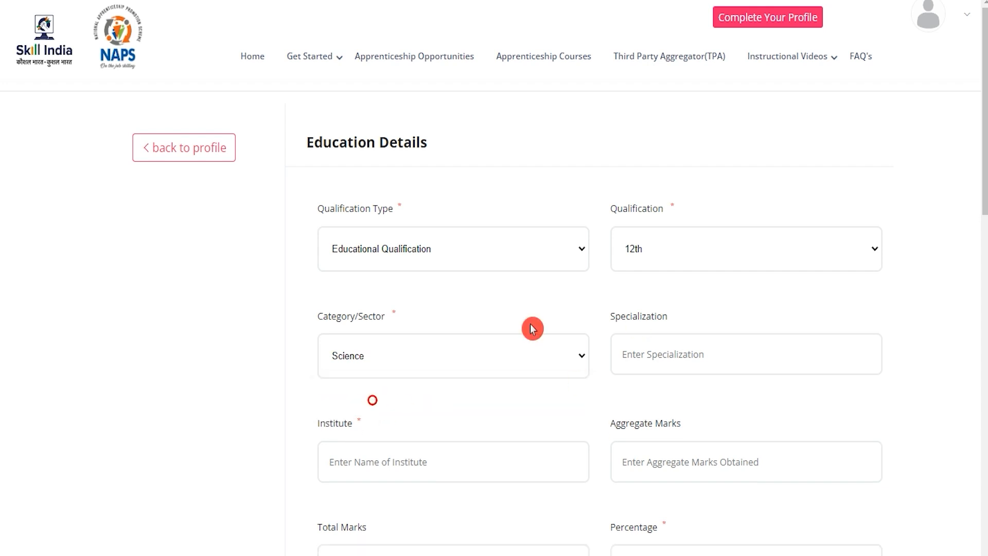
Step: Enter specialization English, institute JIC, 450 of 600 marks and 75 percent
click(676, 355)
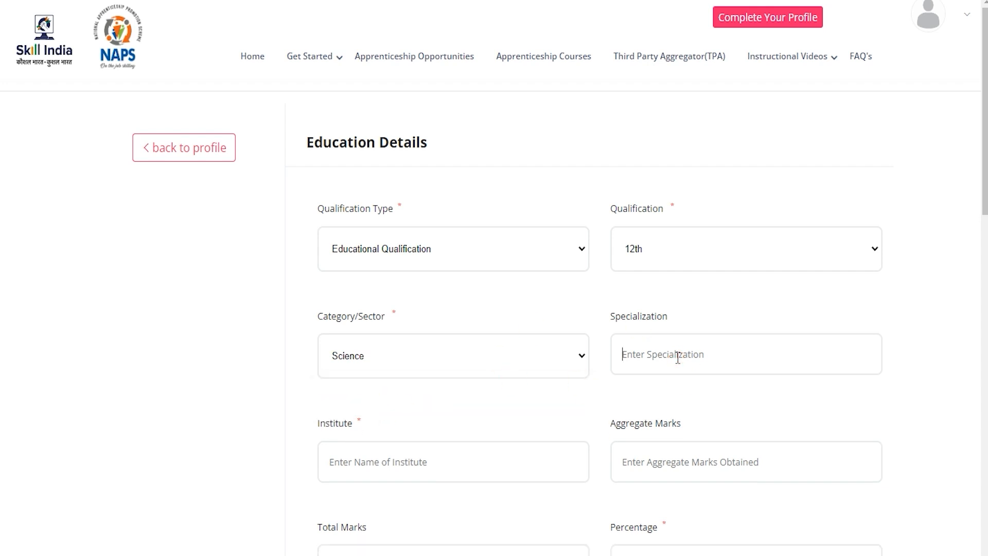
text(English)
click(461, 470)
text(JIC)
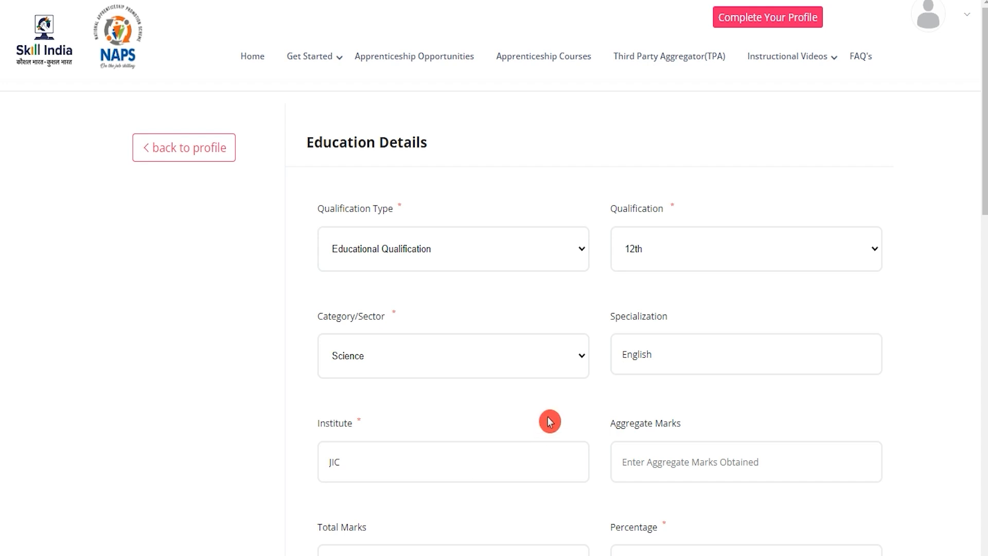
scroll(550, 421, down, 4)
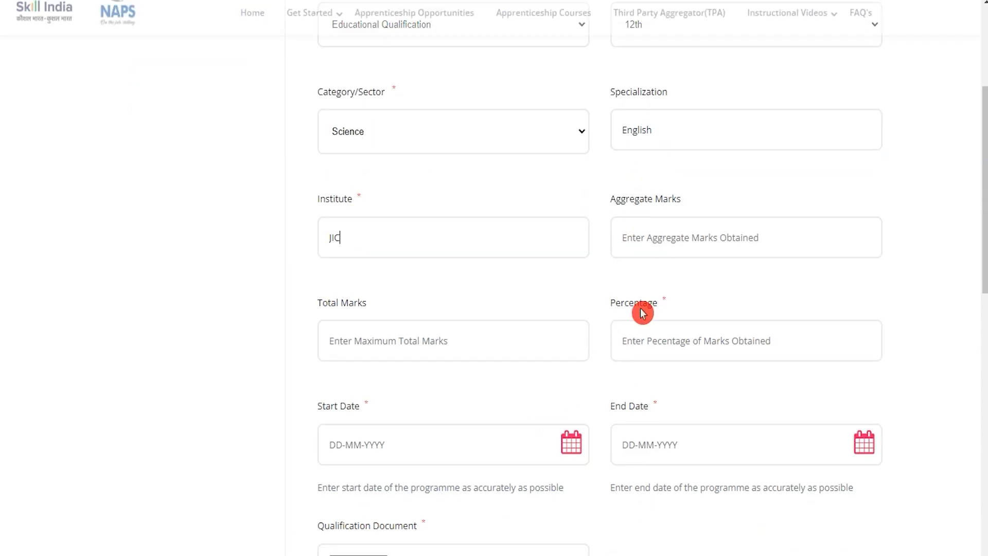
click(656, 233)
text(450)
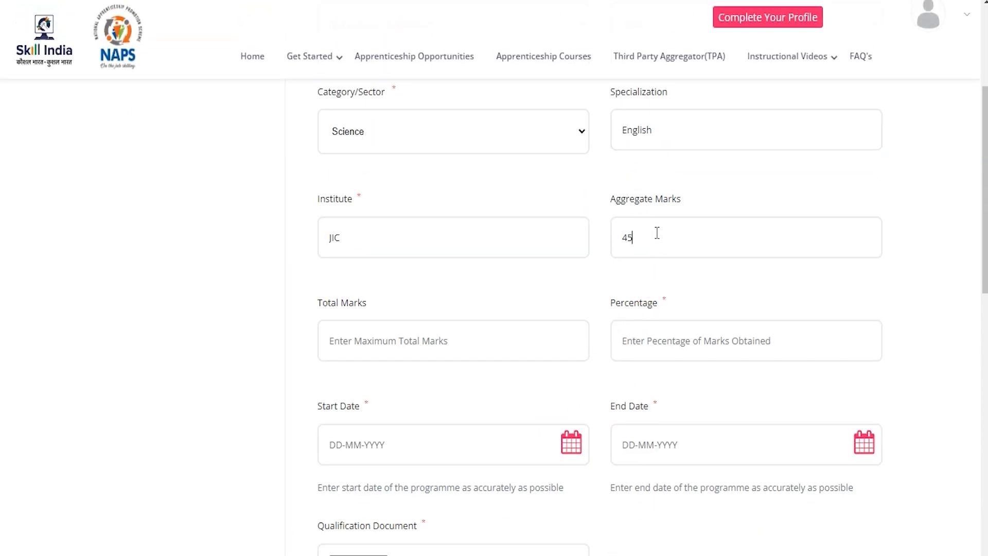
key(Tab)
text(60)
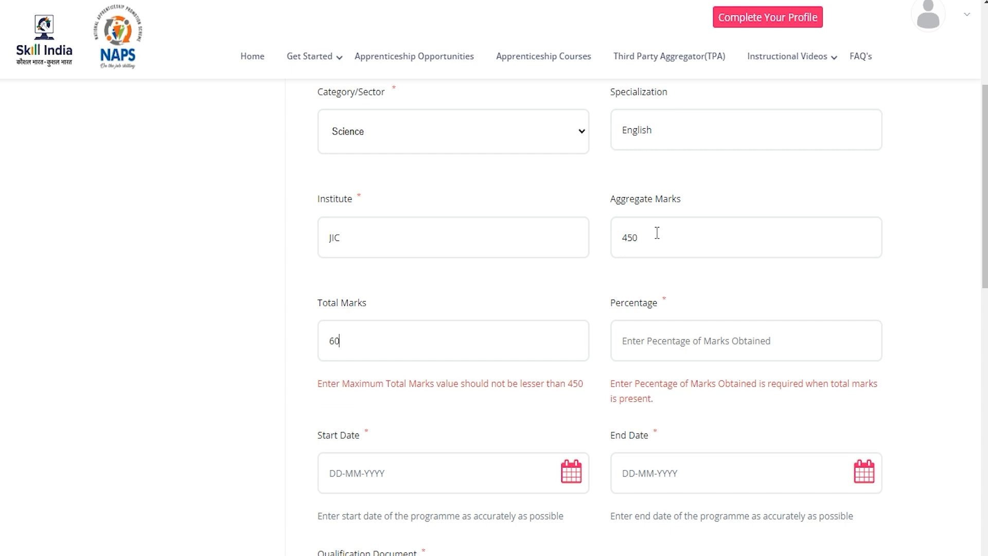
text(0)
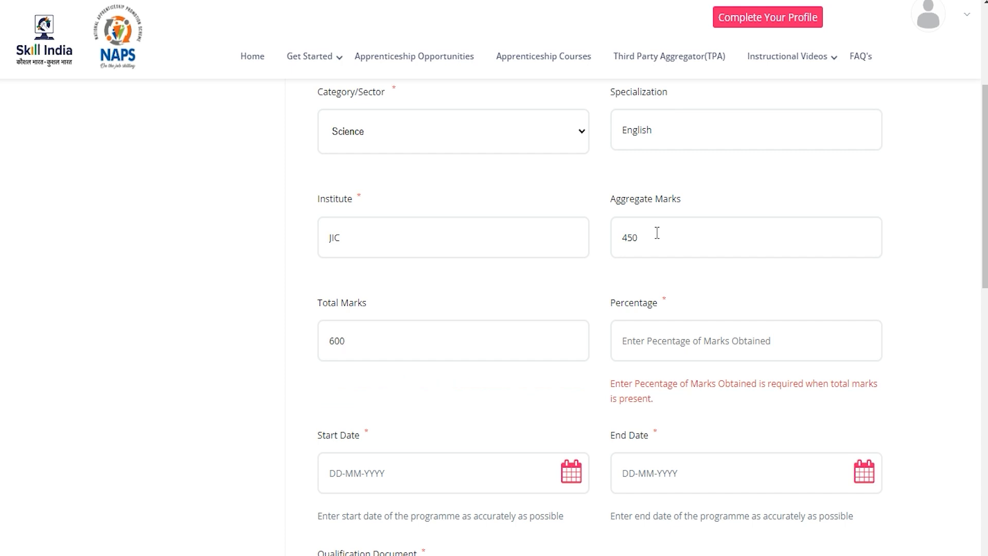
click(653, 342)
text(75)
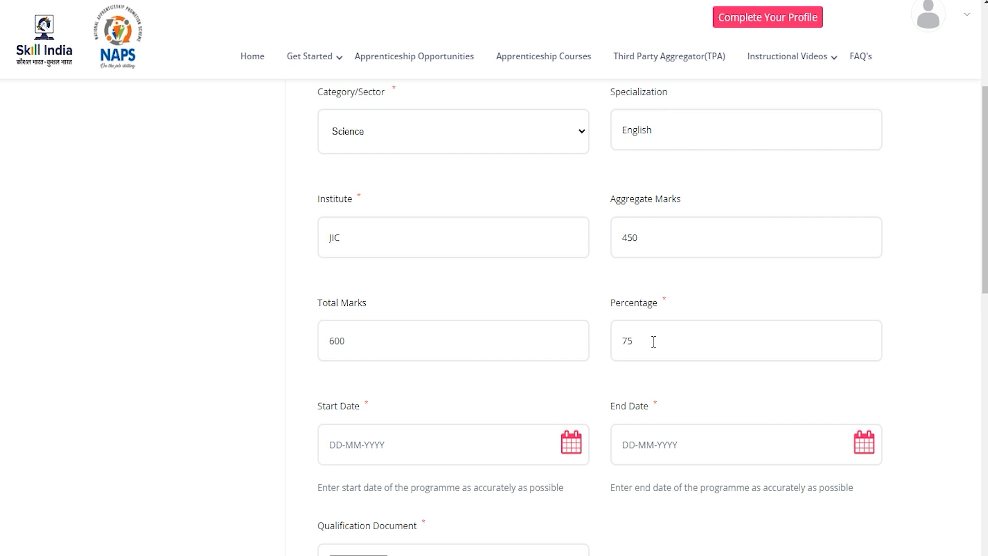
click(419, 443)
scroll(419, 443, down, 6)
click(443, 297)
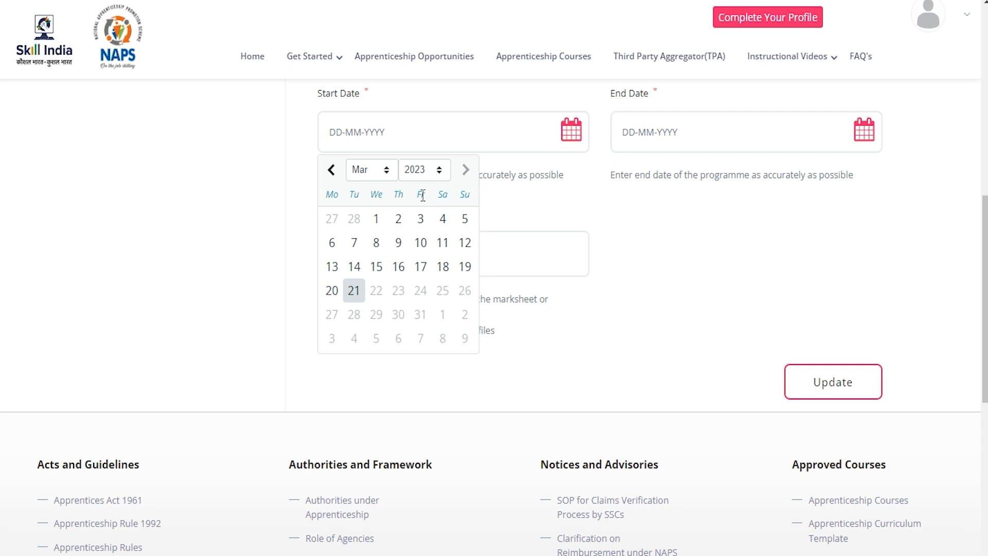
click(601, 163)
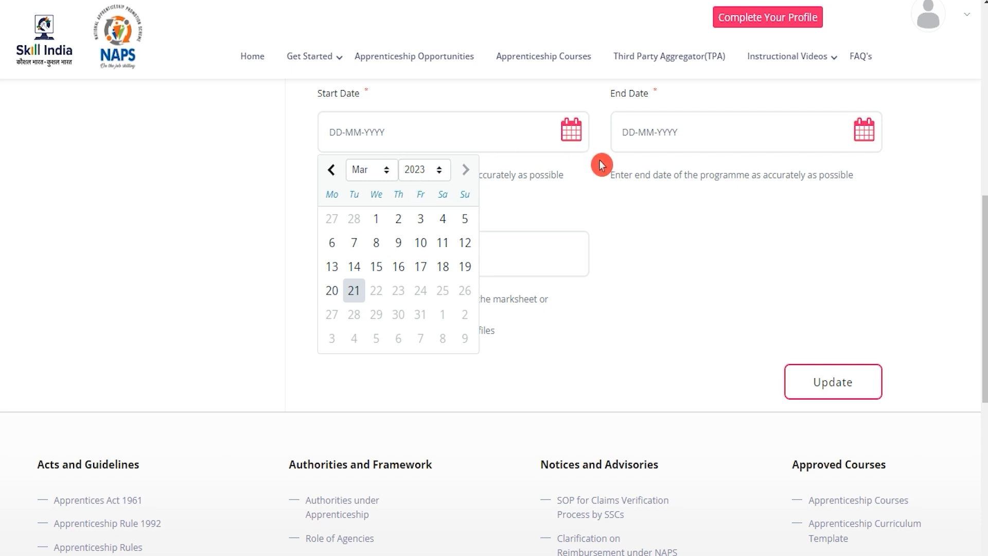
click(865, 144)
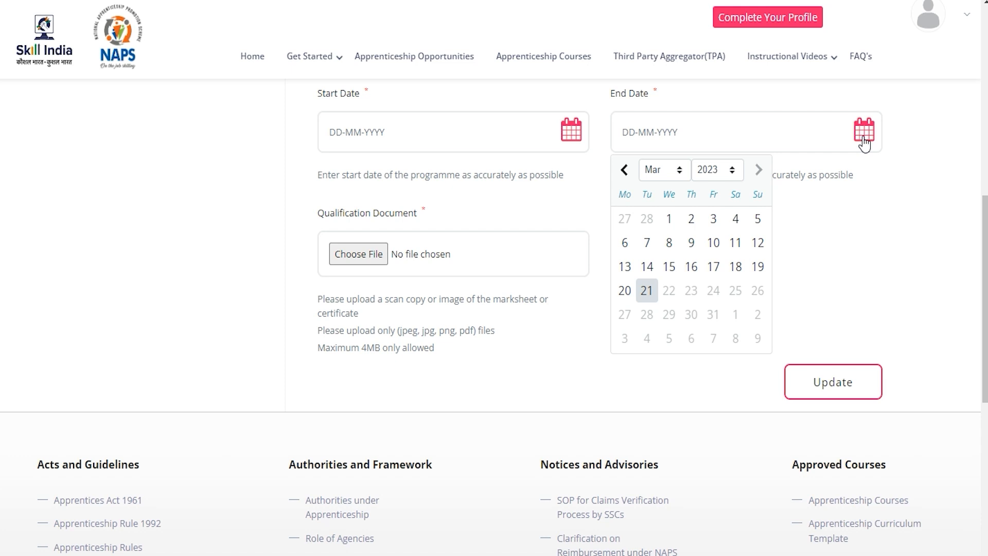
click(881, 186)
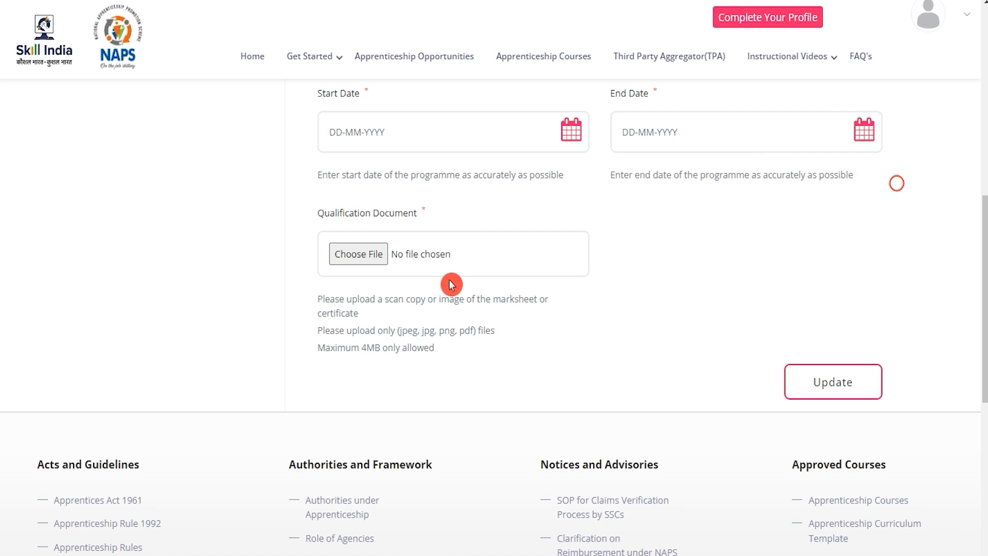
click(368, 264)
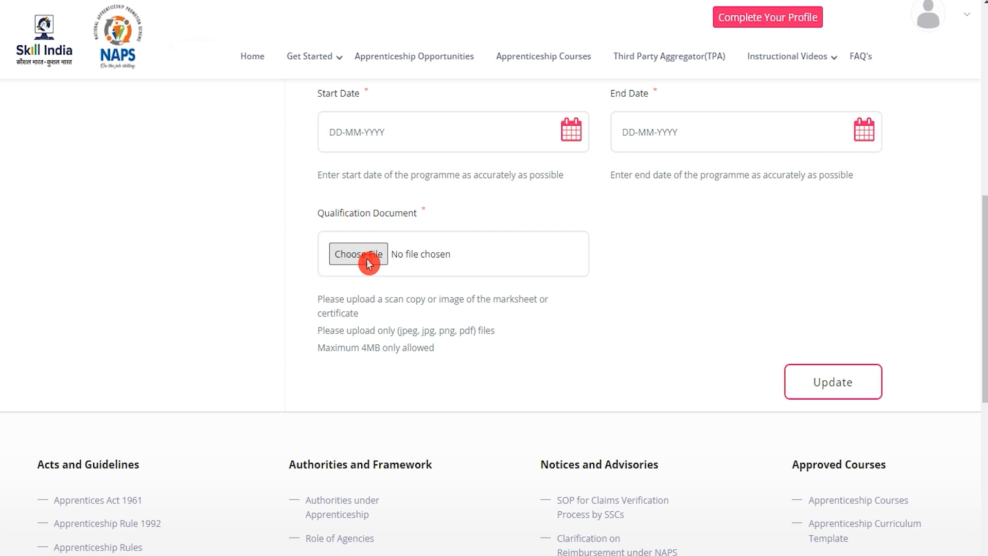
scroll(578, 335, down, 5)
click(730, 494)
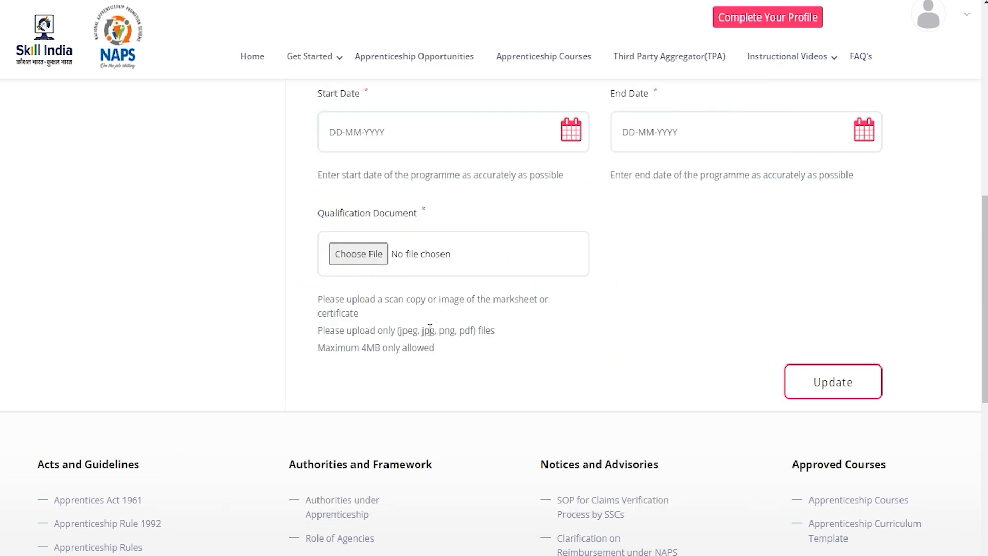
drag(363, 348, 473, 334)
scroll(473, 334, up, 10)
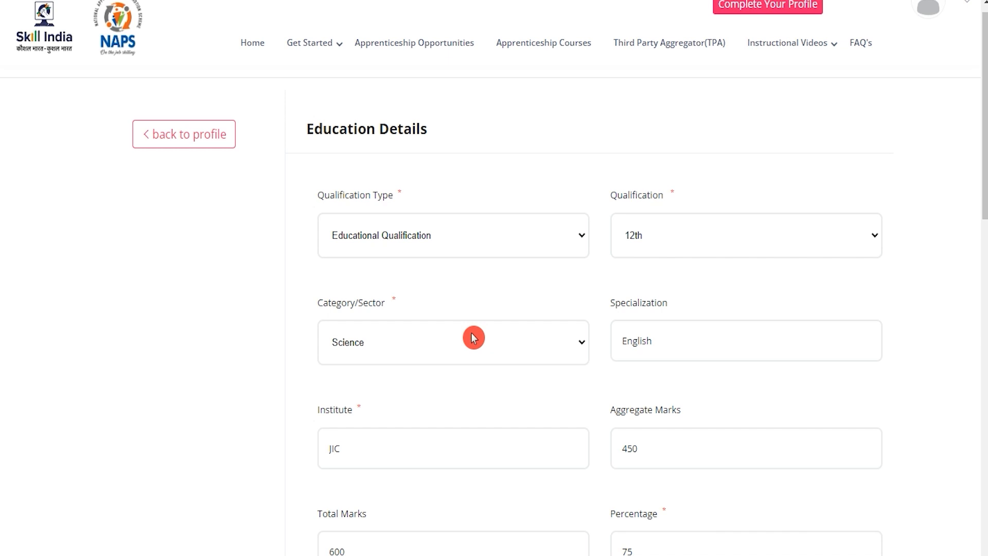
scroll(474, 338, down, 10)
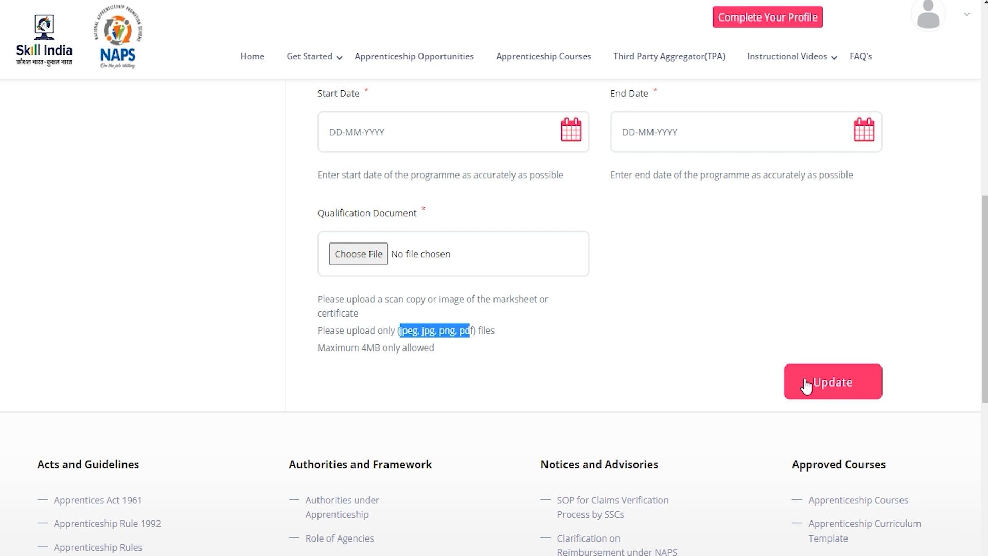
scroll(679, 355, up, 2)
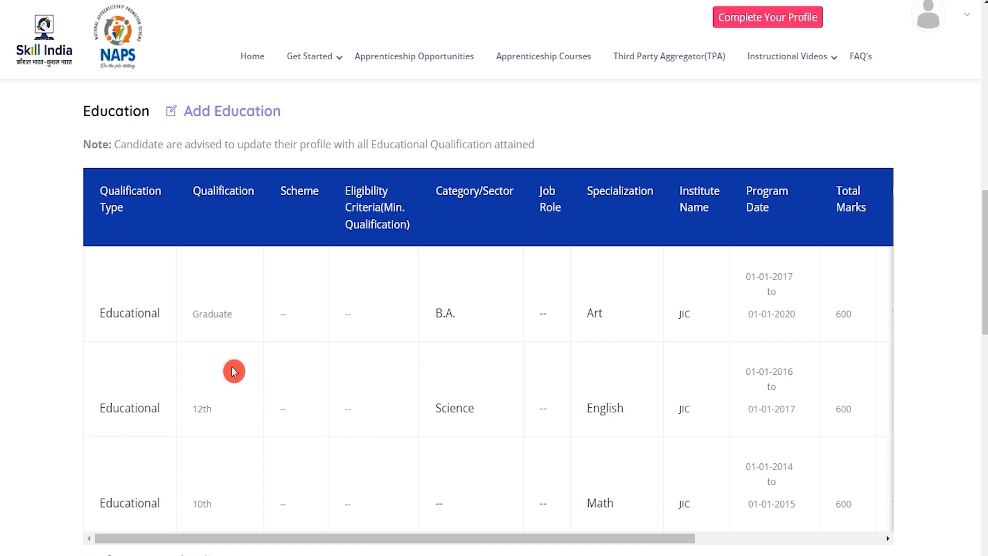
Step: Return to the dashboard via the account menu and open Update on the Mother's Name row
drag(439, 540, 705, 549)
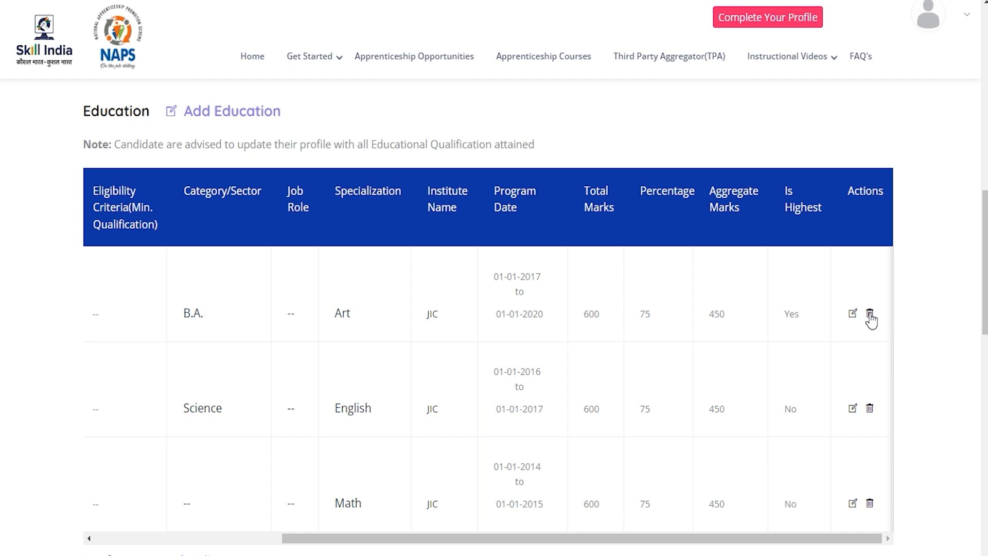
drag(823, 540, 576, 548)
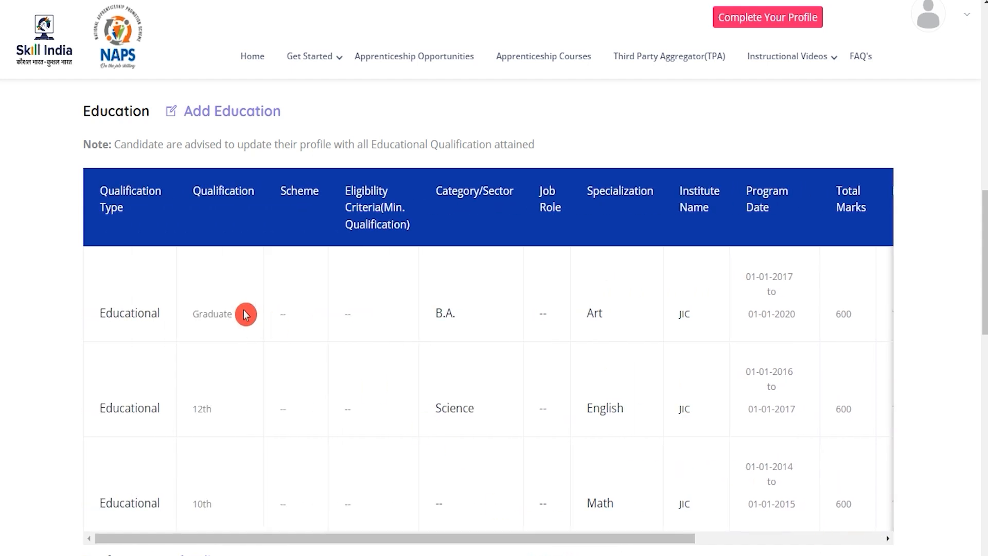
click(971, 22)
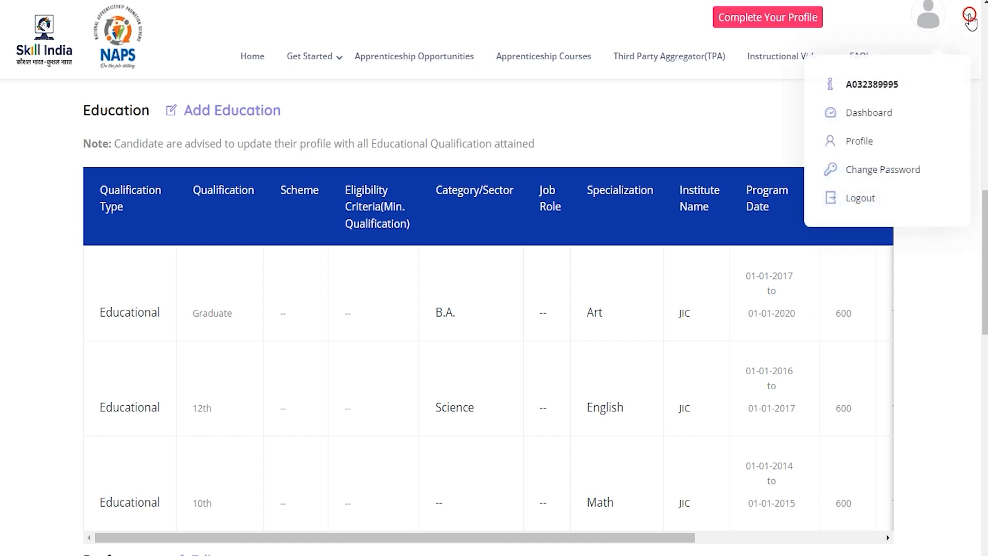
click(869, 114)
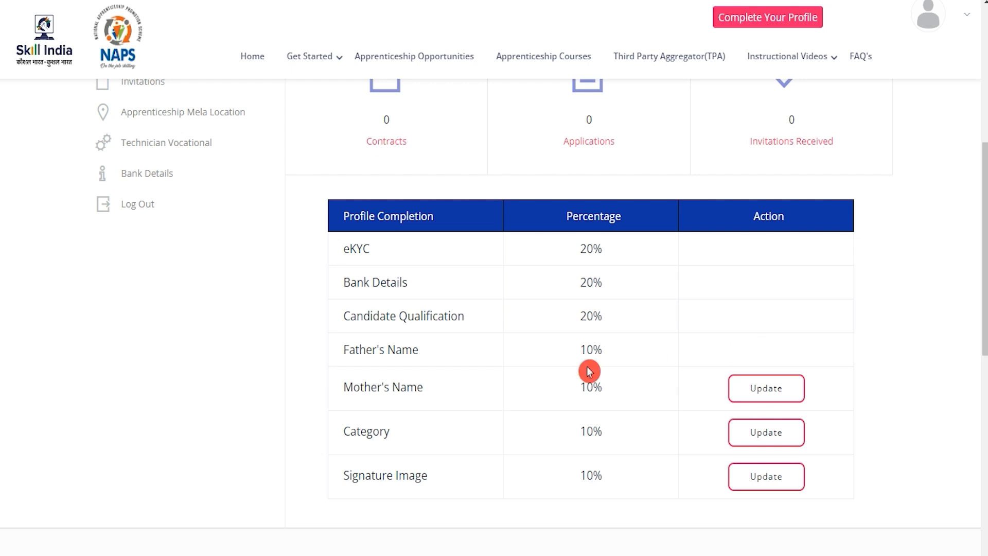
drag(353, 386, 407, 387)
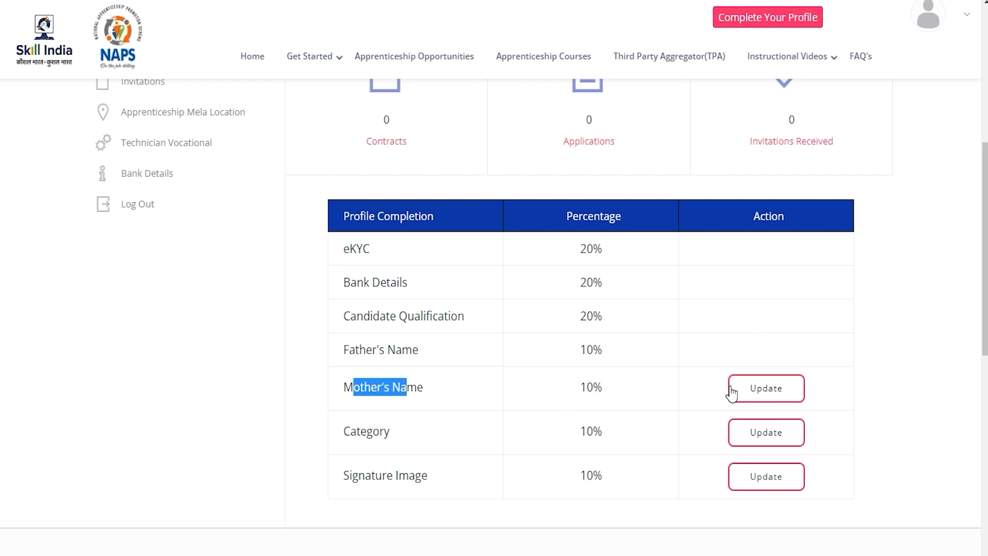
click(752, 390)
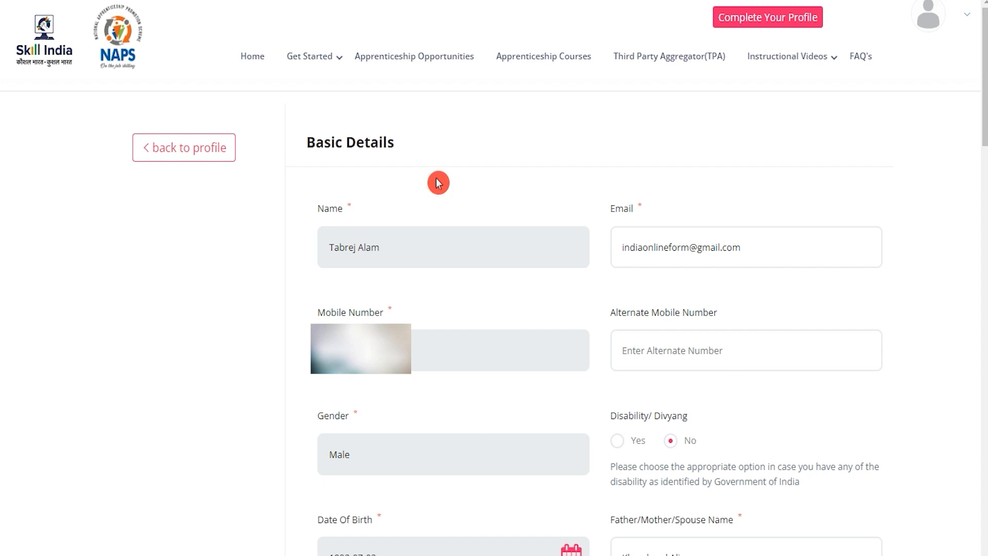
Step: Fill in the mother's name and set ID Proof Type to Driving Licence
drag(324, 144, 366, 147)
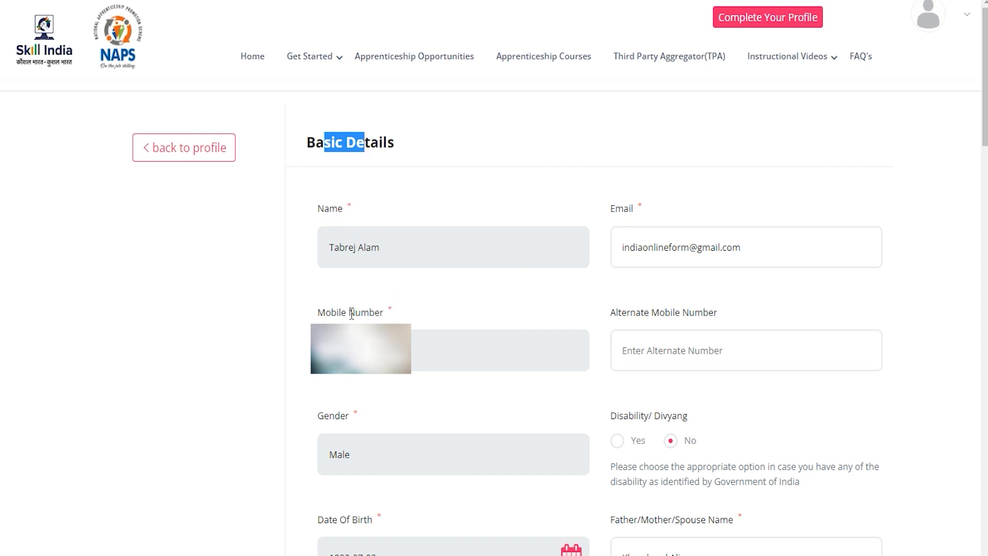
click(645, 347)
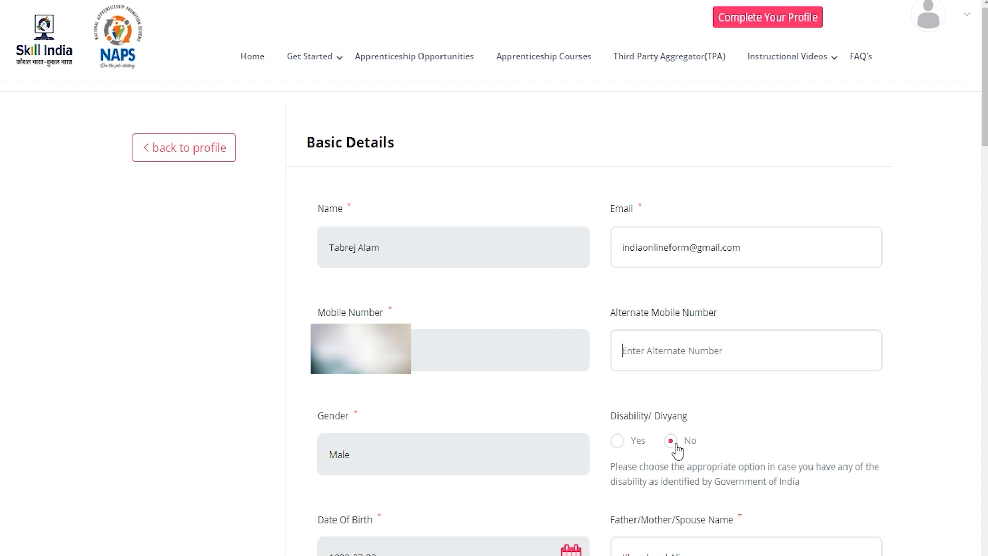
scroll(616, 484, down, 7)
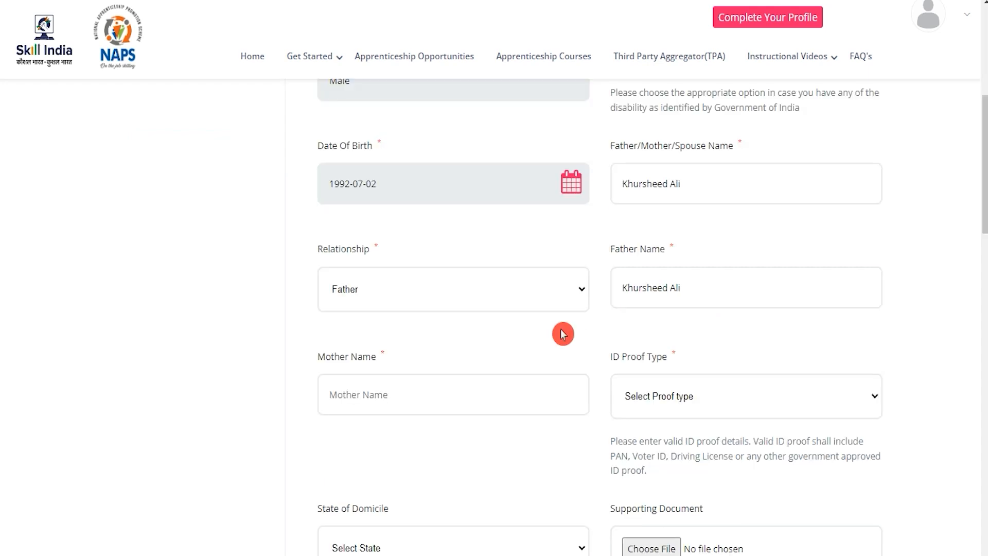
click(423, 392)
text(Reena)
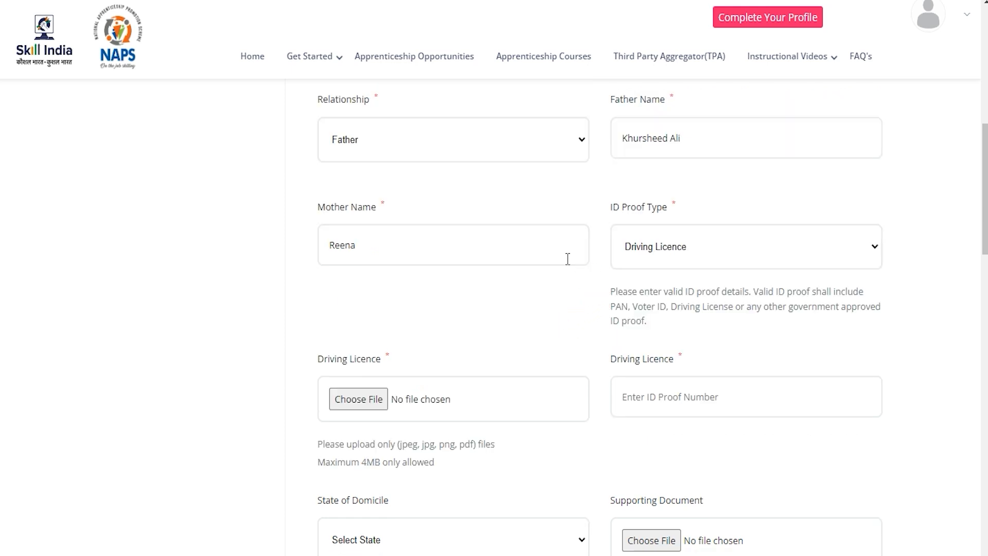
drag(620, 206, 644, 208)
click(653, 246)
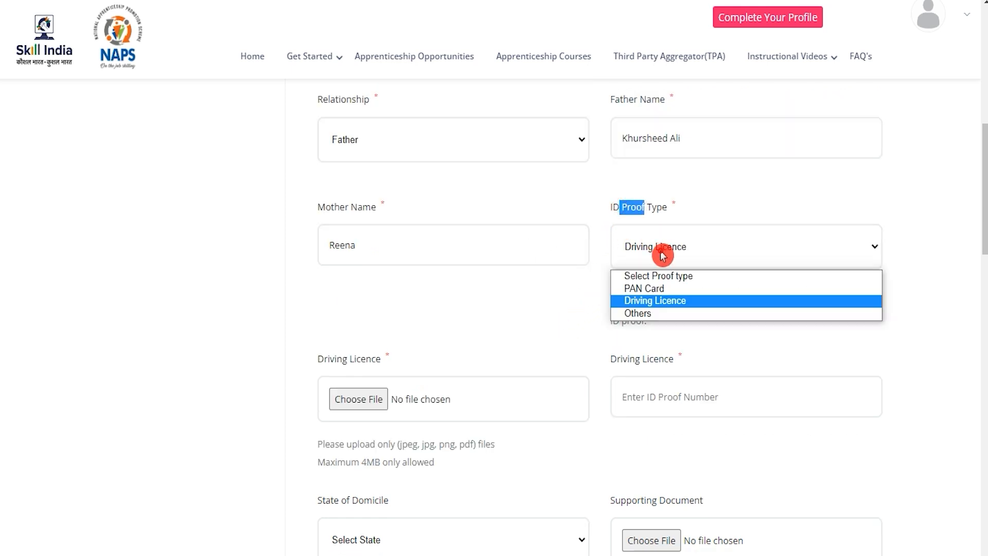
click(664, 302)
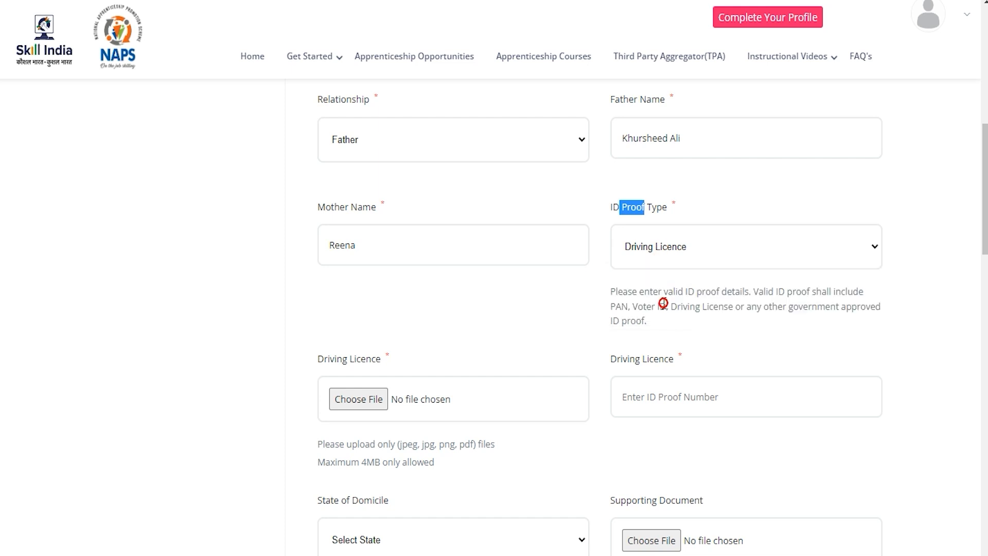
Step: Upload the 10th mark sheet image as the driving licence file and enter the licence number
click(368, 402)
scroll(549, 326, down, 5)
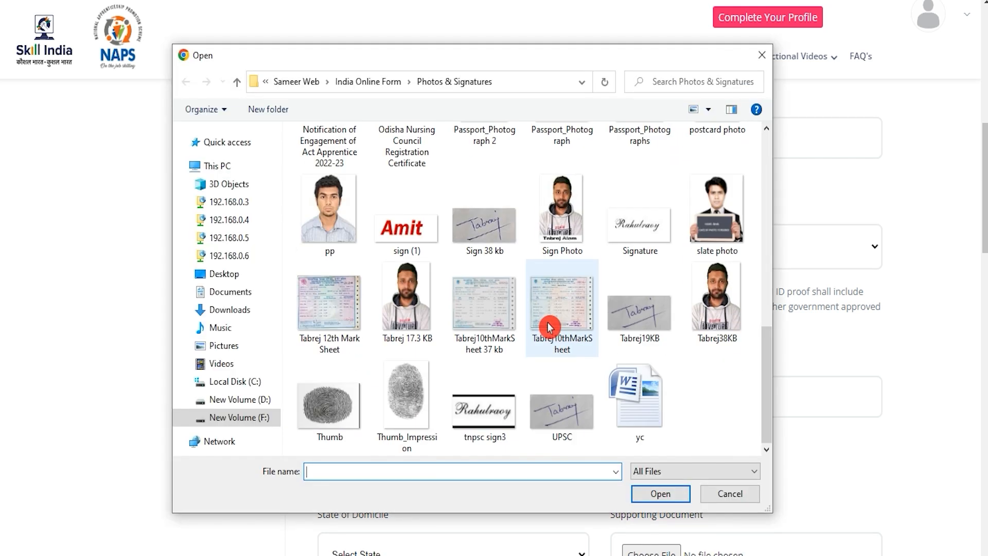
click(573, 308)
key(Return)
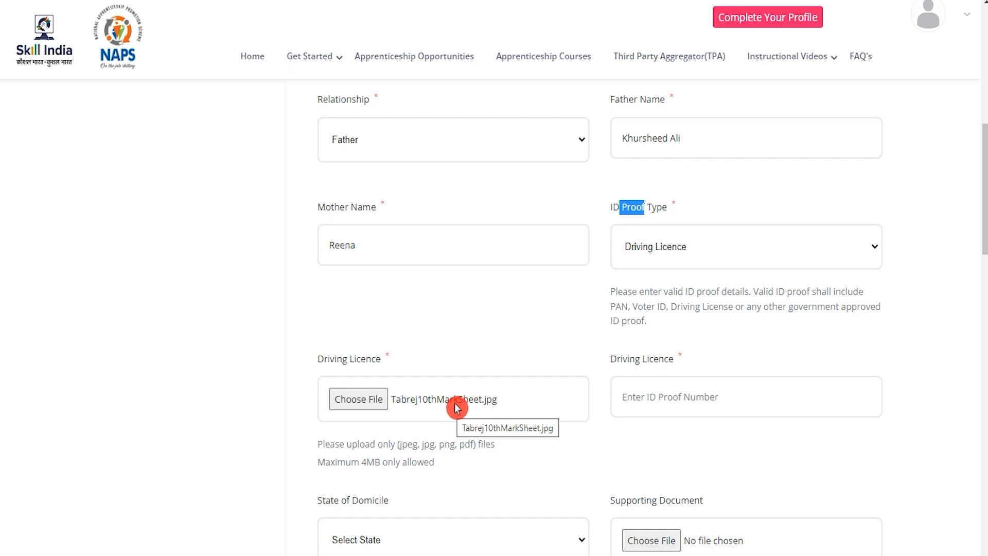
drag(402, 443, 475, 448)
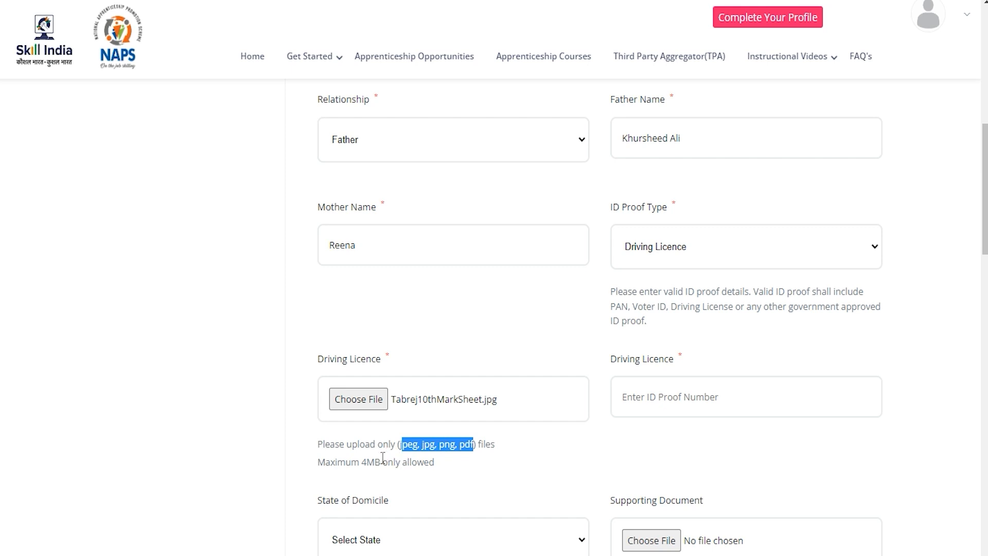
drag(362, 462, 408, 461)
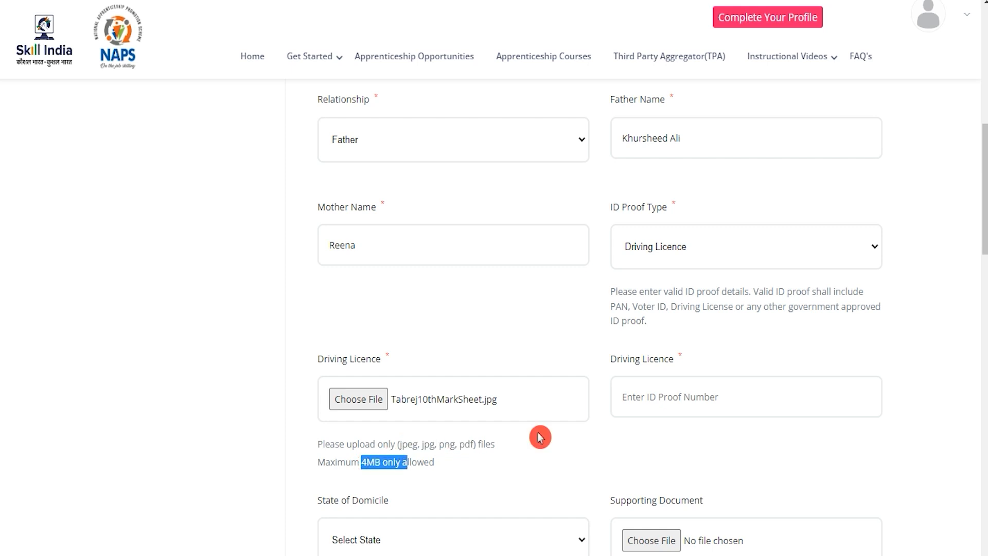
click(665, 396)
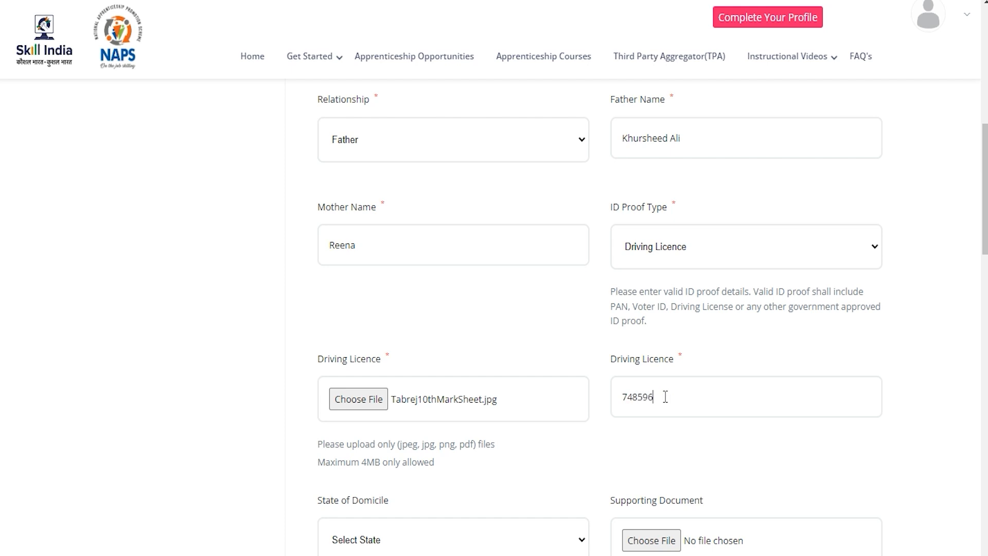
Step: Set State of Domicile to Uttar Pradesh and attach the 10th mark sheet as supporting document
scroll(547, 468, down, 3)
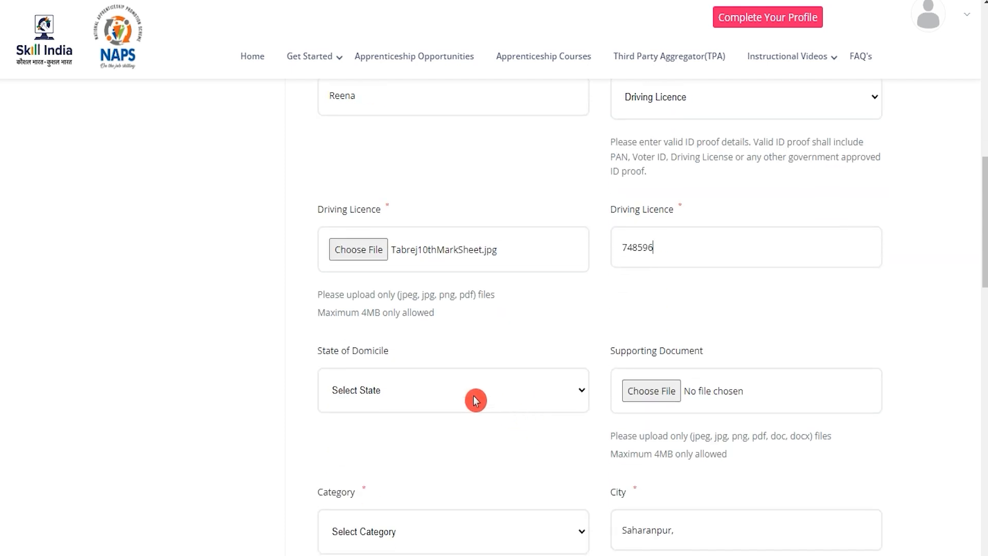
click(469, 397)
key(u)
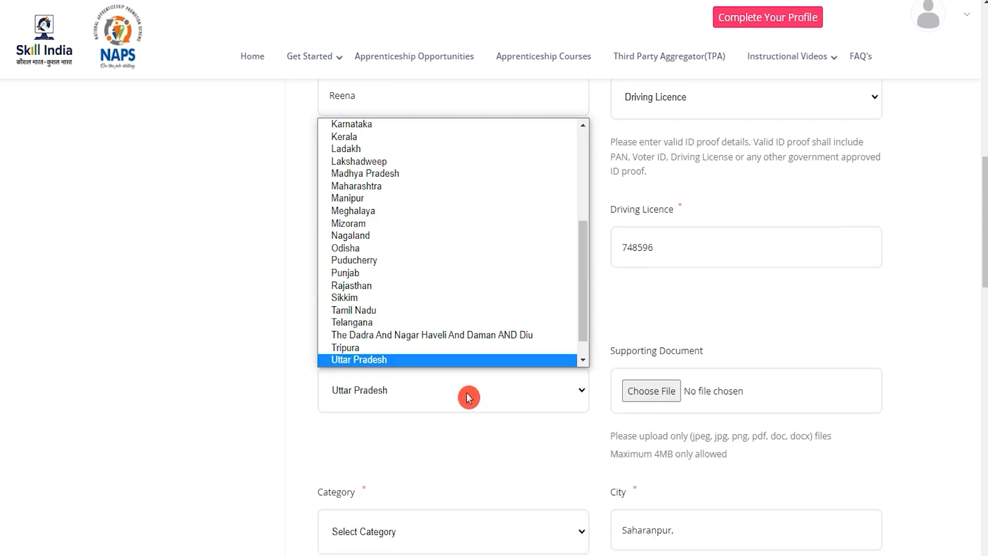
key(Return)
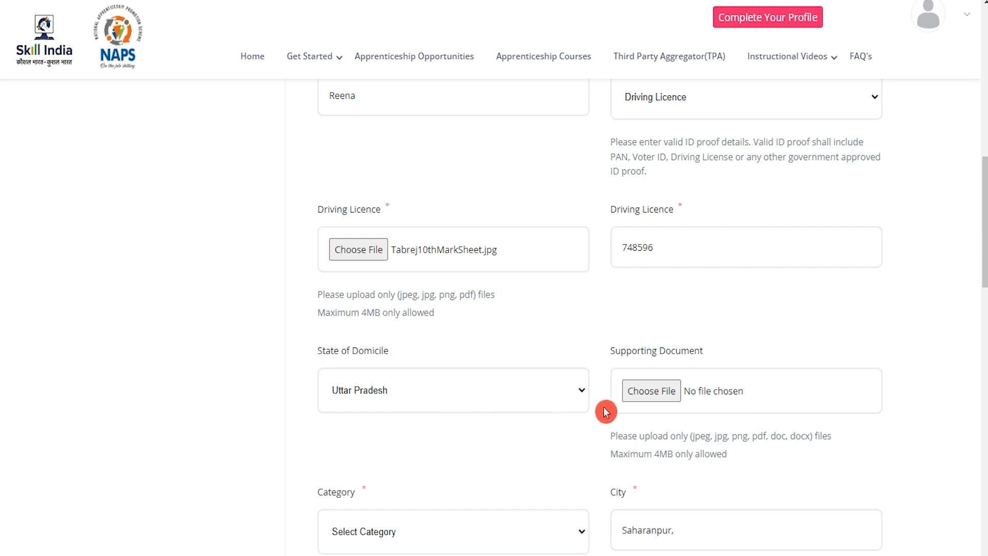
scroll(607, 408, down, 2)
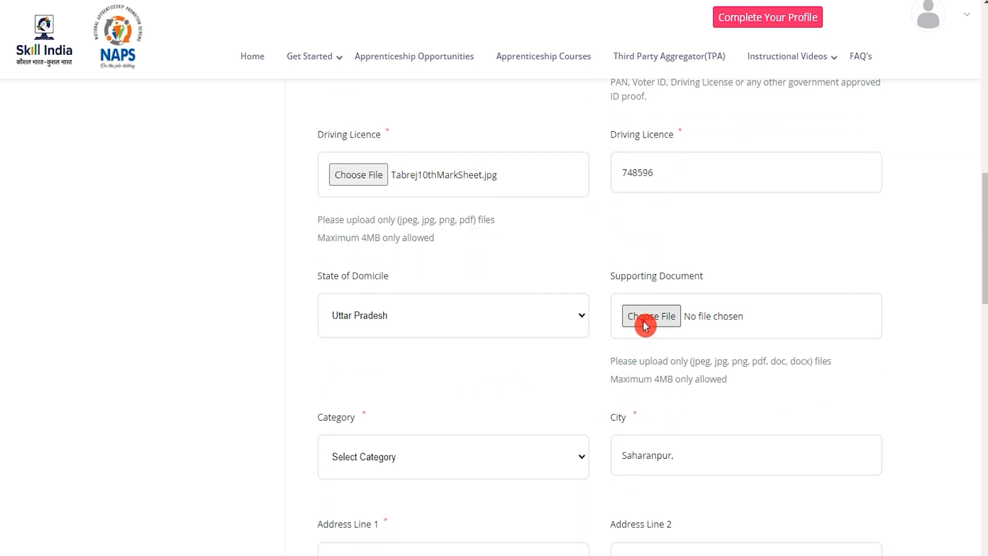
click(649, 316)
scroll(645, 326, down, 5)
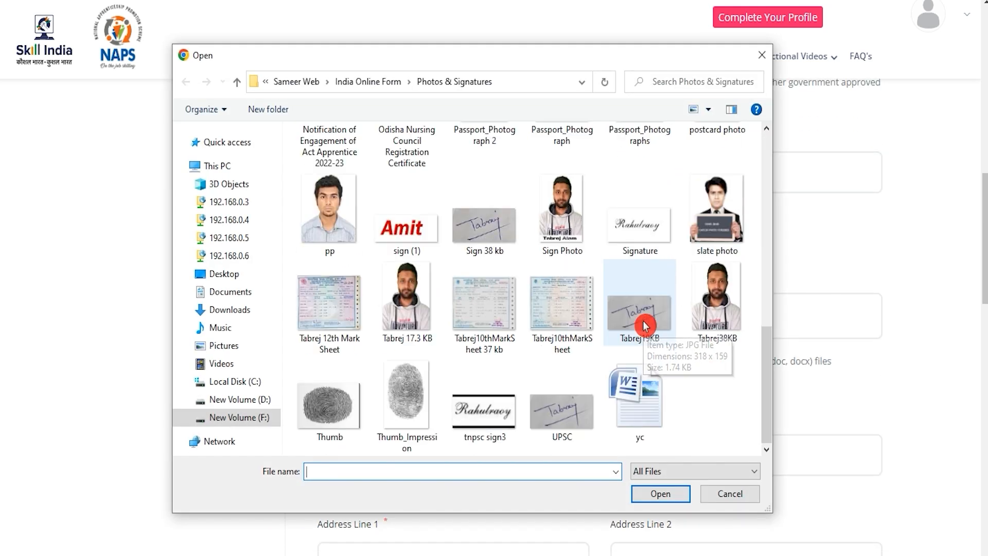
double_click(592, 313)
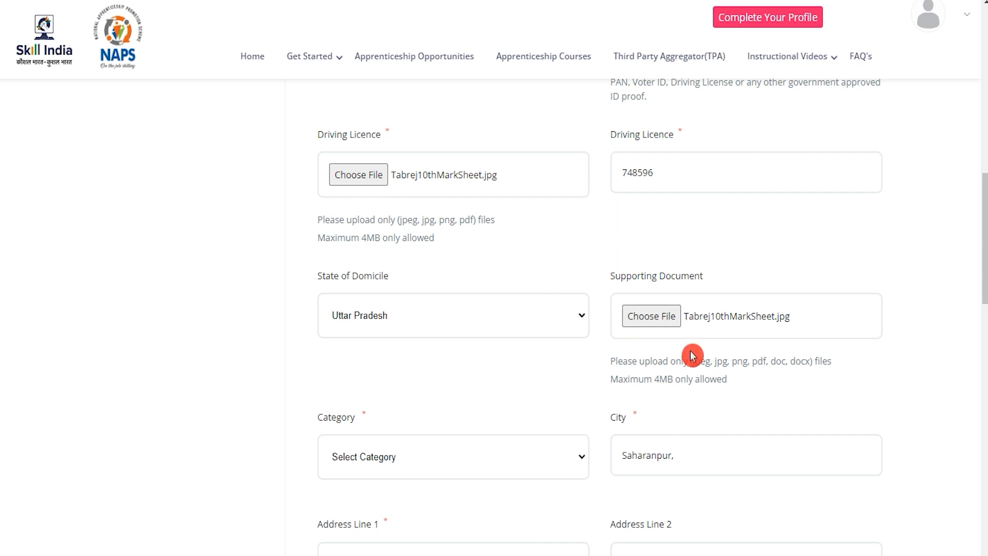
scroll(693, 355, down, 3)
click(380, 307)
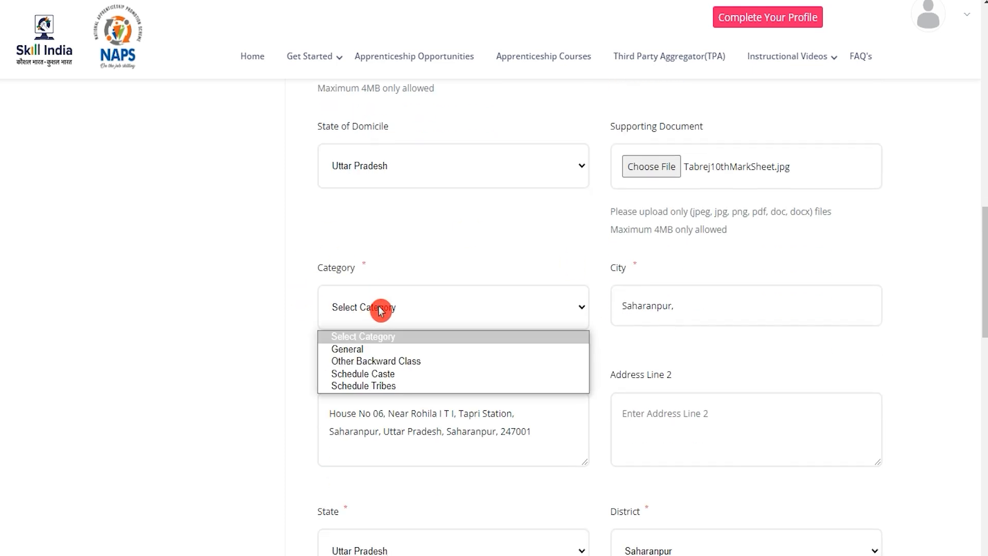
Step: Set Category to Schedule Caste, then review the address fields and 4MB signature upload limit
click(382, 378)
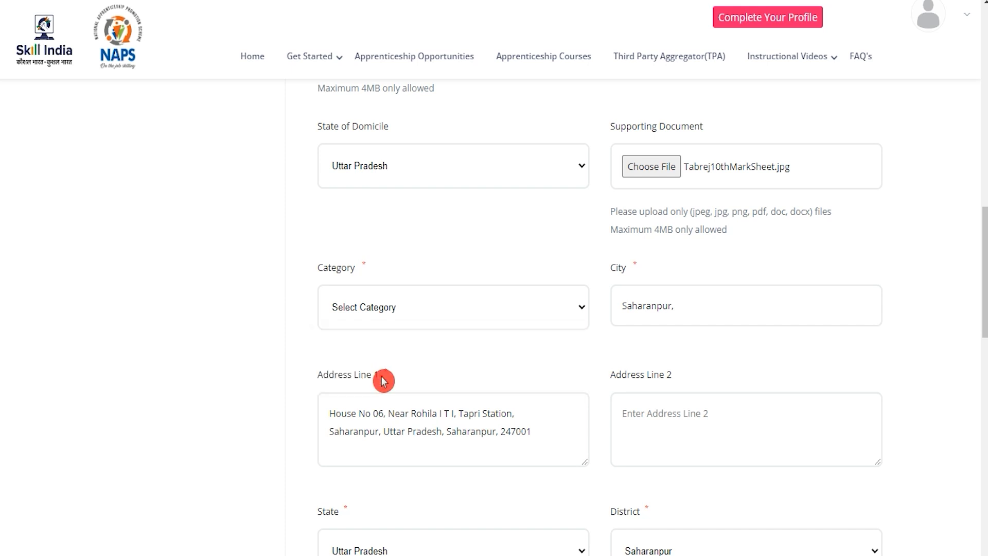
click(689, 306)
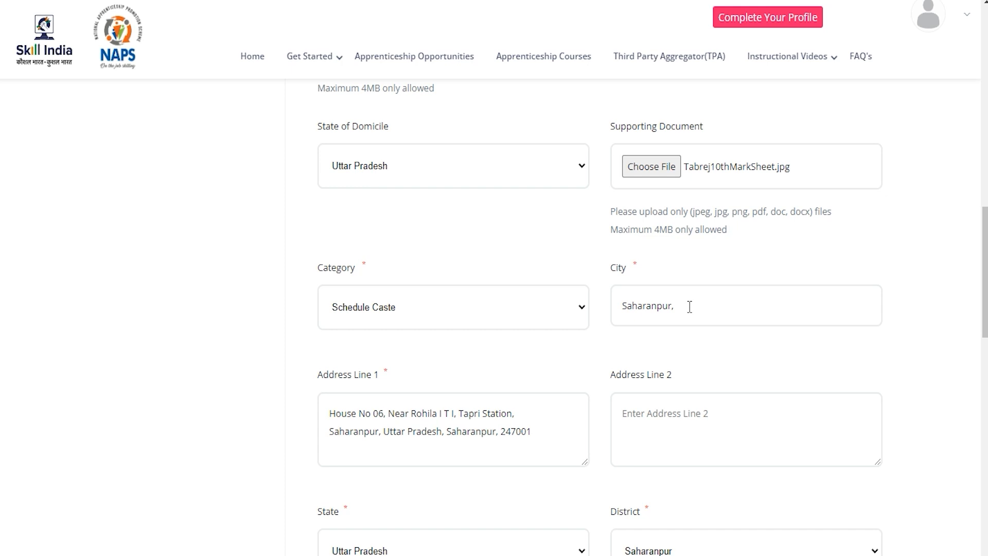
click(549, 427)
scroll(549, 428, down, 4)
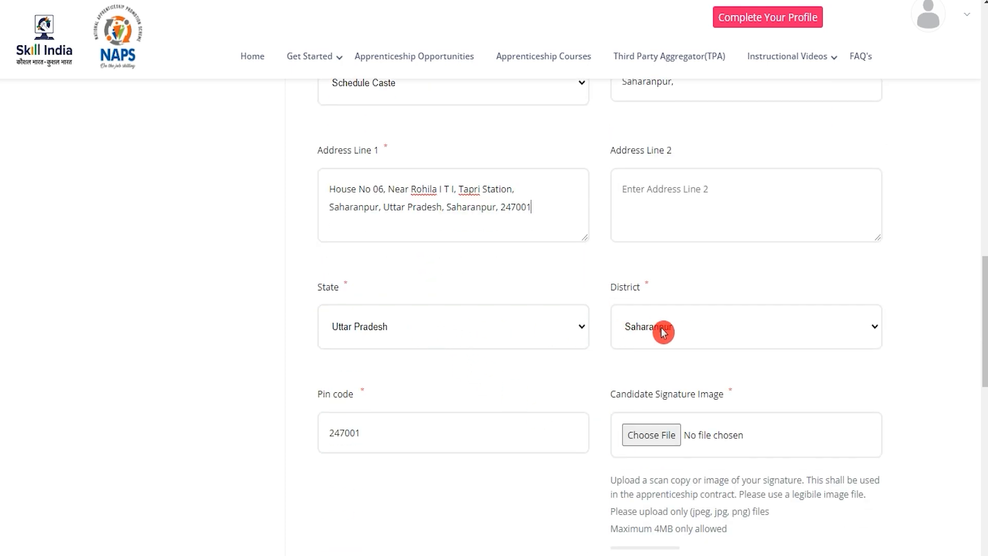
scroll(501, 472, down, 1)
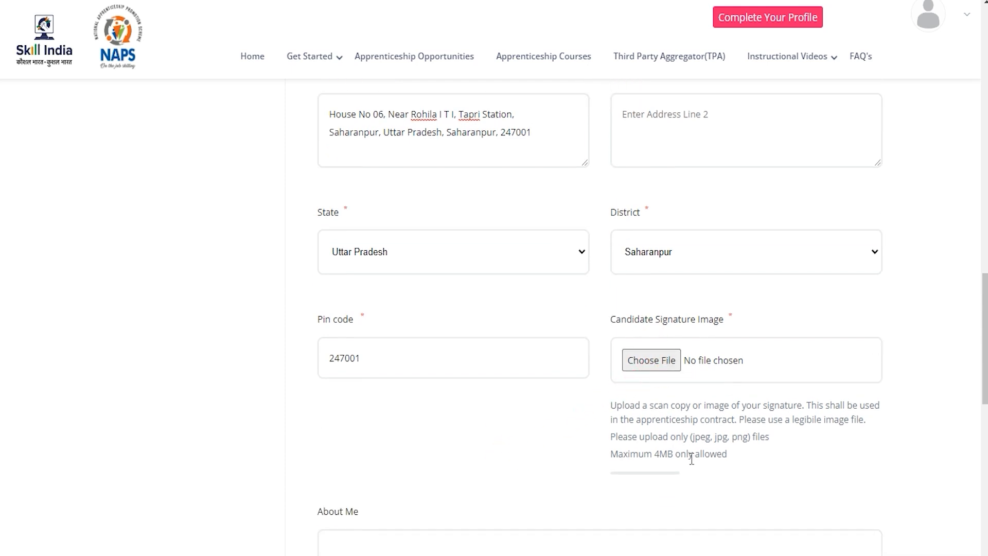
drag(695, 437, 753, 436)
drag(656, 453, 690, 455)
Step: Attach the ArmySign image as the candidate signature and edit the About Me description
click(663, 360)
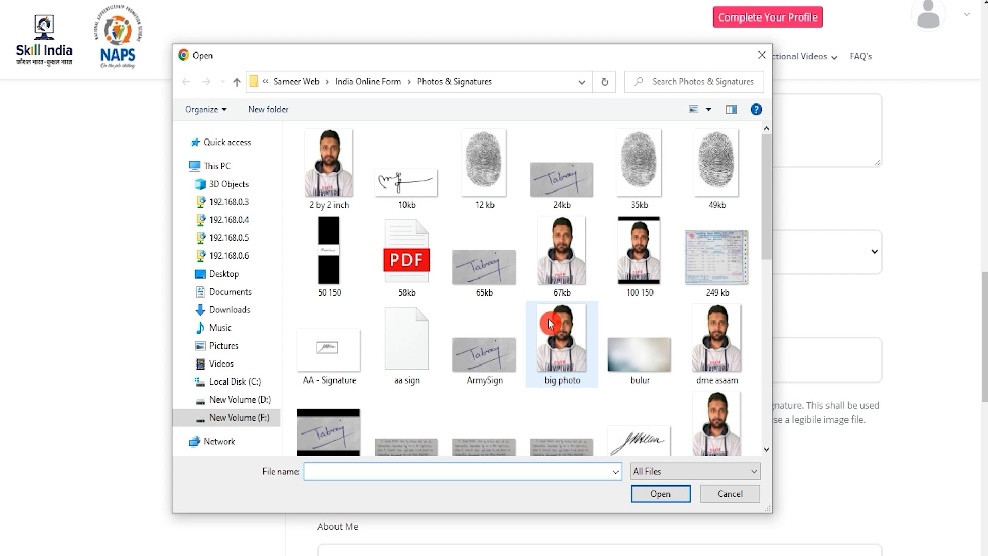
double_click(496, 355)
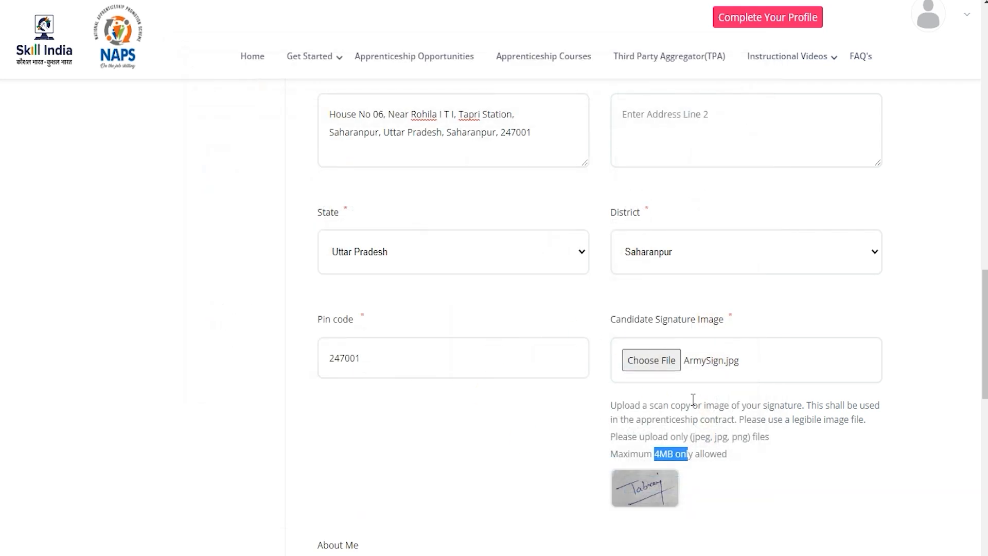
scroll(693, 399, down, 4)
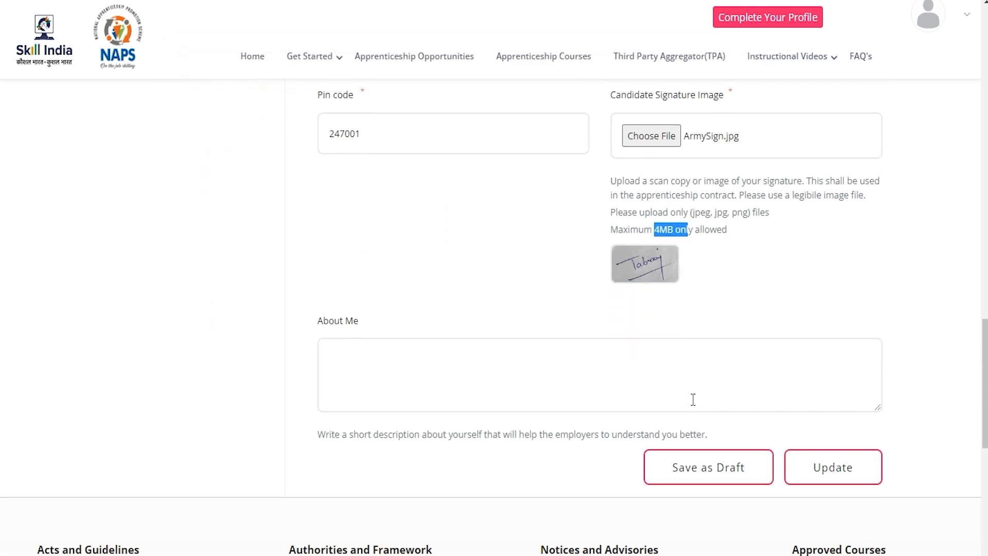
click(552, 370)
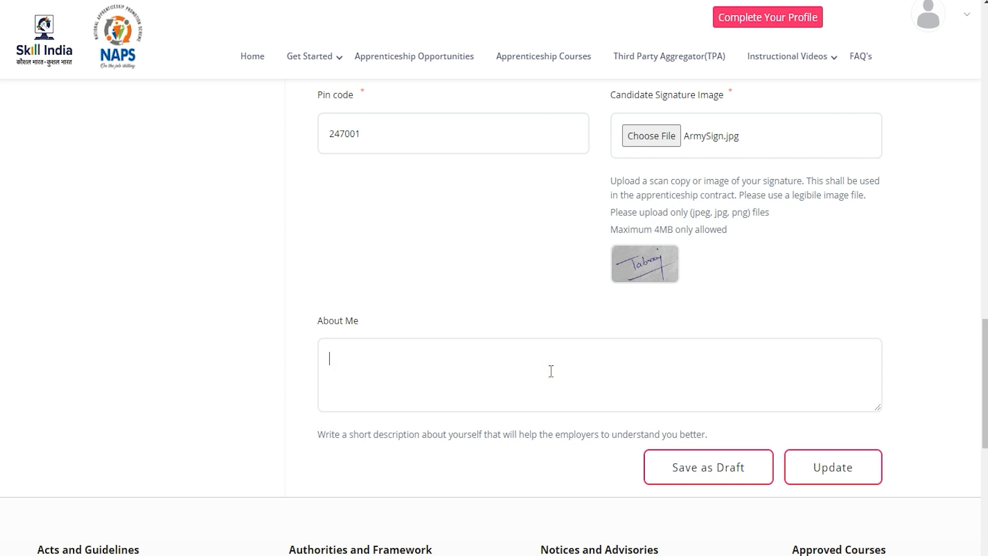
click(382, 321)
drag(327, 319, 375, 333)
click(382, 363)
Step: Save the updated profile and go to the Candidates Dashboard, now at 100% completion
click(850, 474)
click(970, 19)
click(881, 114)
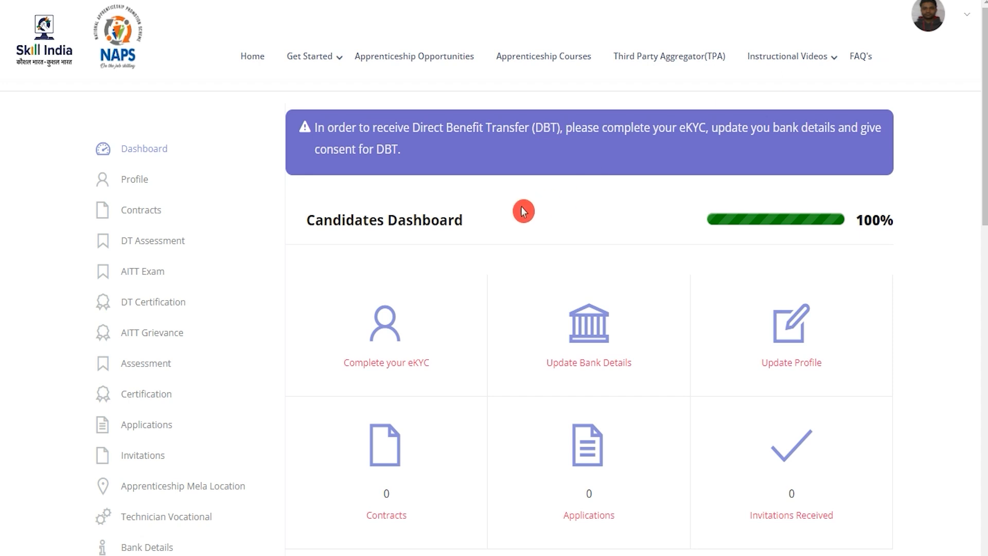
Step: Open the Apprenticeship Opportunities listing of 57907 opportunities, starting with Electronics Mechanic at Bosch Limited
drag(343, 220, 363, 220)
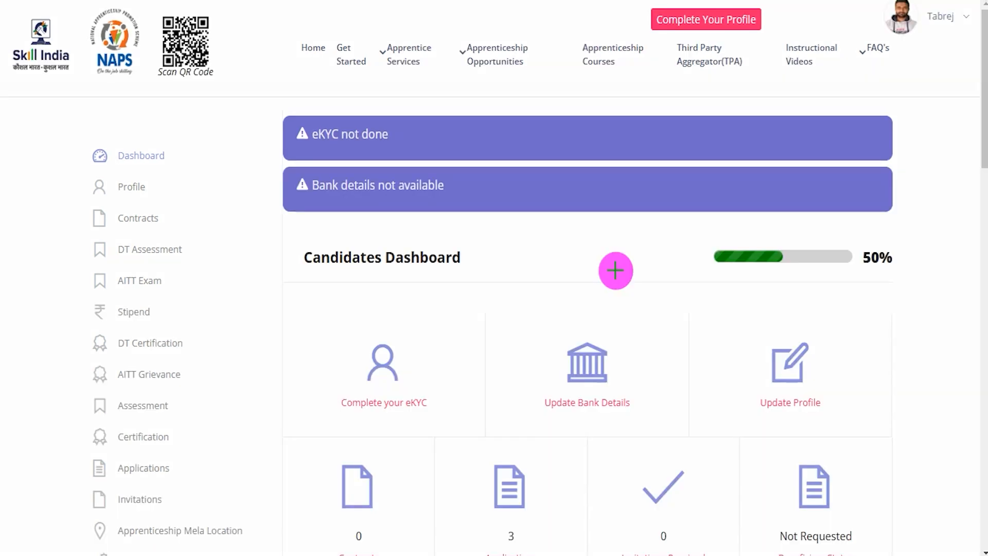
mouse_move(449, 26)
mouse_down()
mouse_move(530, 51)
mouse_move(546, 78)
mouse_up()
key(Escape)
click(486, 57)
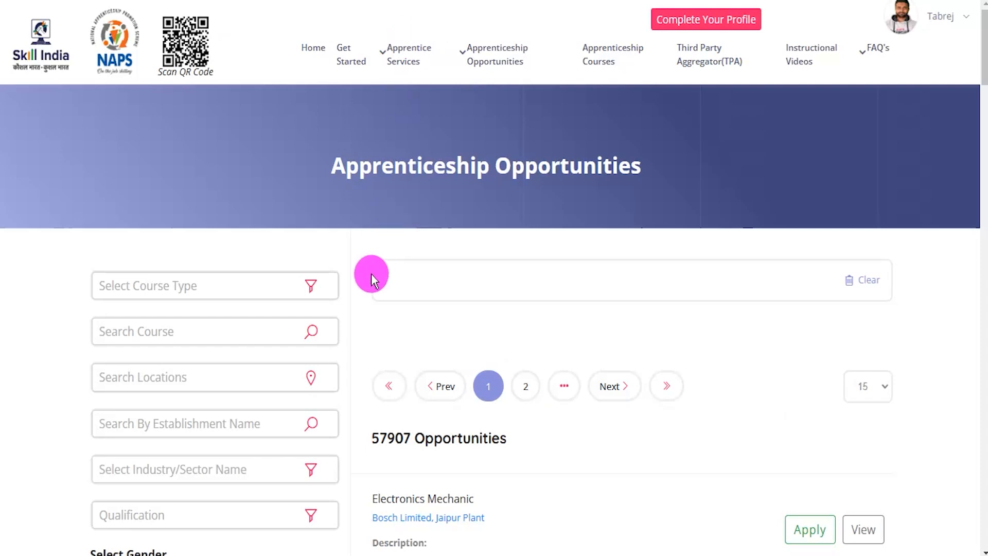
scroll(361, 323, down, 3)
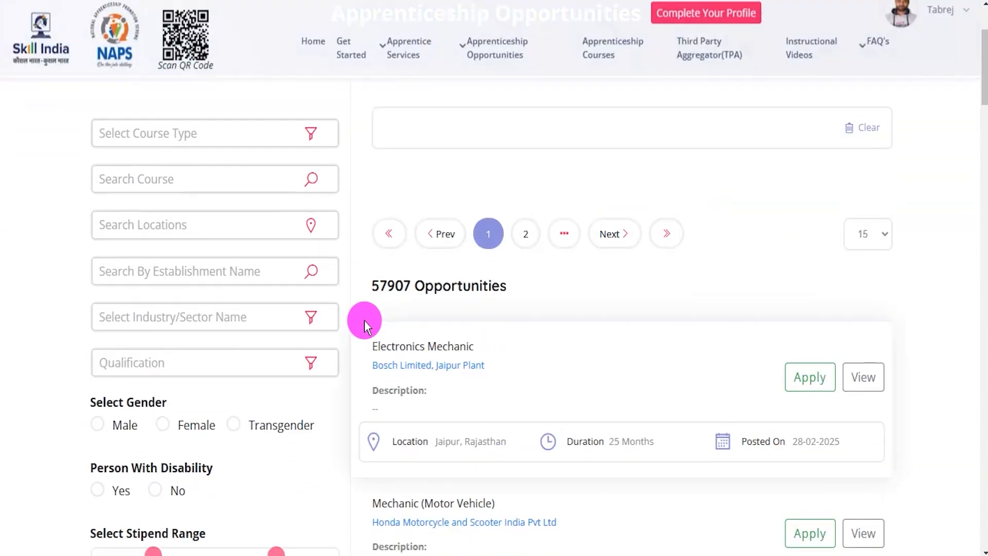
Step: Search establishment 'South East Central Railway' and pick the Sr. Divisional Personnel Officer/Bilaspur entry
click(164, 272)
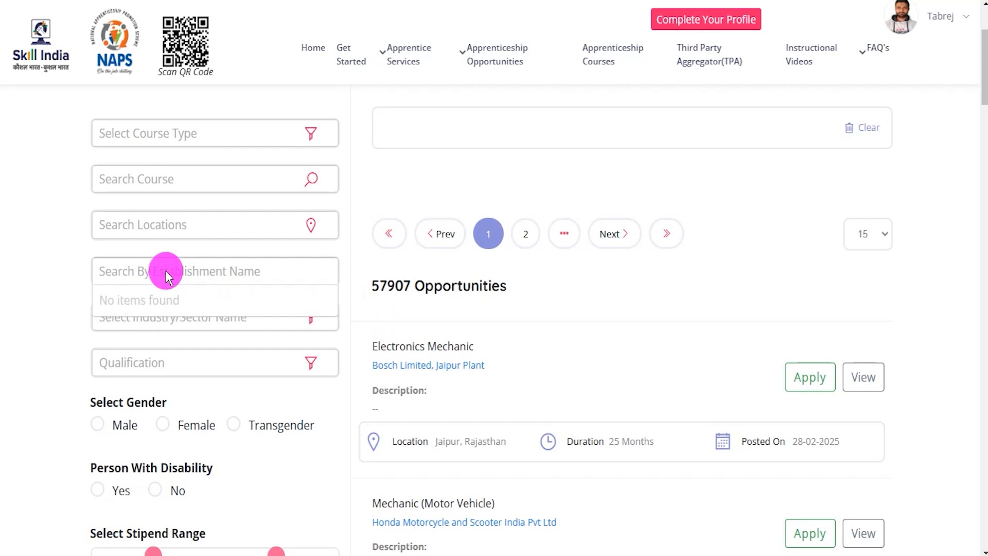
text(South East Central Railway)
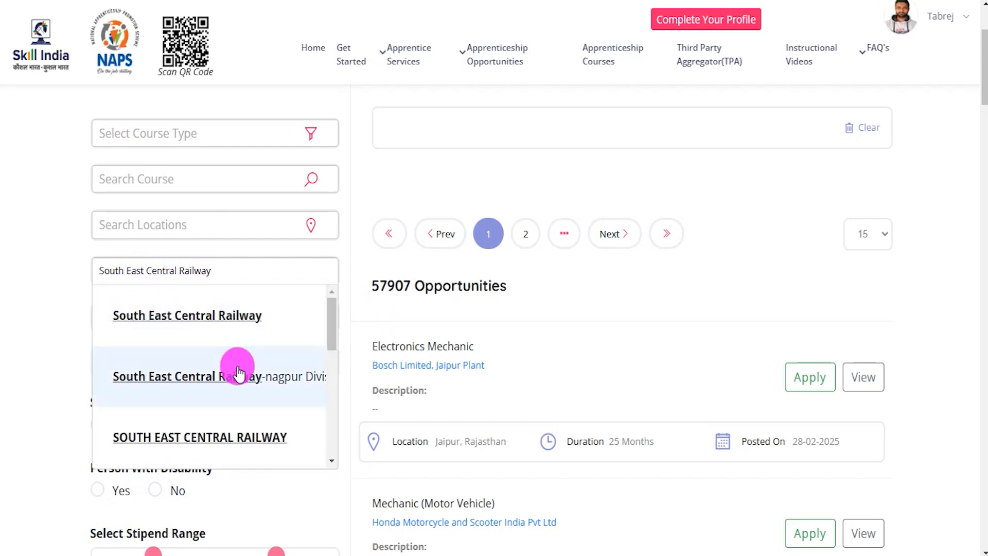
scroll(237, 372, down, 4)
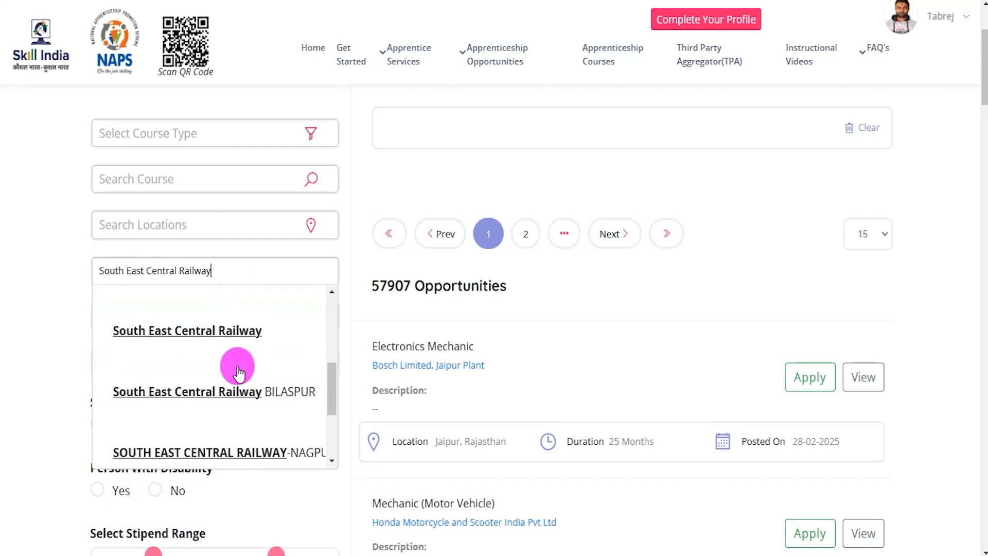
scroll(237, 372, down, 1)
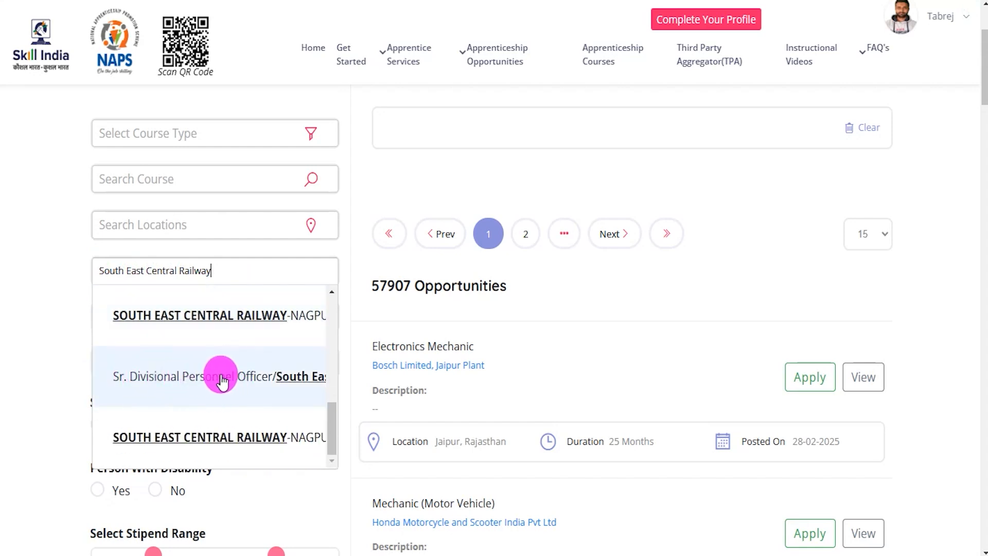
click(298, 378)
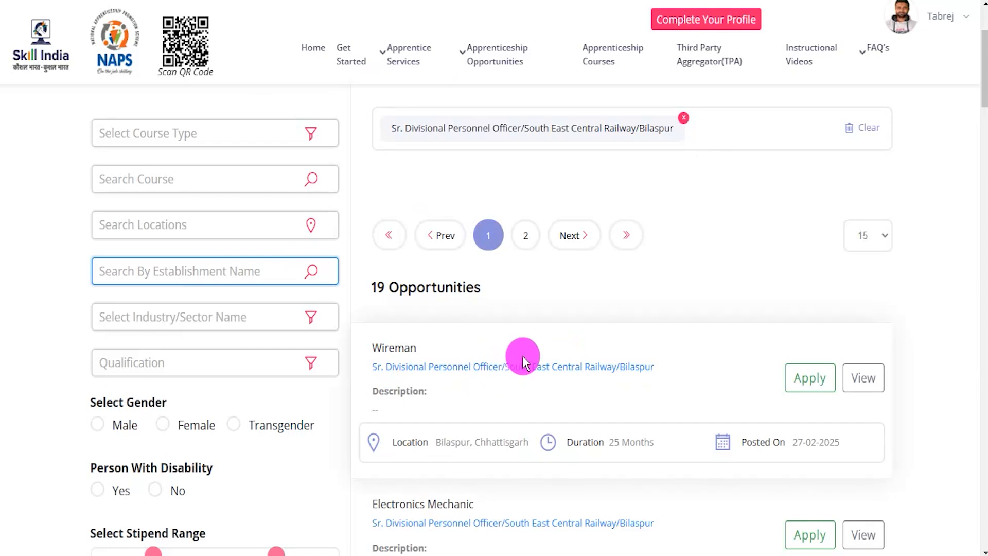
Step: Scroll the 19 Bilaspur results down to the Fitter card below Plumber and Painter (General)
scroll(523, 356, down, 1)
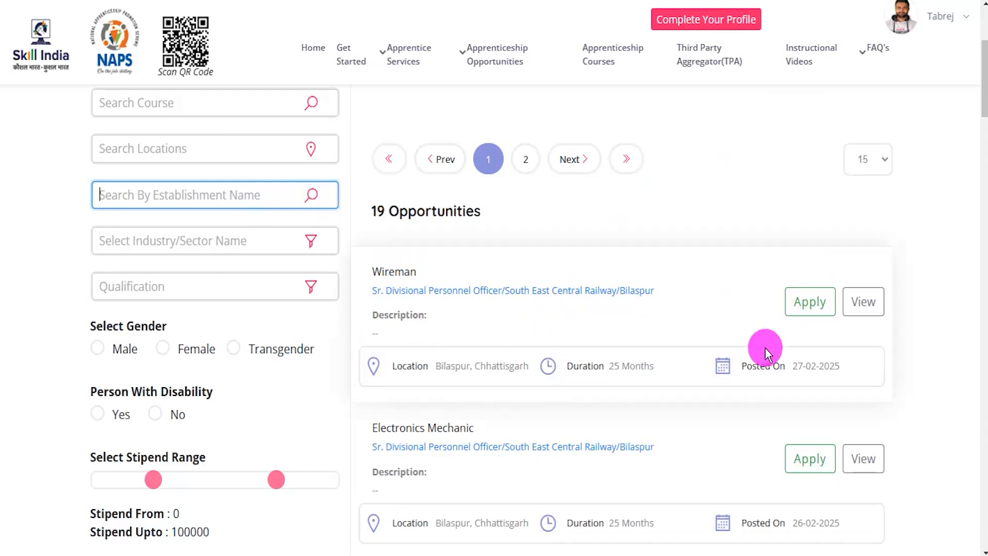
scroll(892, 333, down, 10)
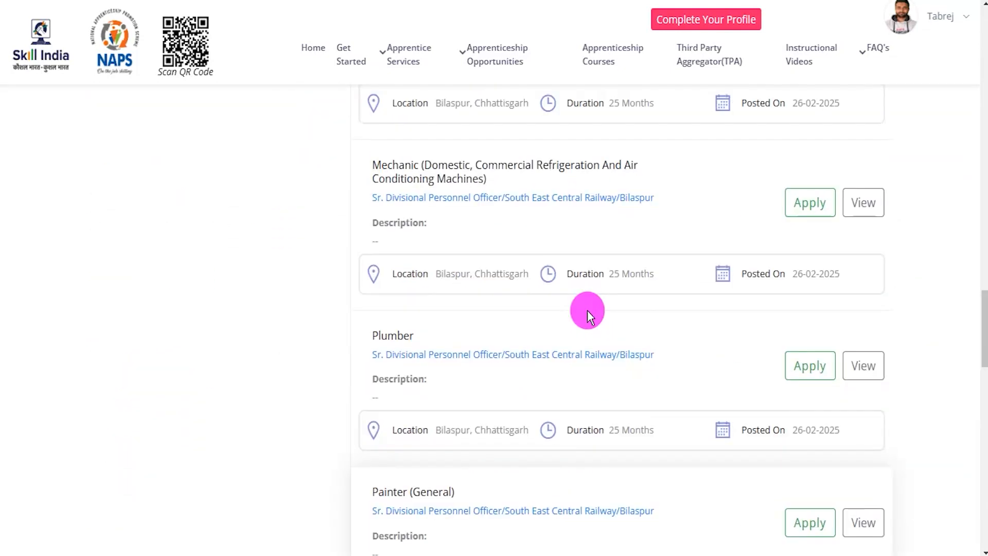
scroll(664, 362, down, 4)
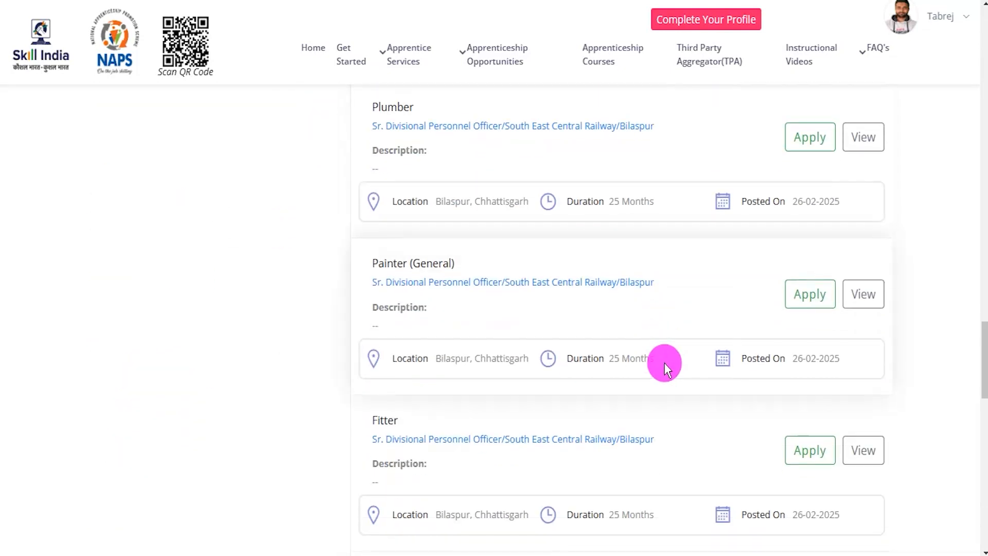
scroll(665, 363, down, 1)
click(860, 370)
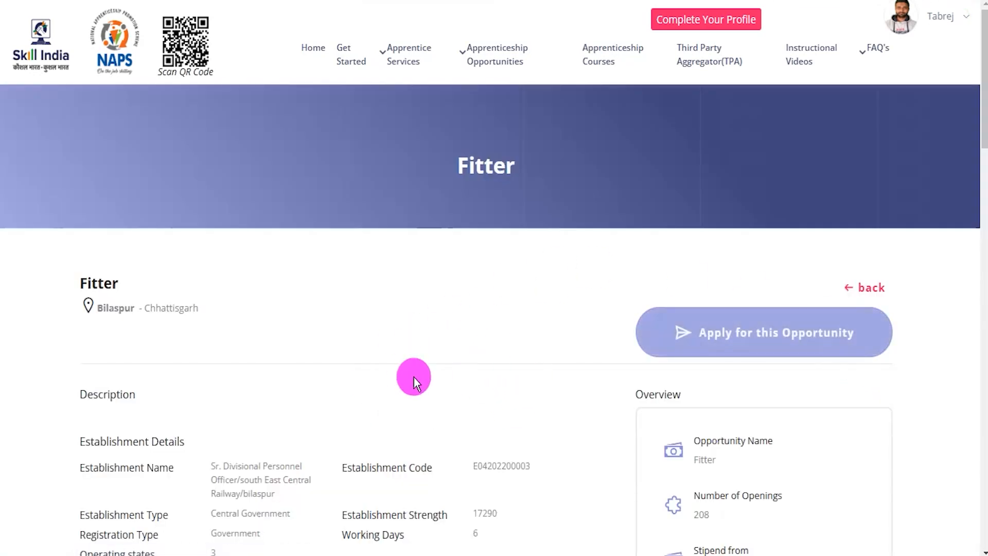
scroll(532, 375, down, 5)
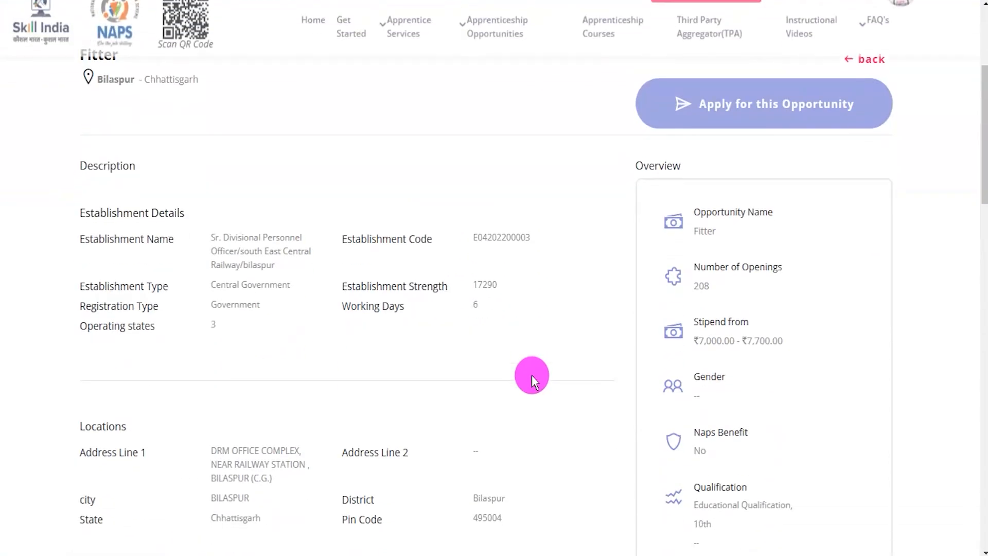
scroll(532, 374, up, 5)
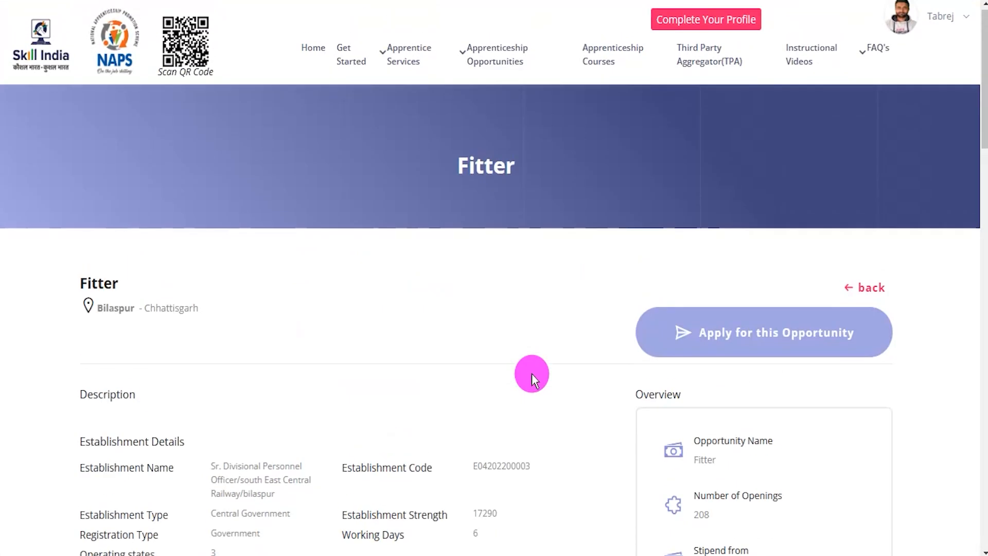
drag(649, 288, 870, 361)
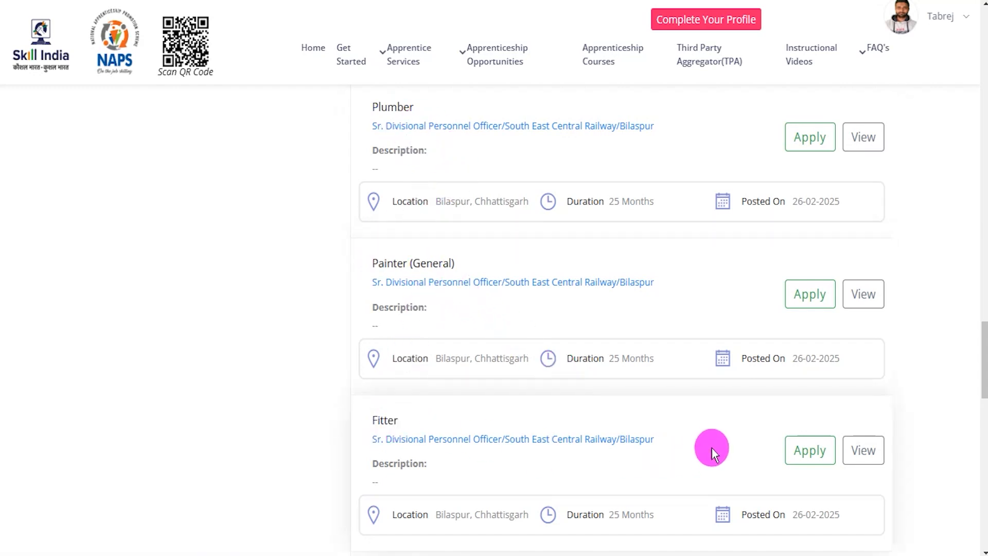
Step: Apply for the Bilaspur Fitter opportunity with DRM OFFICE COMPLEX, NEAR RAILWAY STATION as preferred location
click(799, 463)
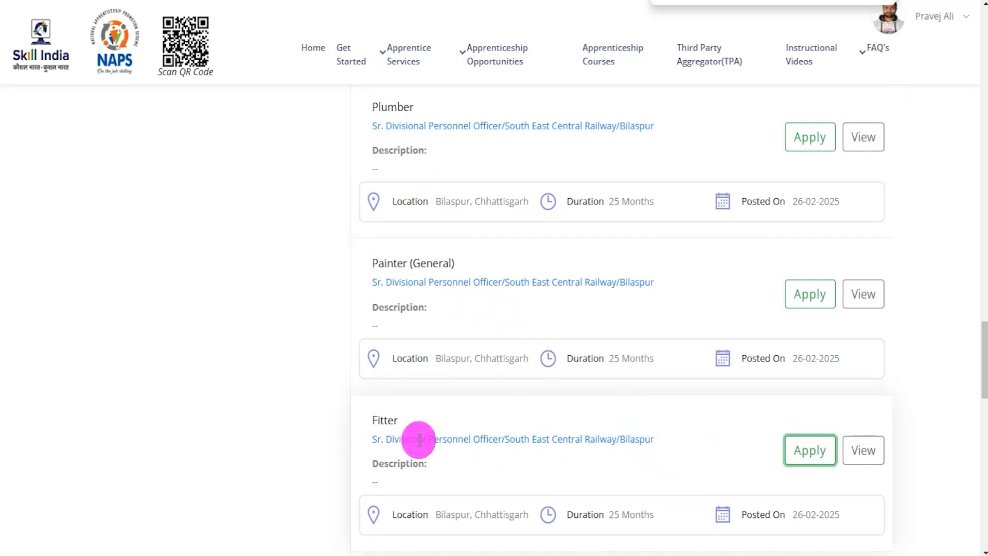
click(806, 459)
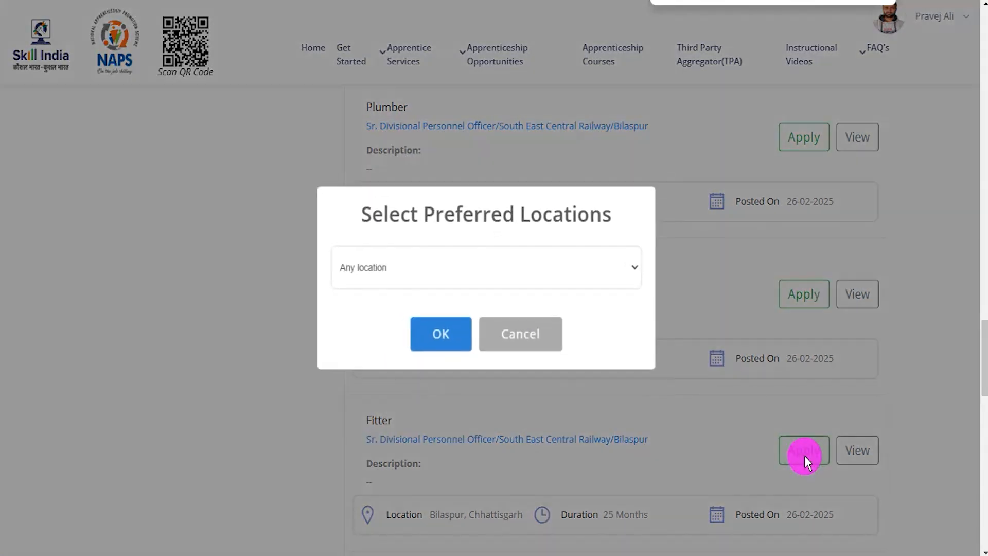
click(447, 281)
click(397, 315)
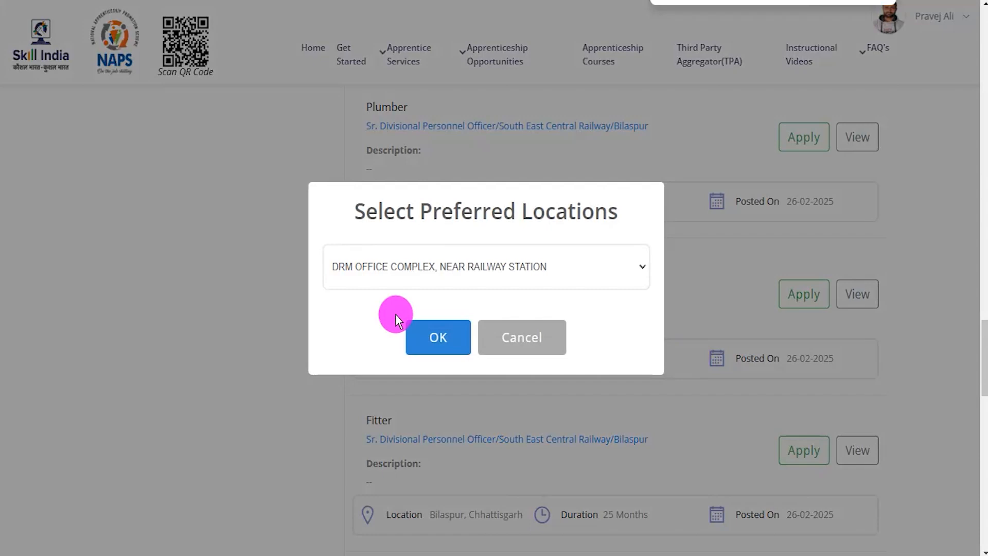
click(428, 334)
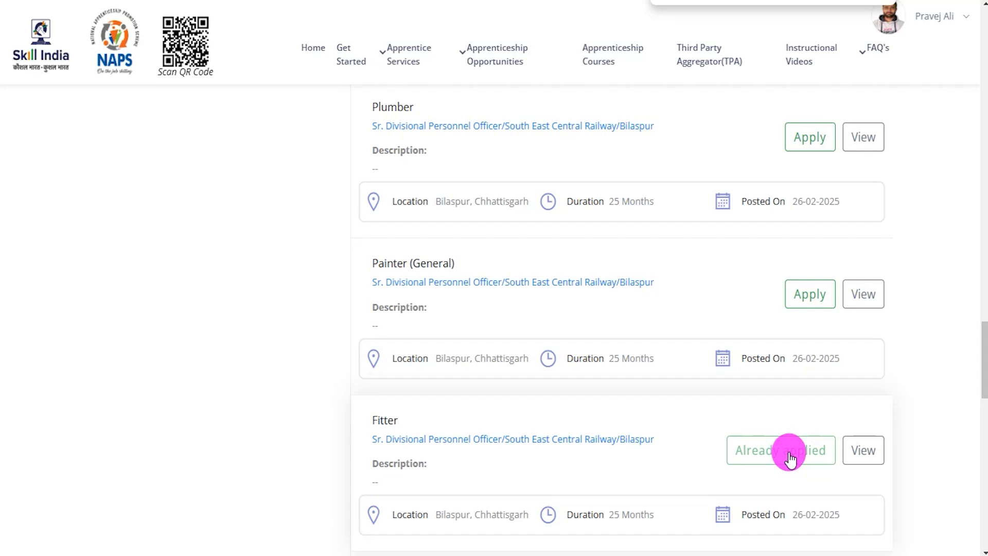
scroll(788, 455, down, 2)
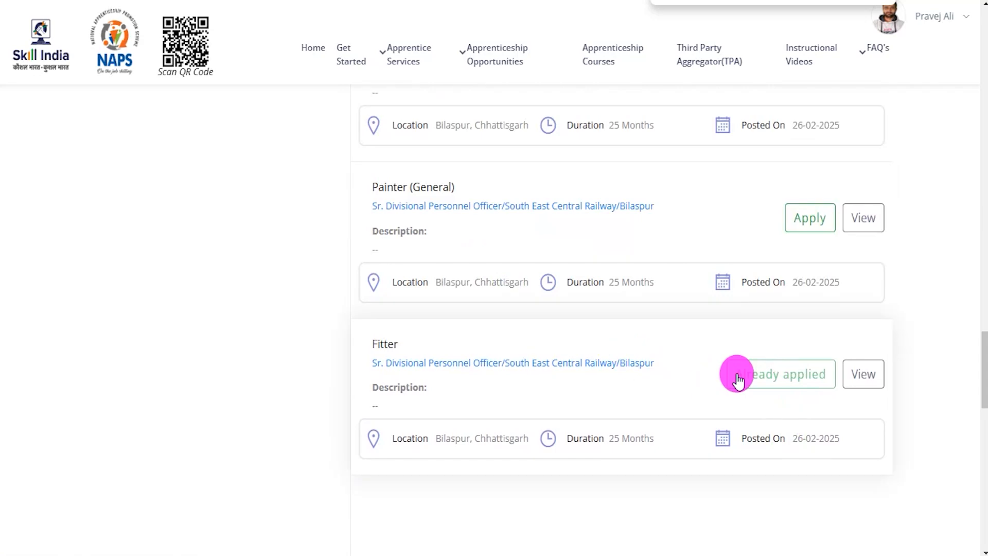
scroll(740, 378, up, 2)
scroll(737, 380, up, 3)
Step: Open the list of submitted applications from the Candidates Dashboard
click(924, 18)
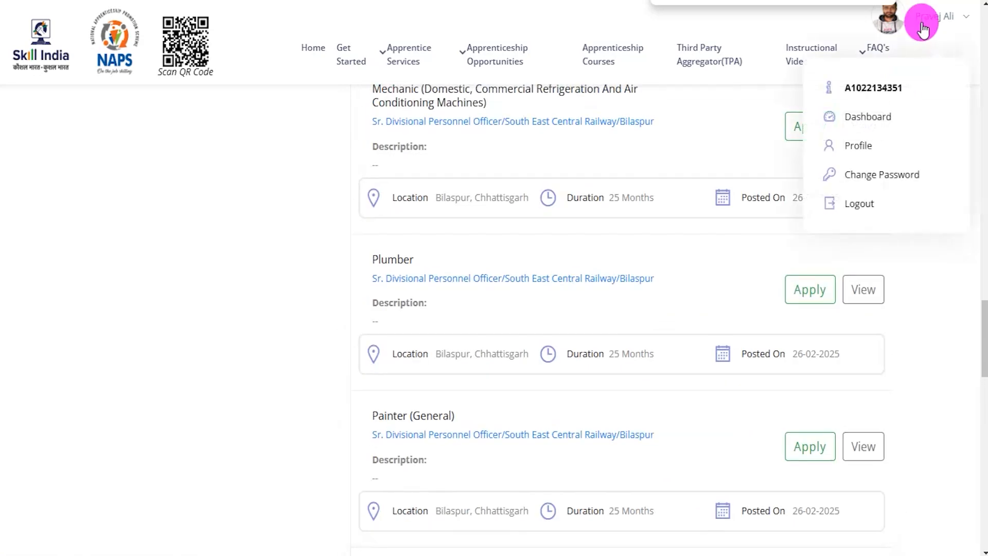
click(875, 118)
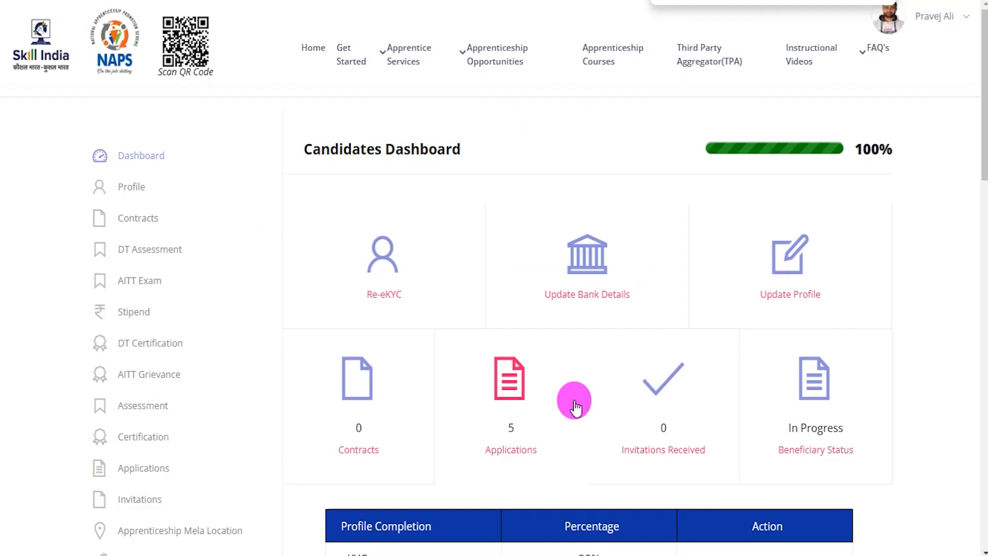
click(511, 450)
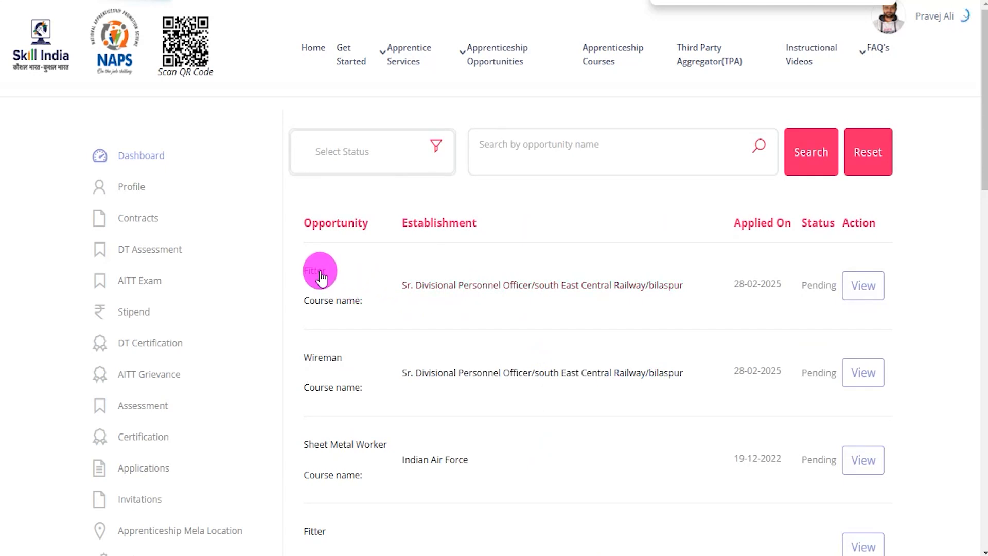
Step: View the Fitter application's details confirming Already Applied On Feb 28, 2025, then go back
click(860, 294)
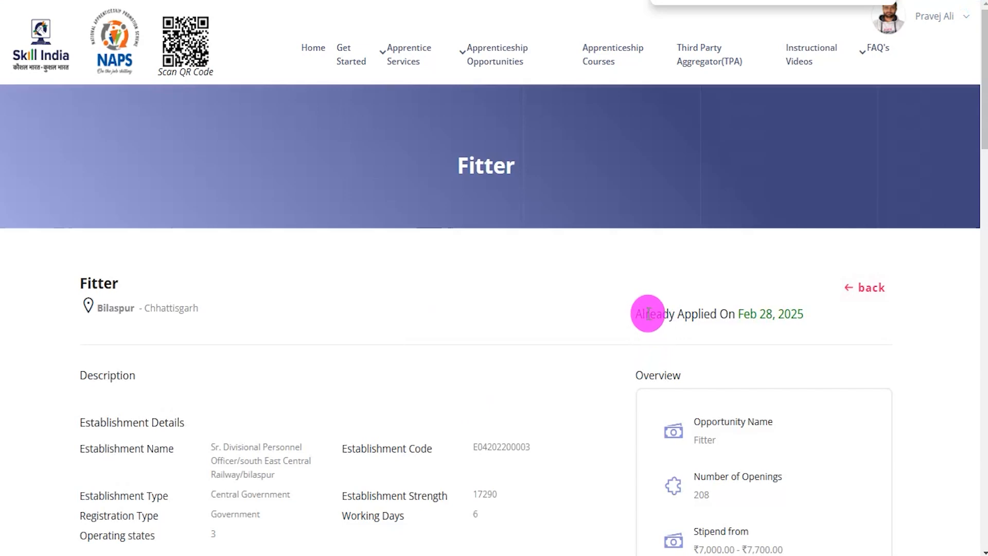
drag(643, 309, 789, 312)
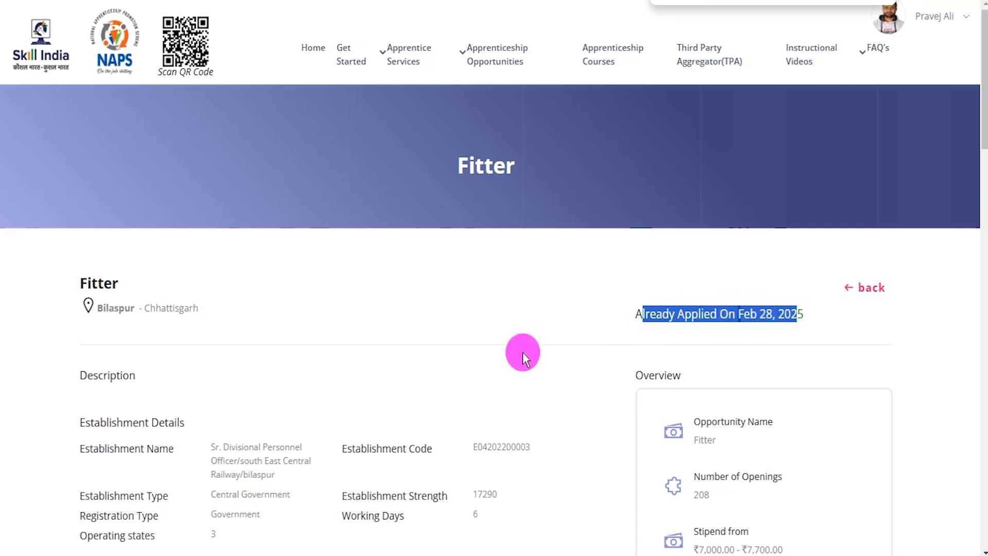
scroll(604, 394, down, 3)
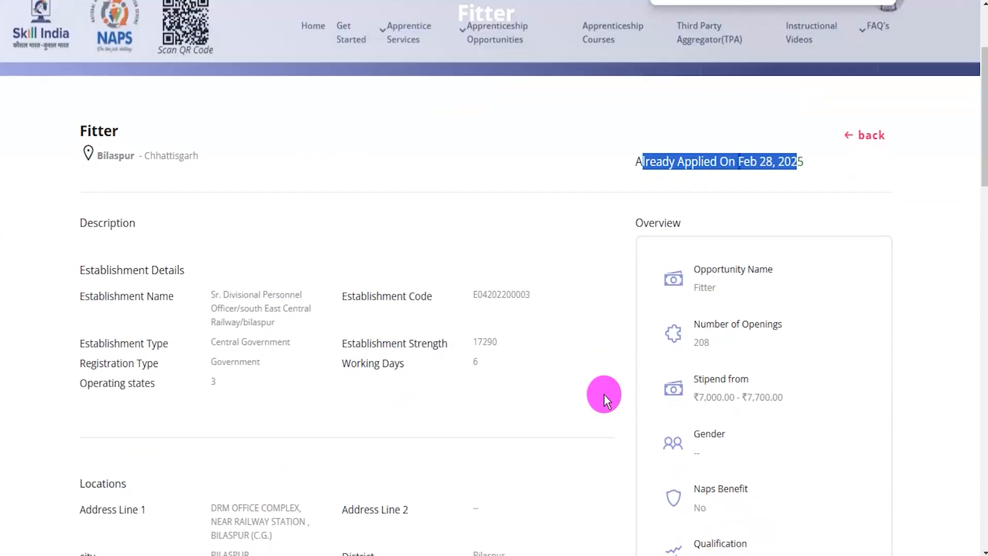
scroll(604, 394, up, 3)
click(873, 297)
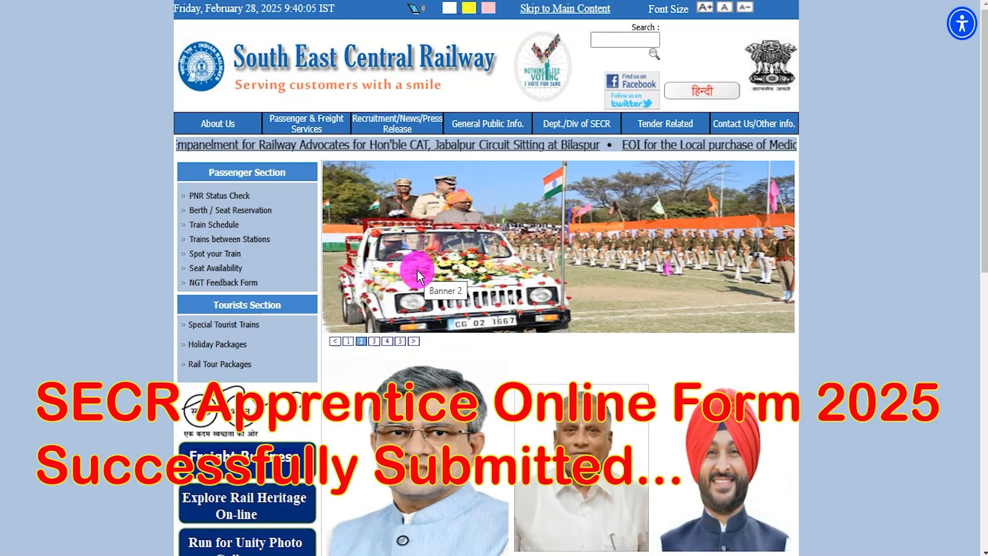
Step: Advance the SECR homepage banner slideshow to the 'Longest Train of India' slide
scroll(712, 357, down, 4)
scroll(713, 359, up, 4)
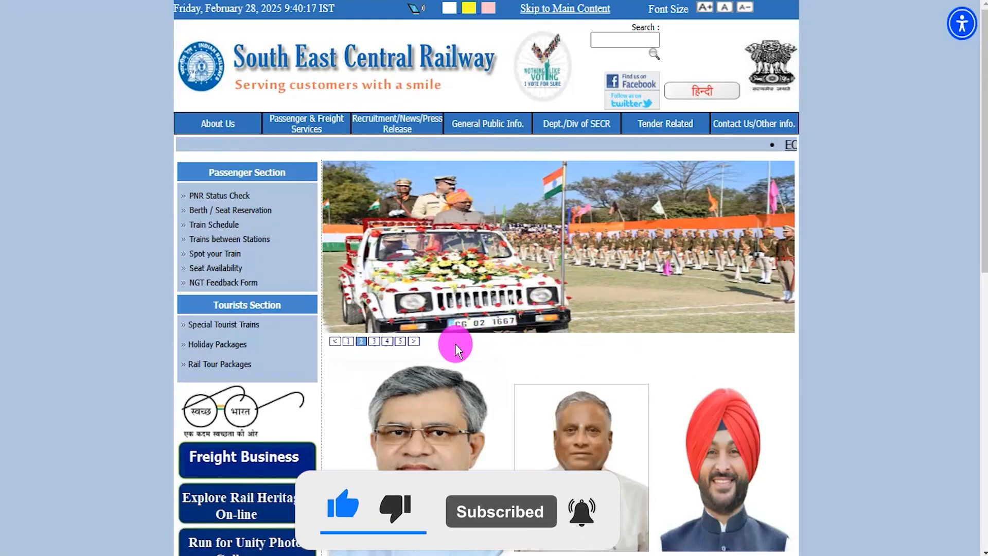
click(414, 341)
click(415, 342)
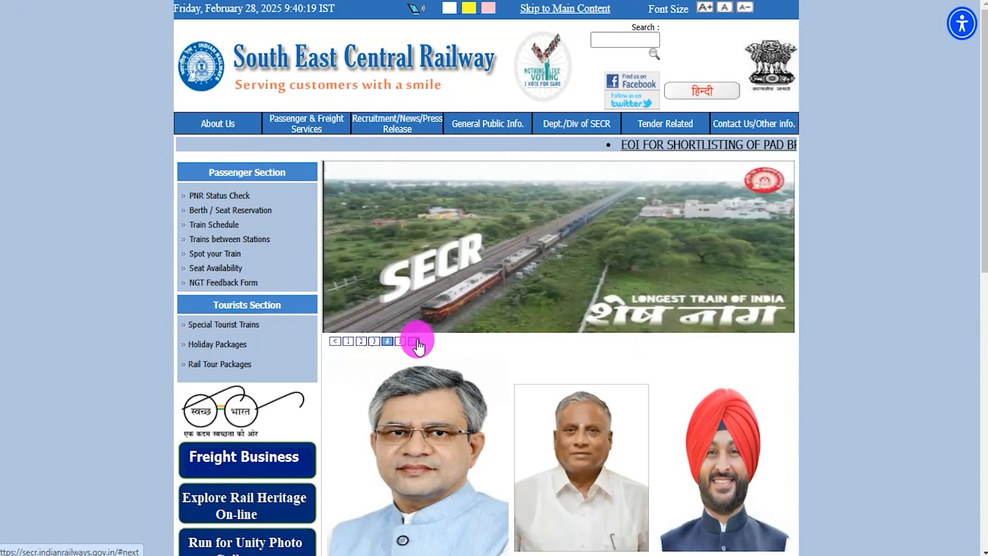